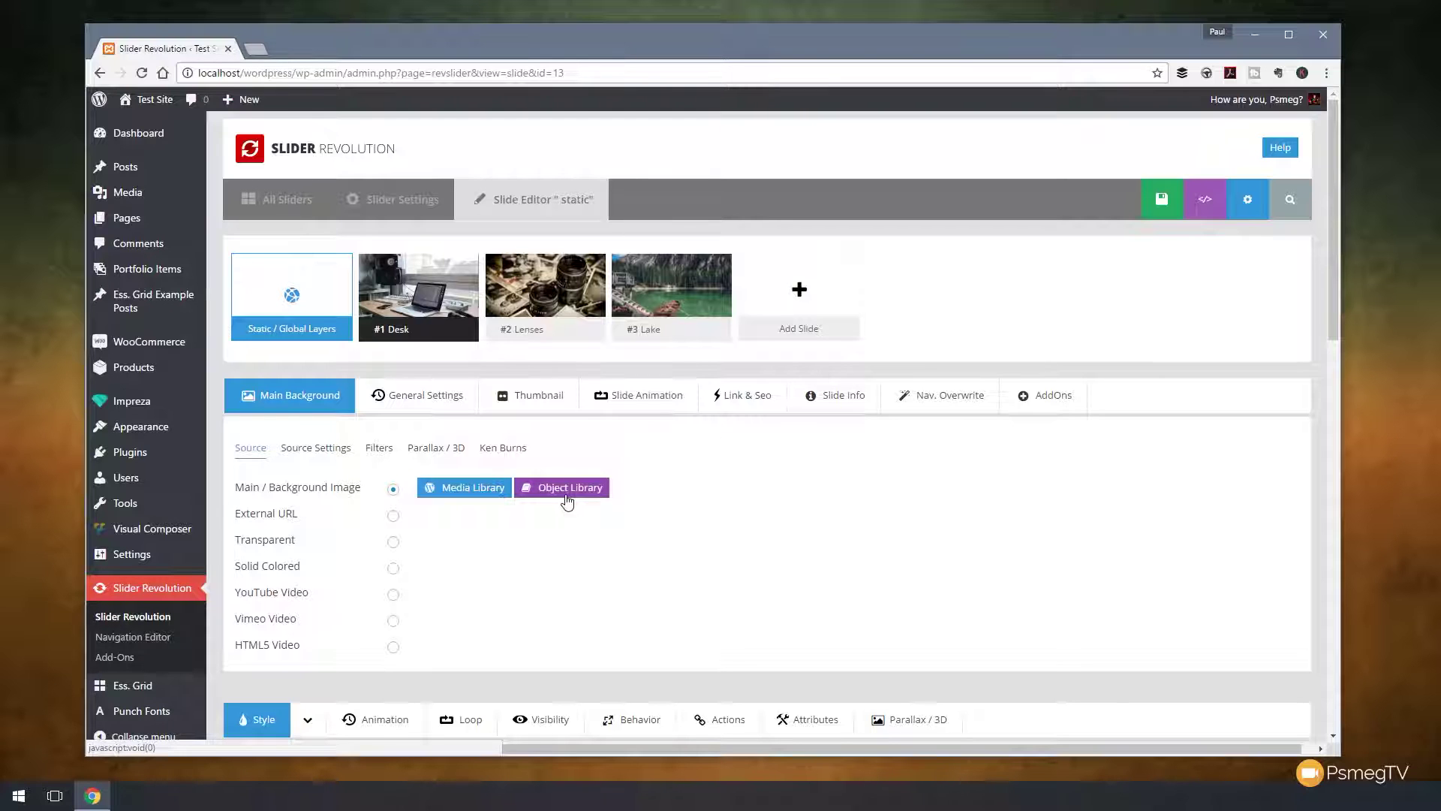
# Browse the media library's images and the object library's Beach and Nature pictures for the slide background
pyautogui.click(473, 489)
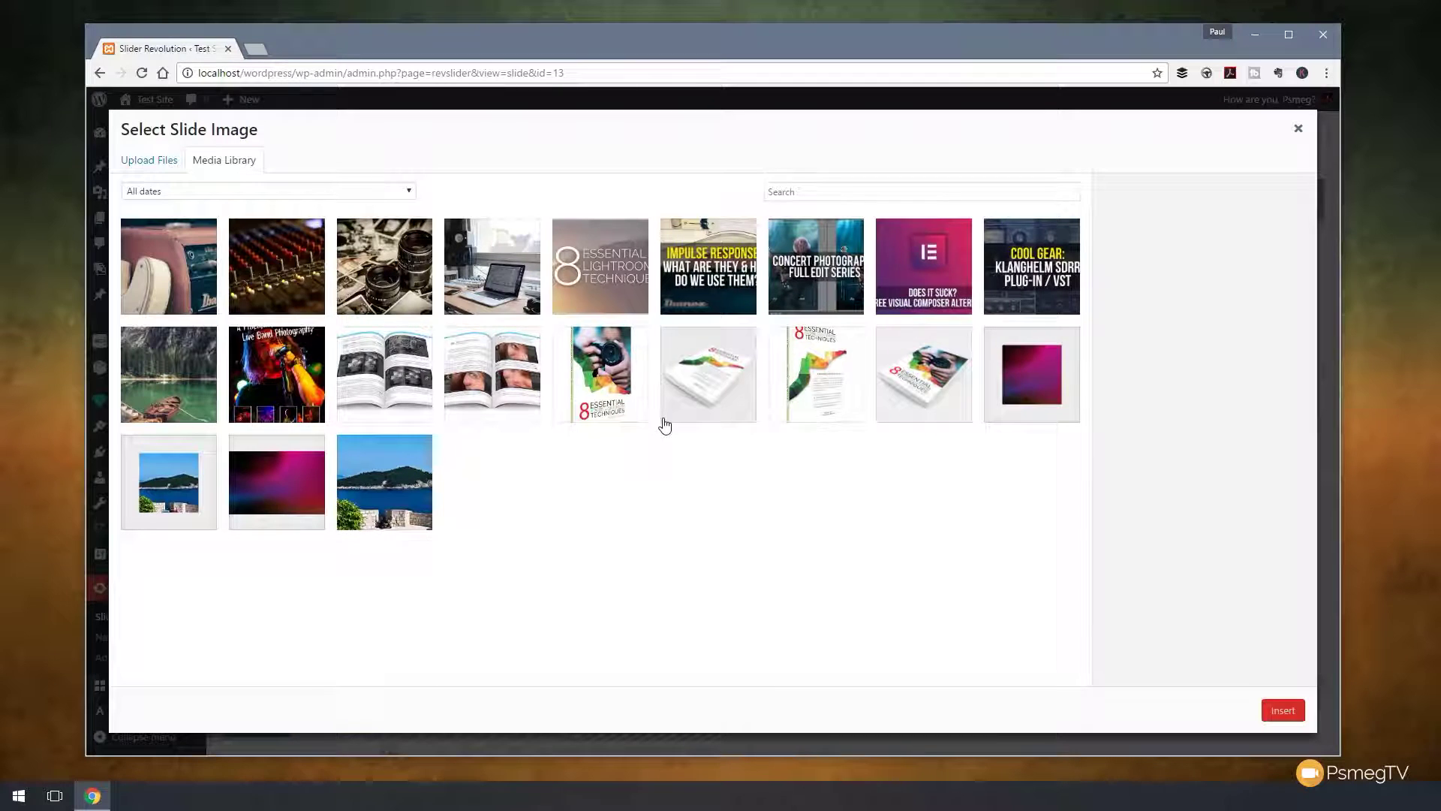
pyautogui.click(1298, 129)
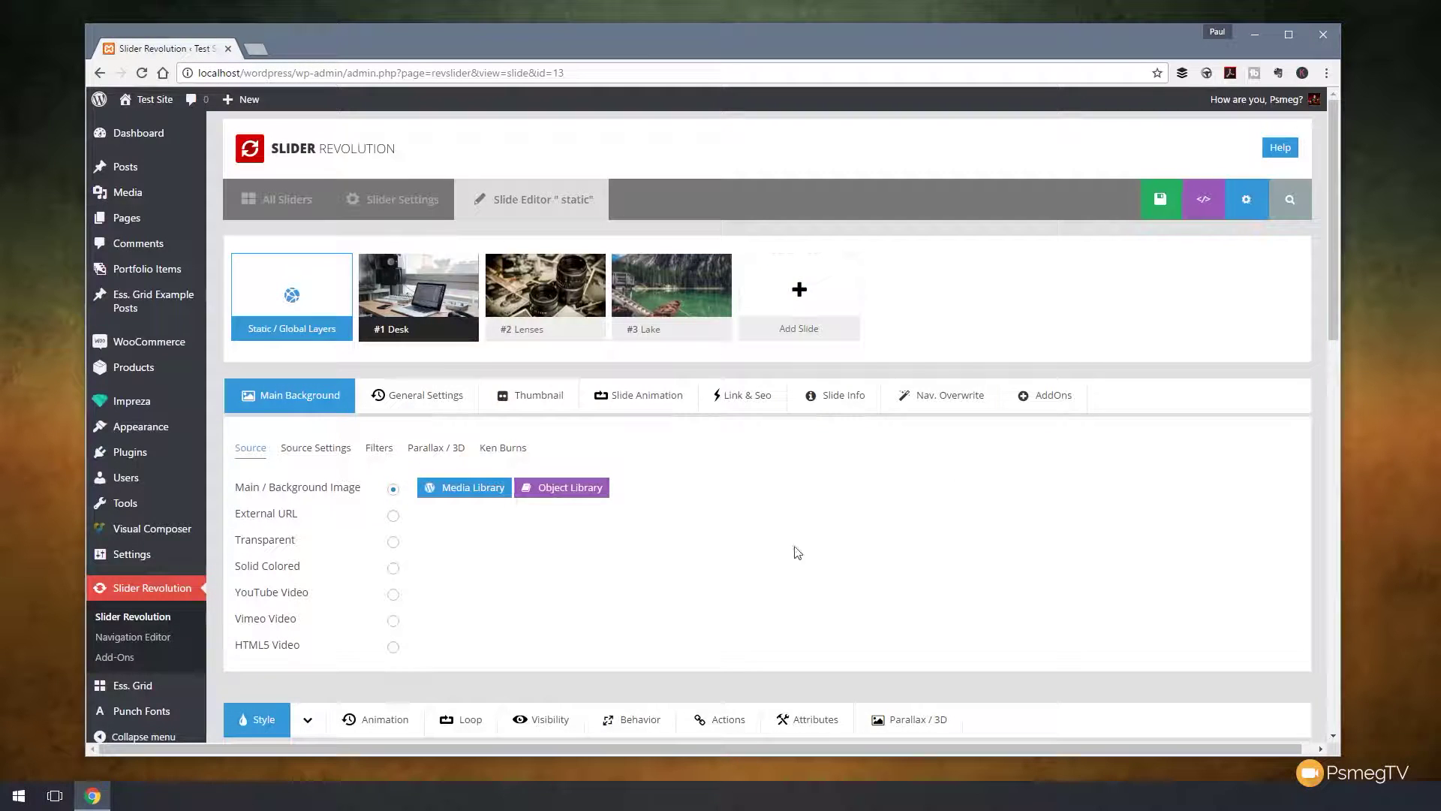
pyautogui.click(590, 492)
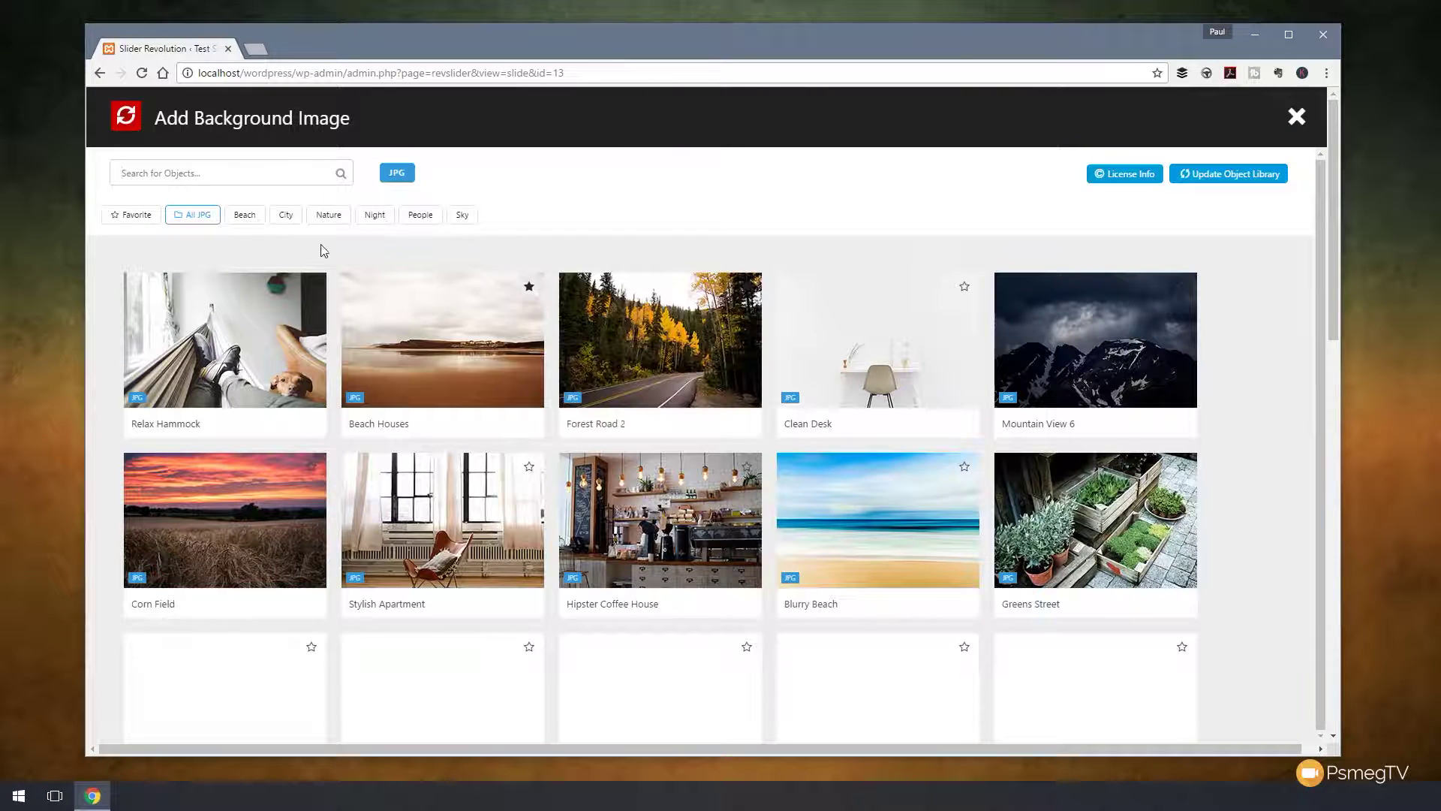
pyautogui.click(236, 220)
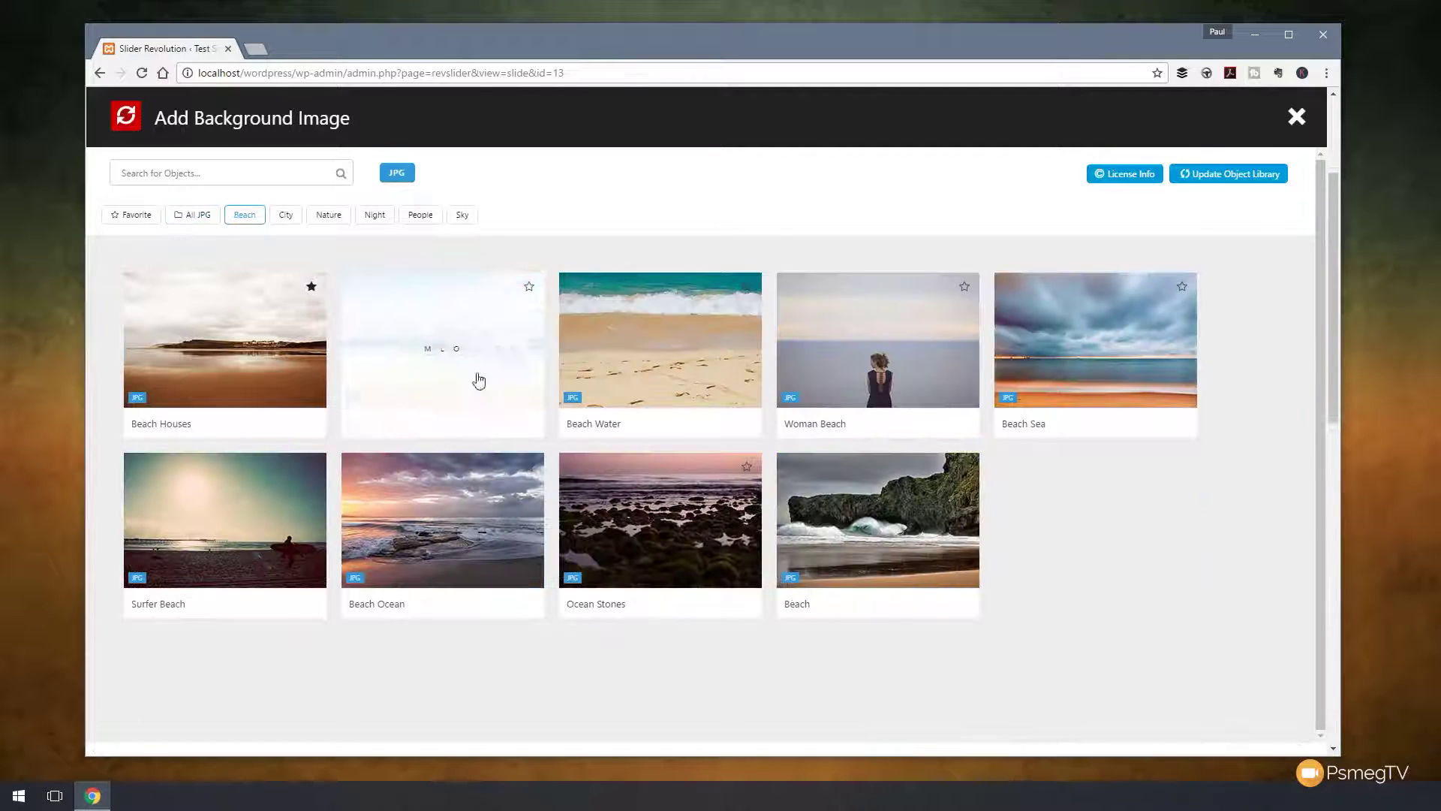
pyautogui.click(325, 219)
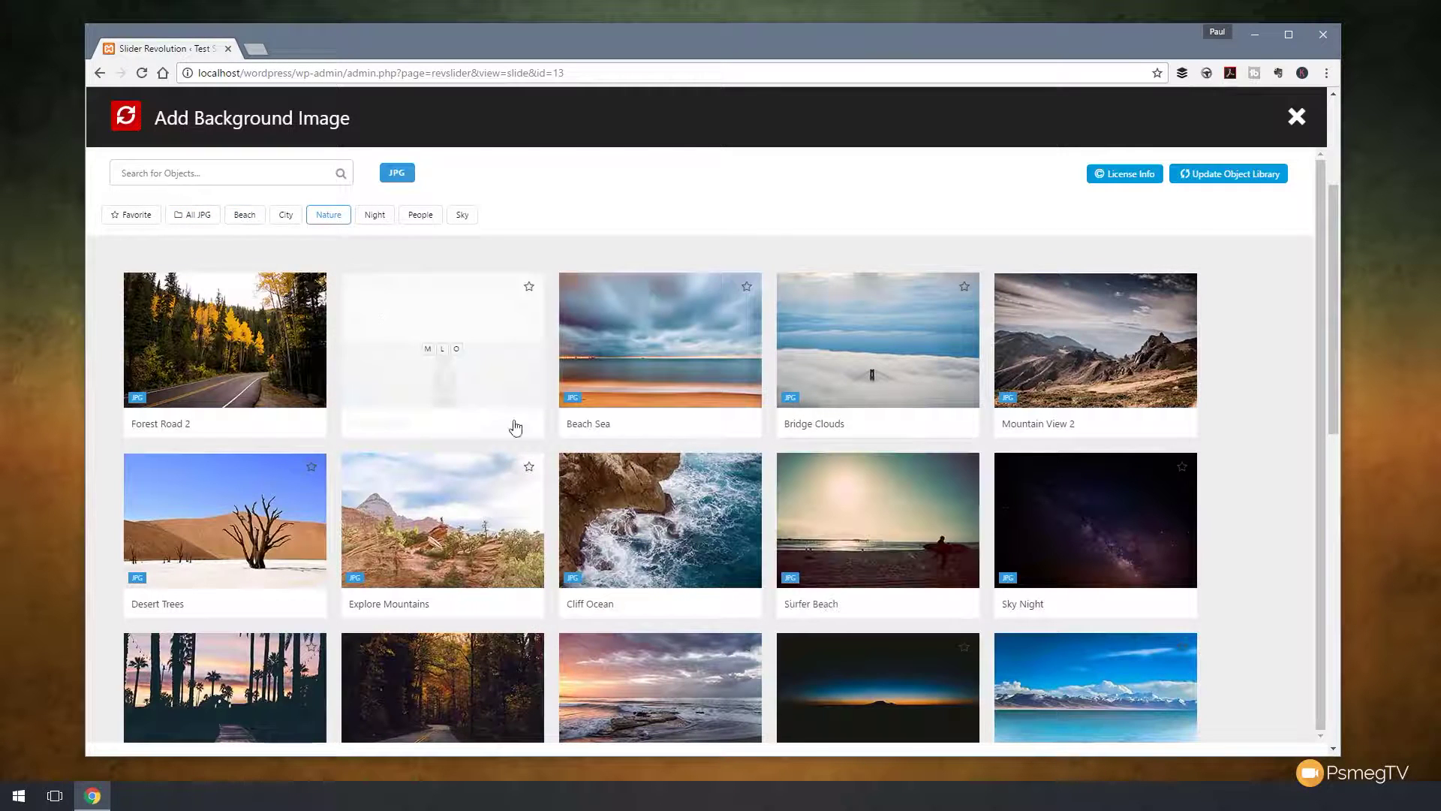
pyautogui.moveTo(434, 319)
pyautogui.moveTo(639, 365)
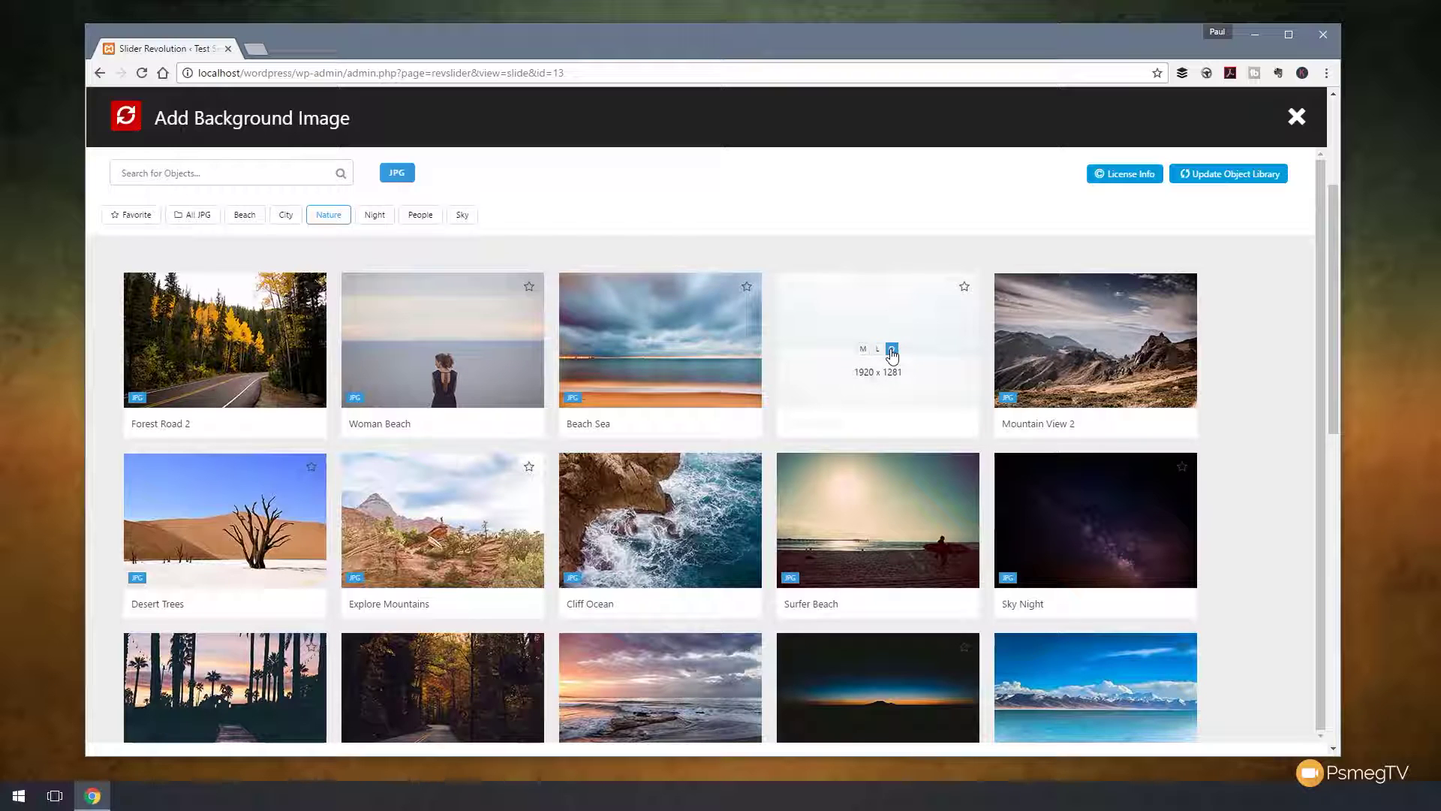
# Search the object library's background images for "road", look over the matches and clear the search text
pyautogui.click(222, 176)
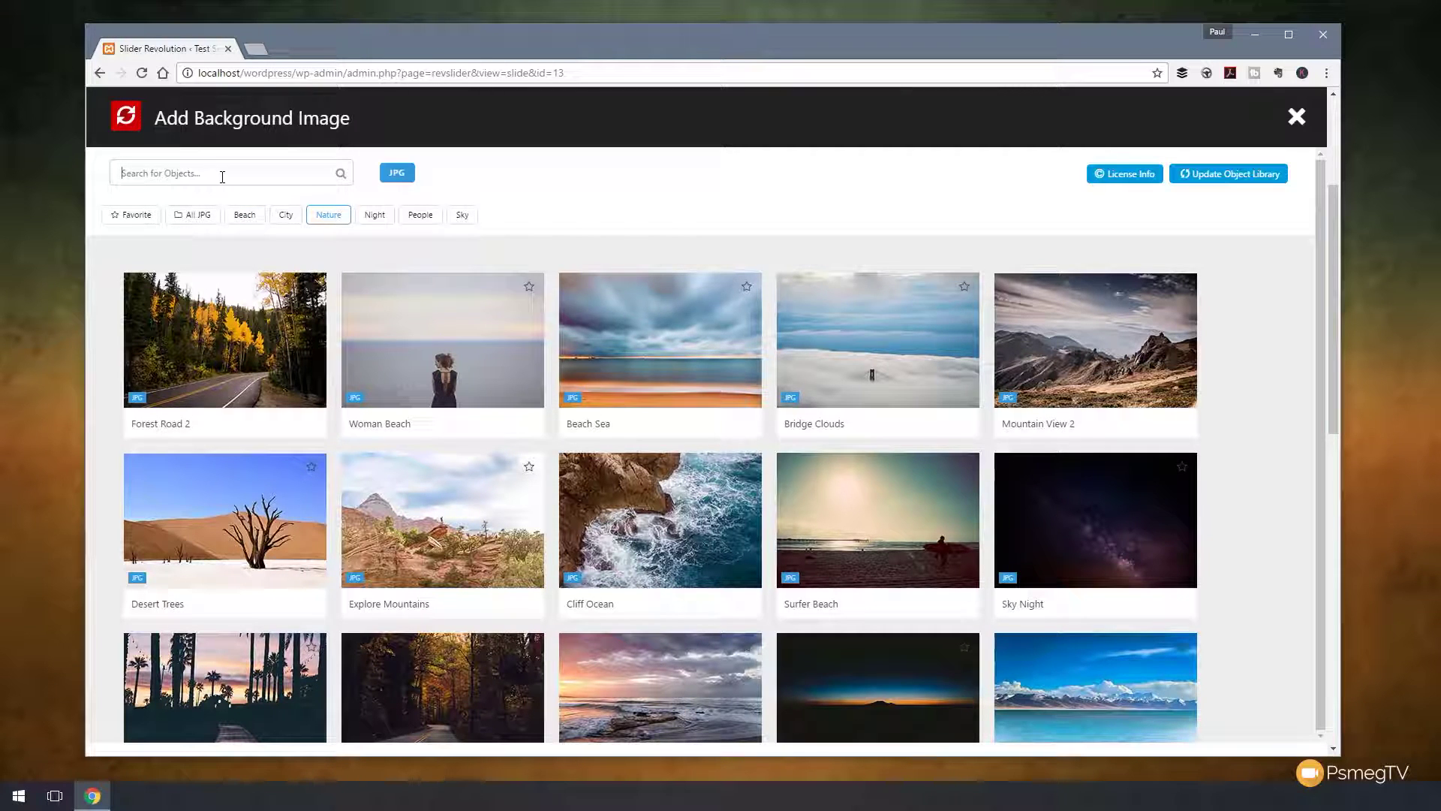
pyautogui.write('road')
pyautogui.moveTo(279, 380)
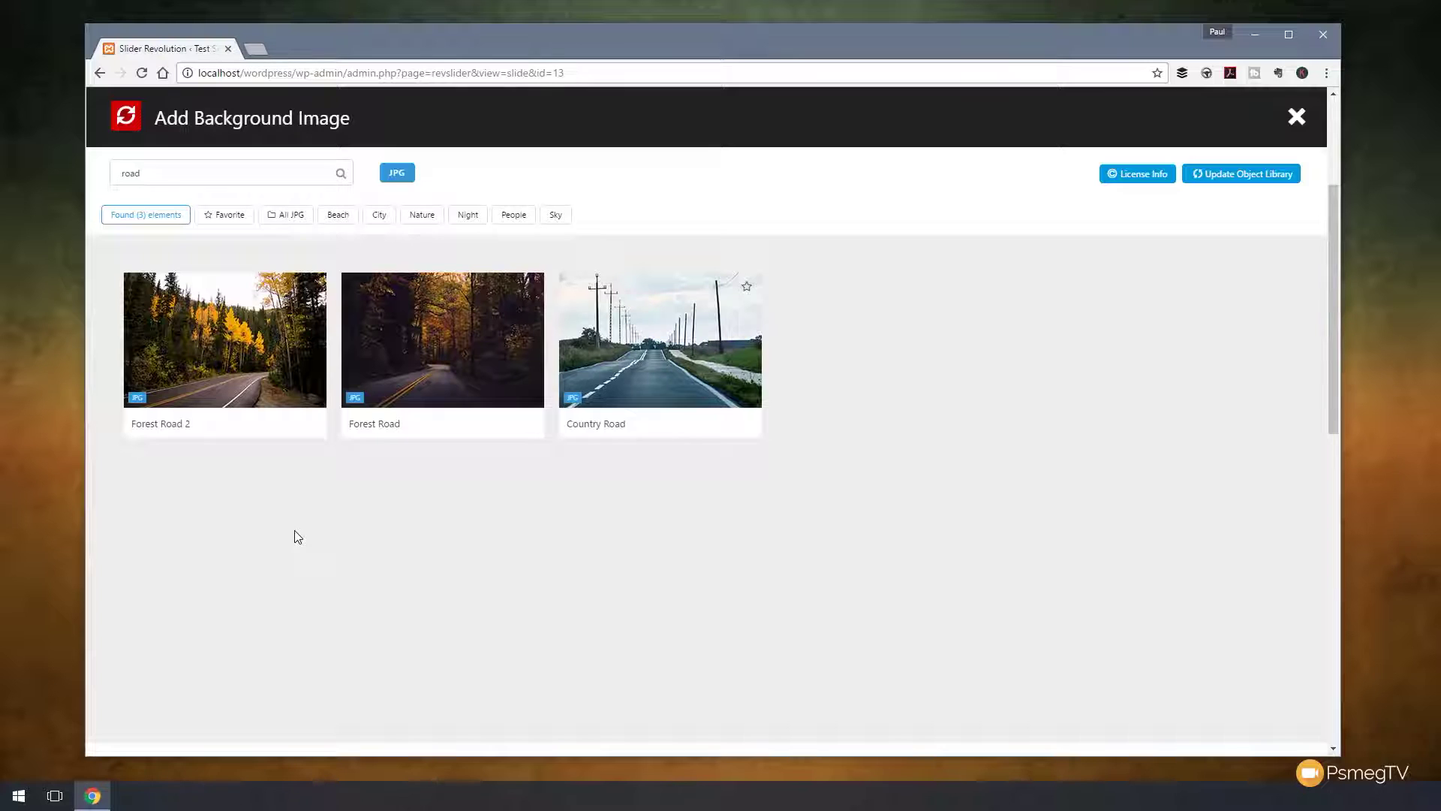
pyautogui.moveTo(280, 170); pyautogui.dragTo(65, 170)
pyautogui.press('BackSpace')
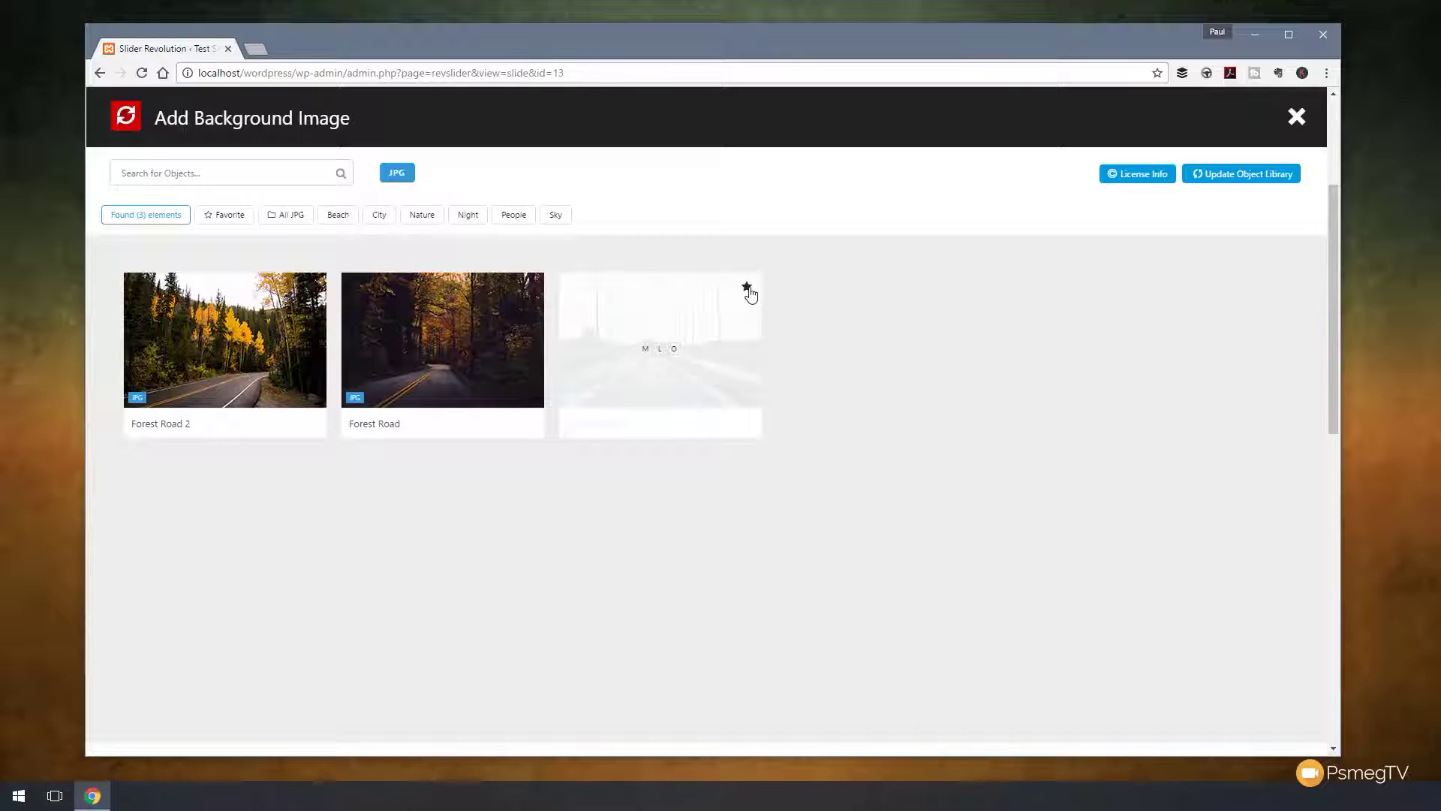
# Mark Country Road as a favourite and insert the favourite Forest Road 2 image as the slide background in original size
pyautogui.click(747, 287)
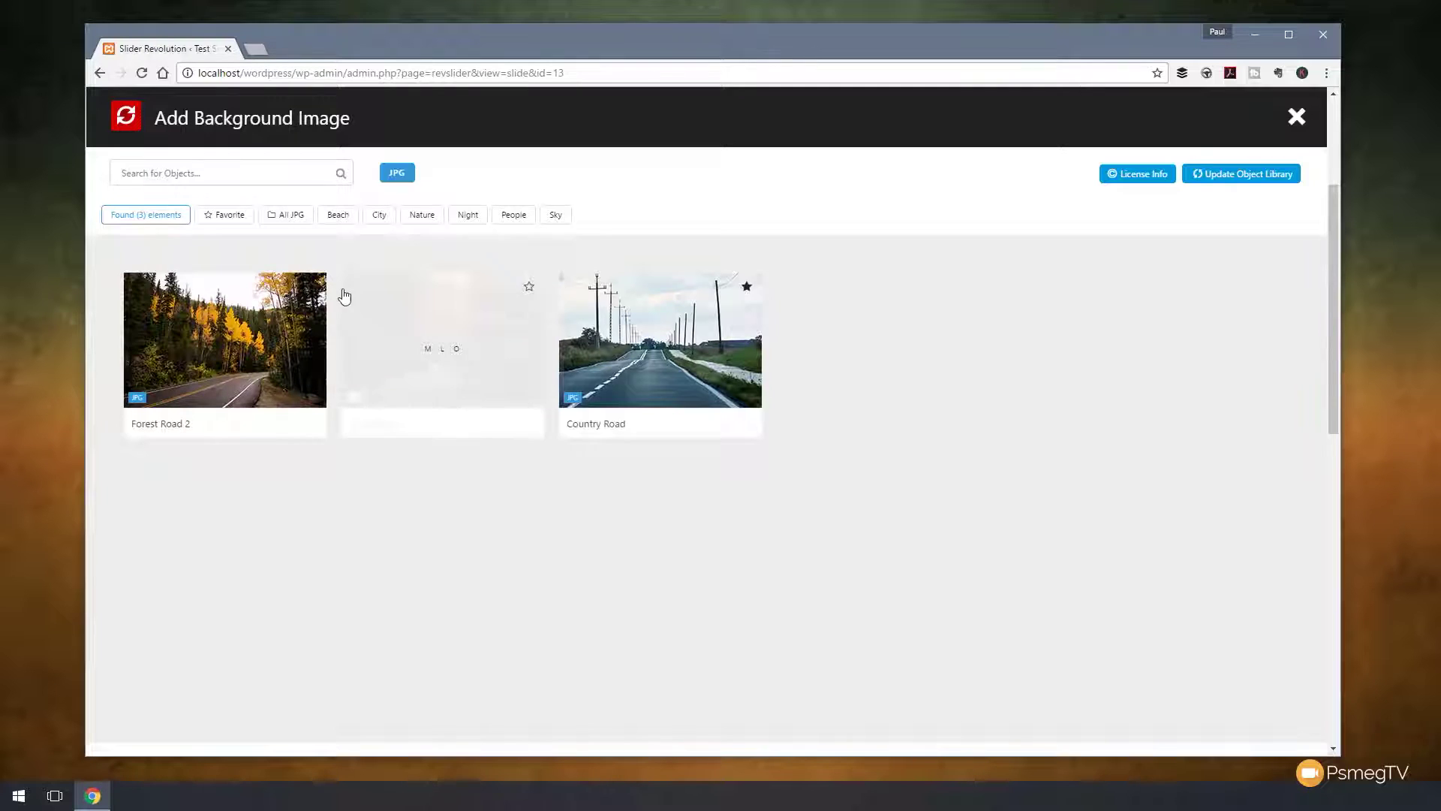
pyautogui.click(234, 219)
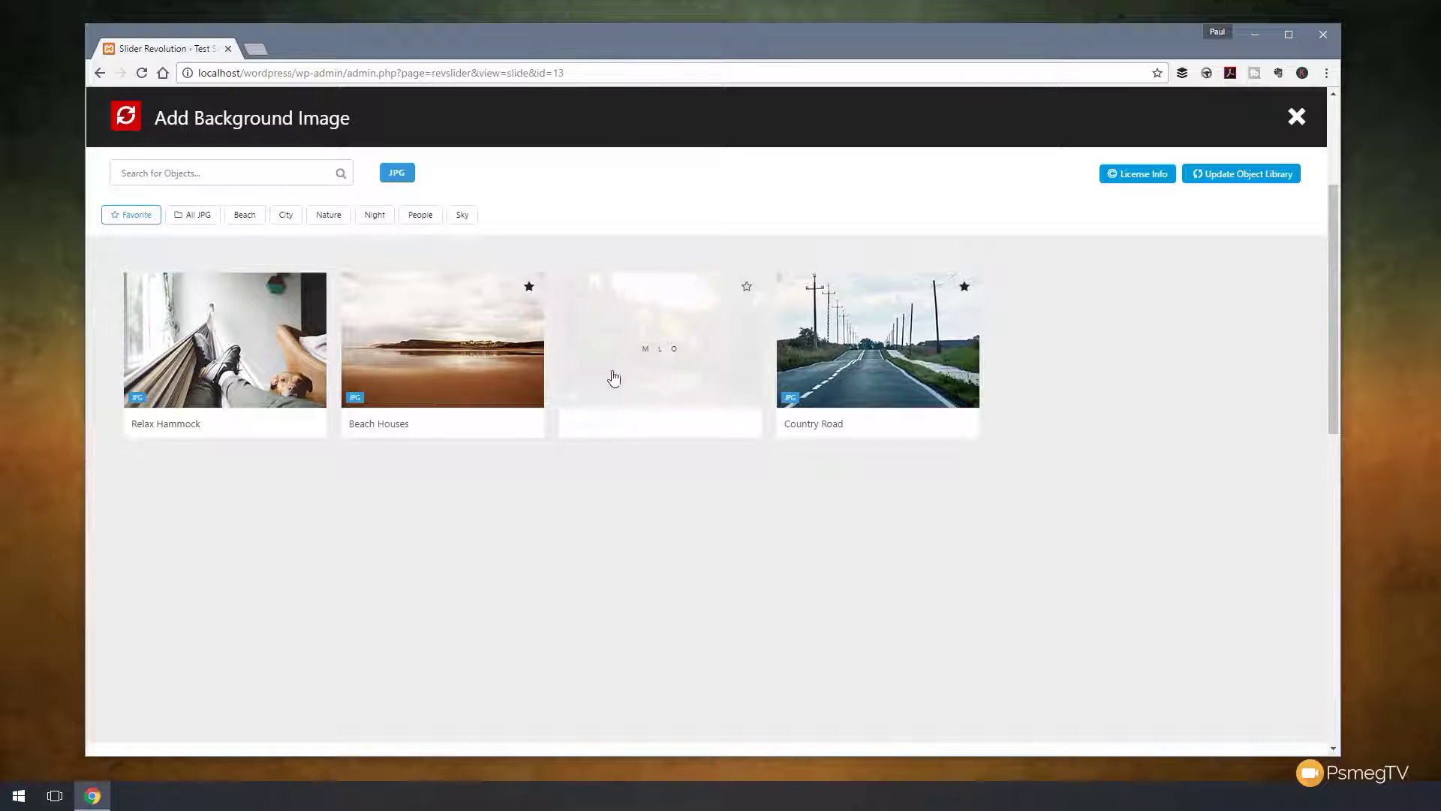
pyautogui.click(674, 350)
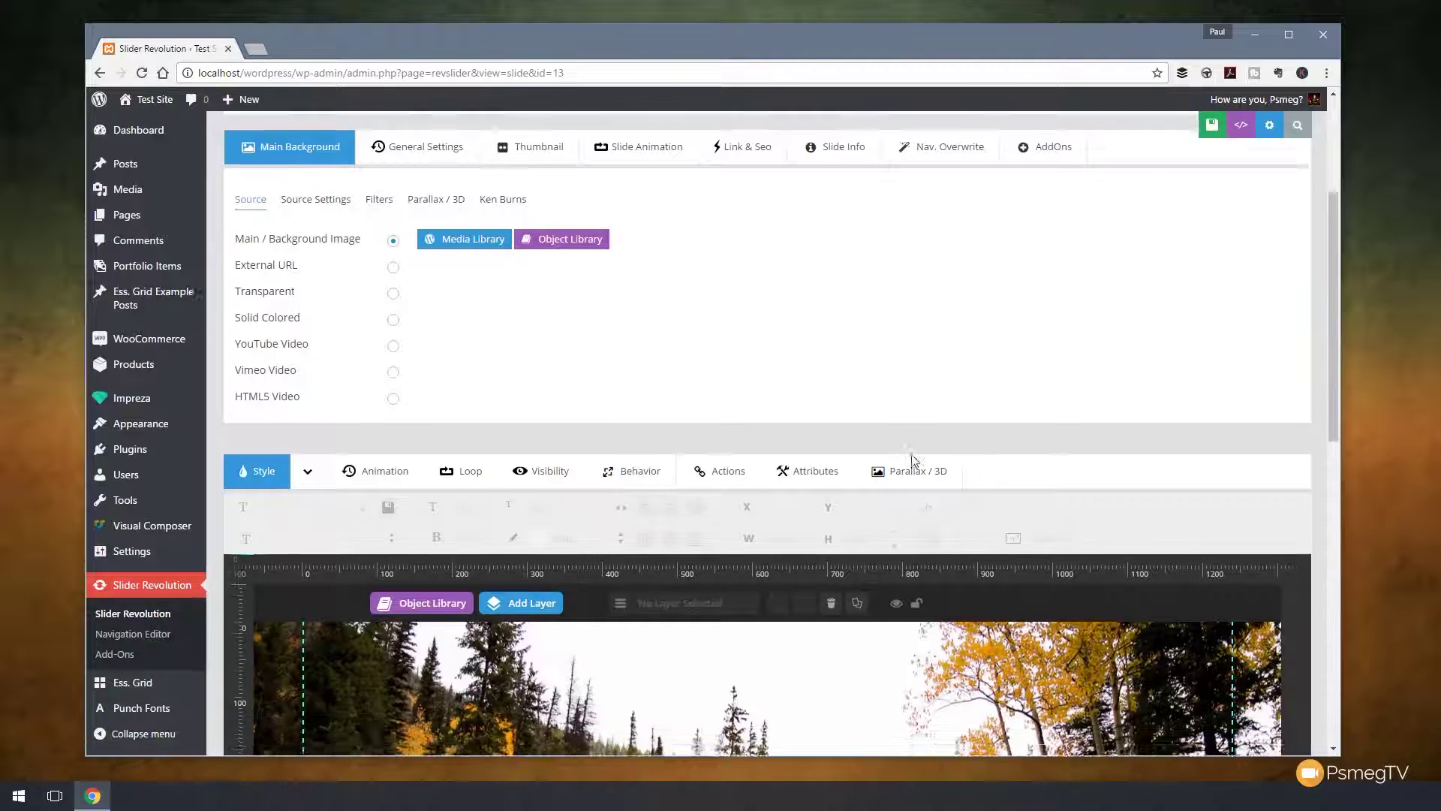
# Delete the Caption Text2 layer from the slide
pyautogui.scroll(-5, 823, 534)
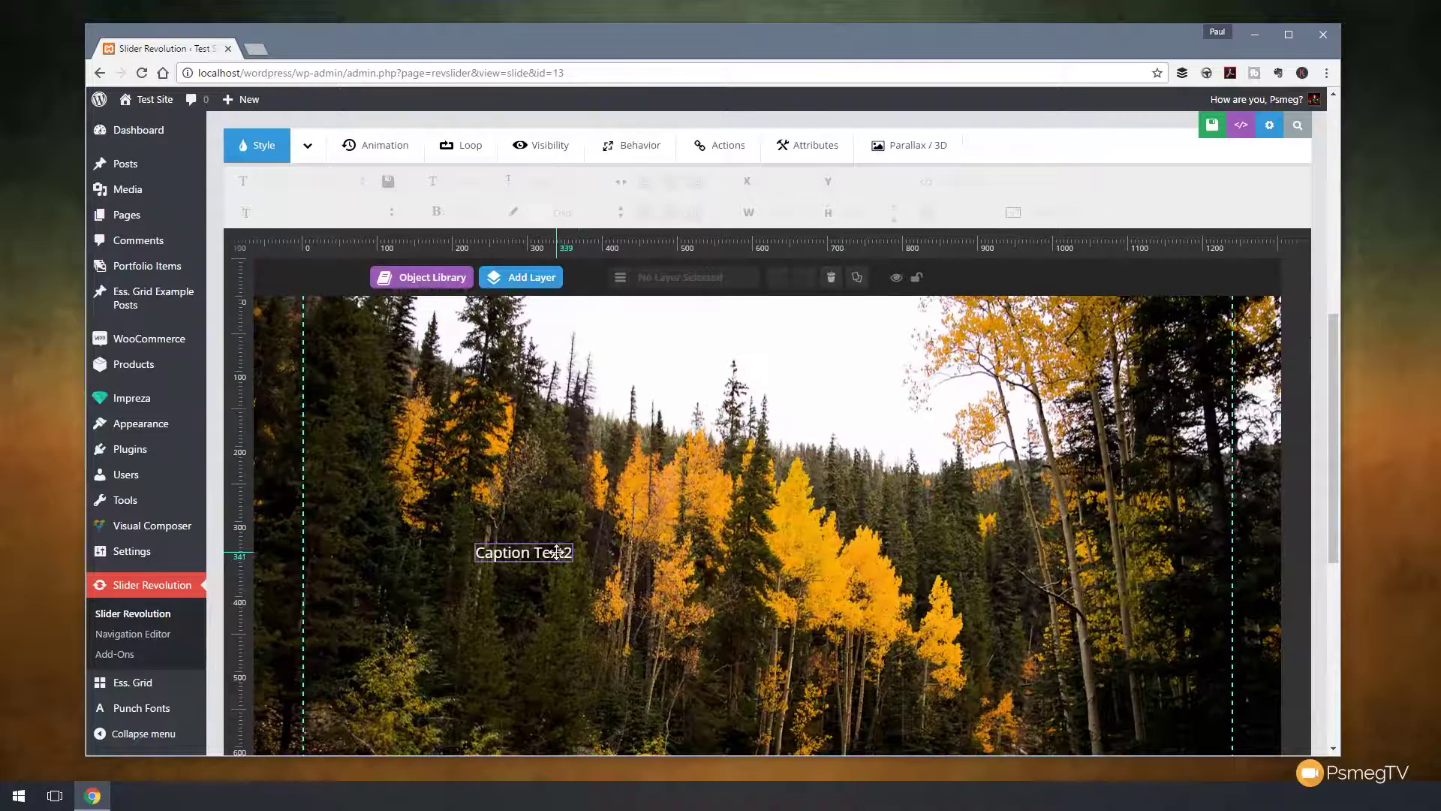
pyautogui.click(525, 553)
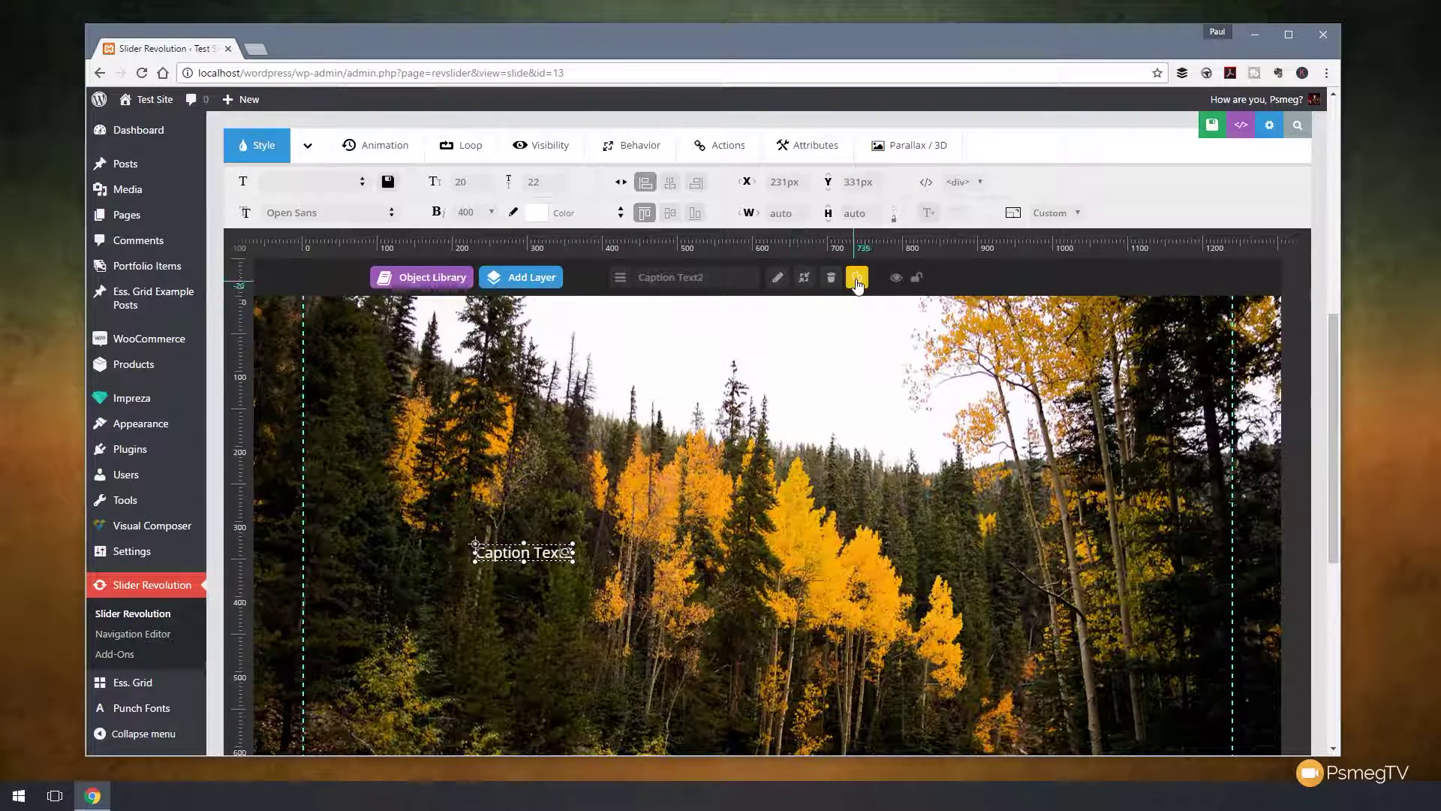
pyautogui.click(831, 277)
pyautogui.click(773, 158)
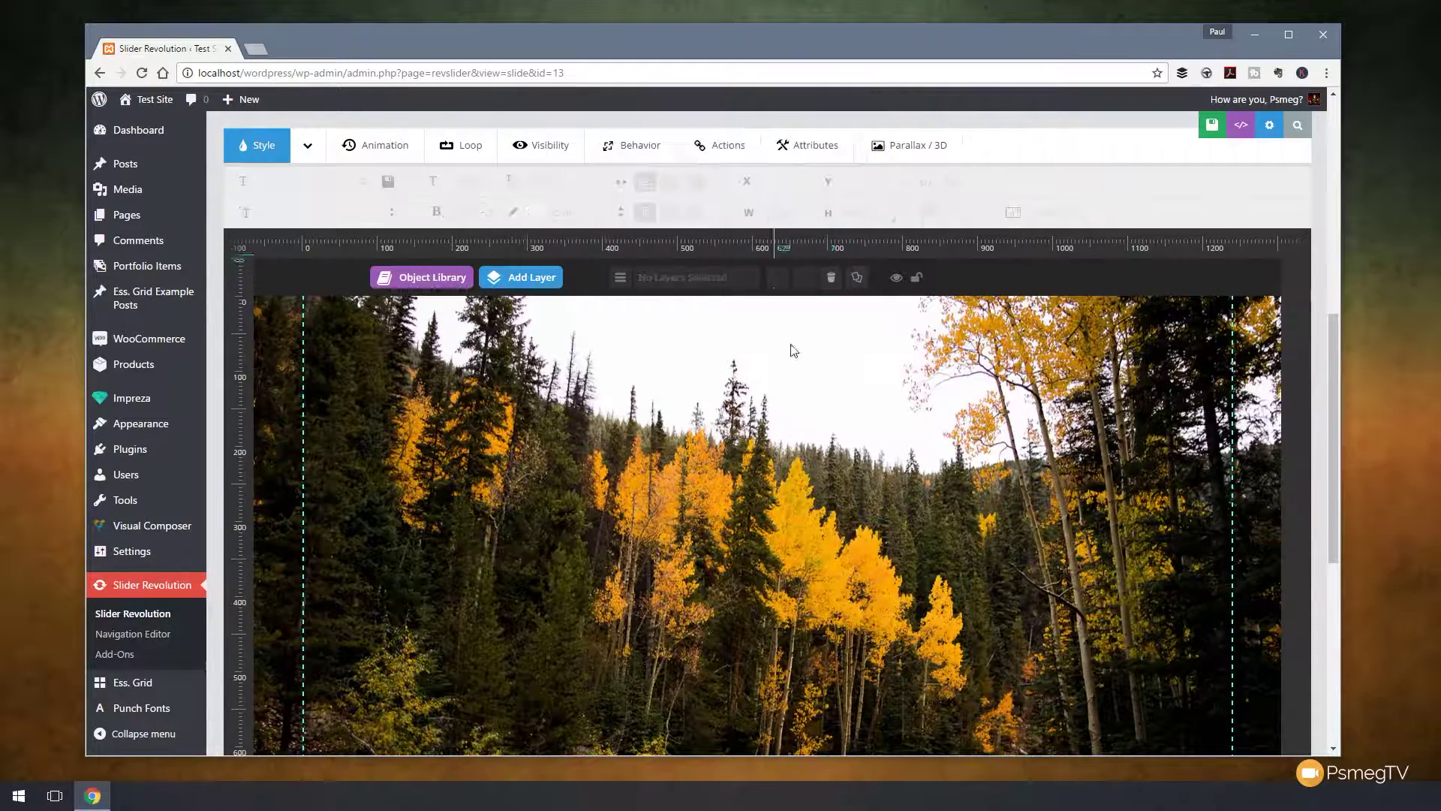
# Open the object library for adding a layer and look over the favourite objects
pyautogui.scroll(5, 853, 462)
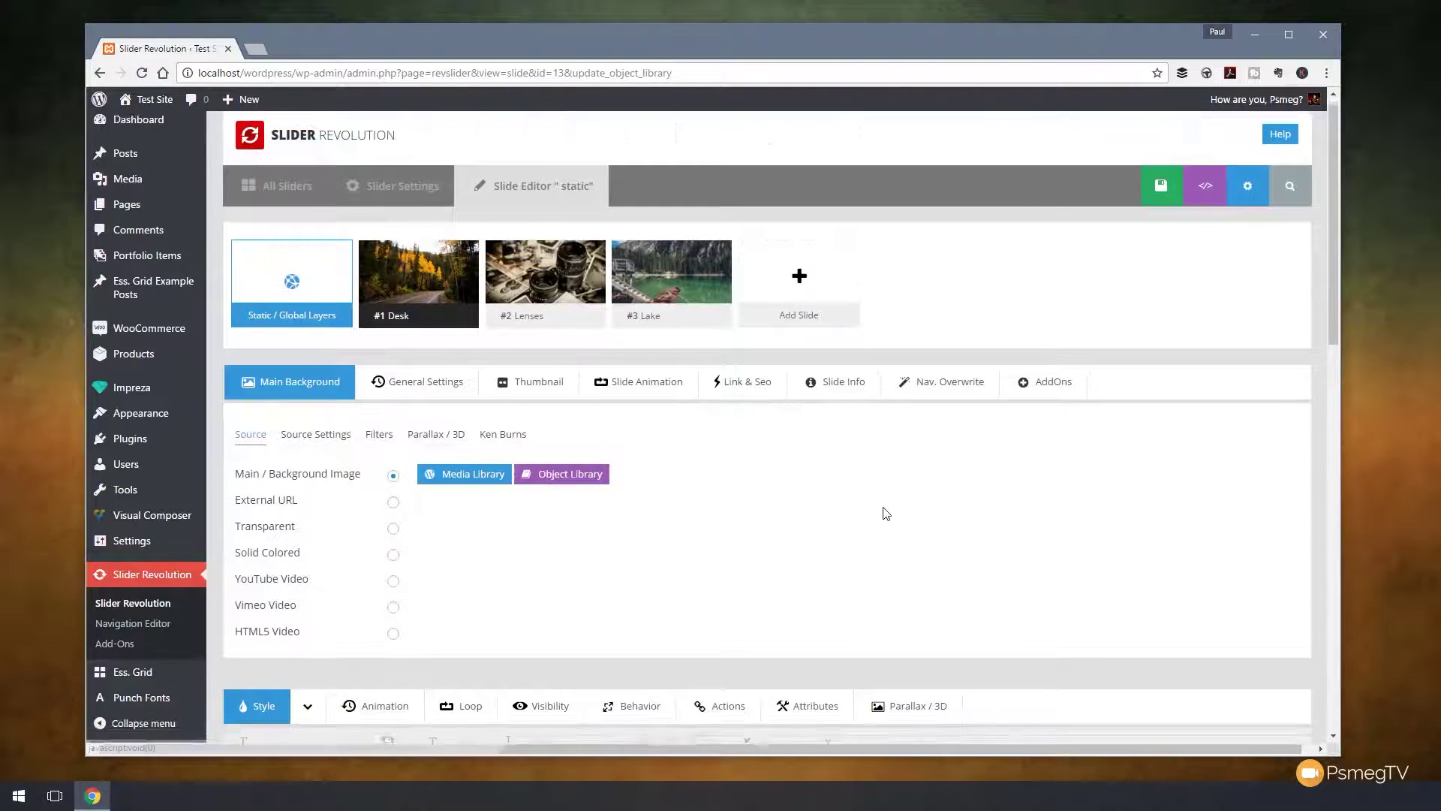
pyautogui.scroll(-8, 884, 508)
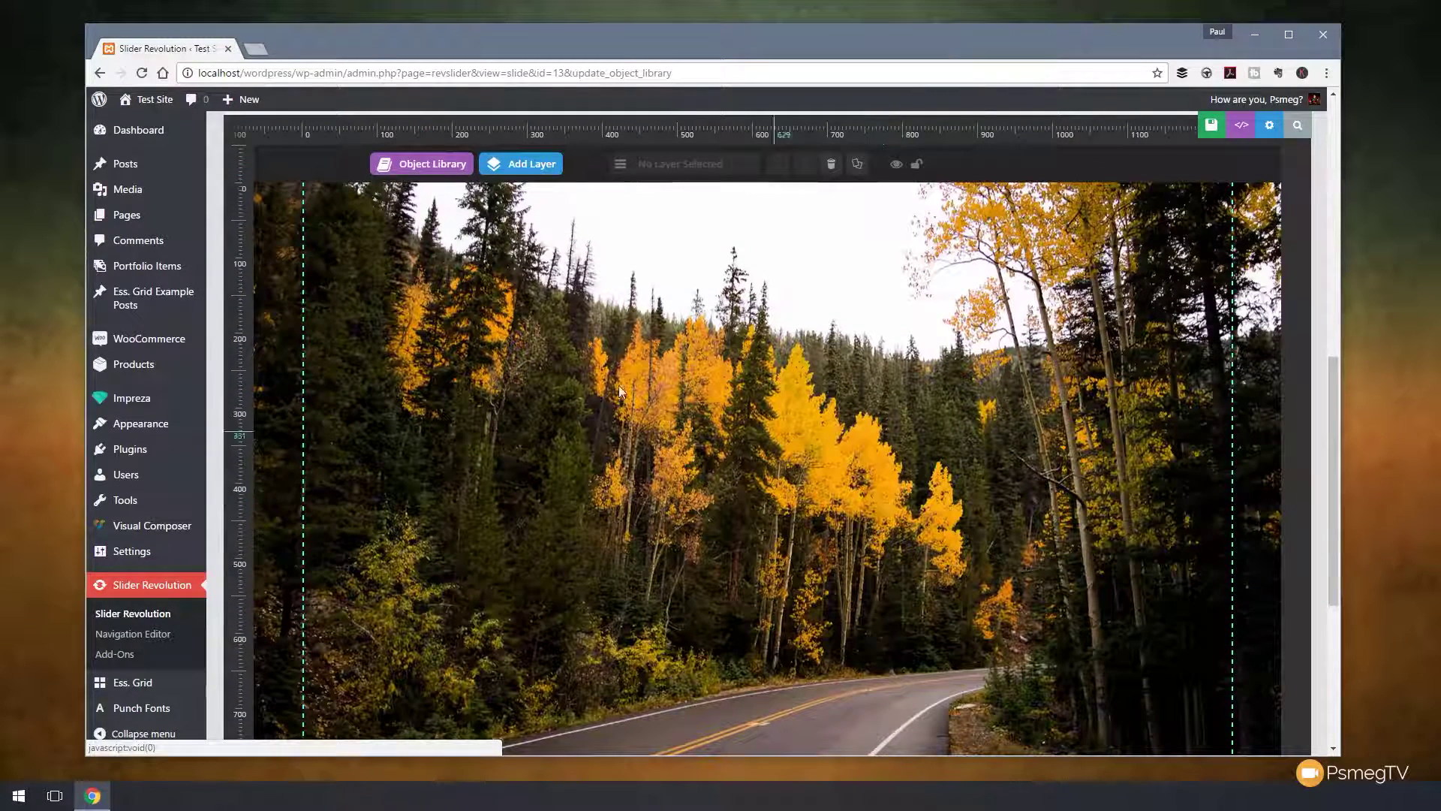
pyautogui.click(409, 168)
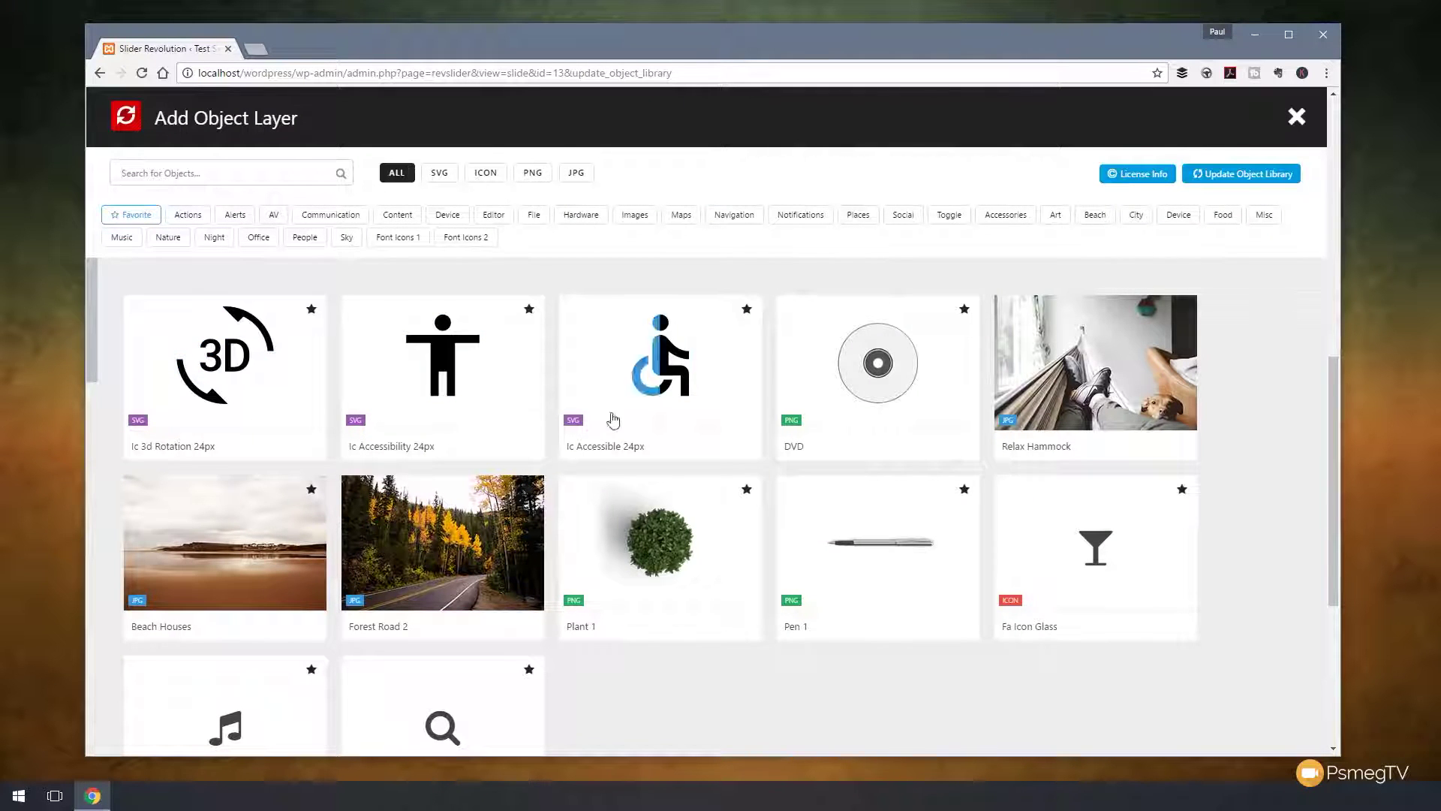
pyautogui.moveTo(822, 368)
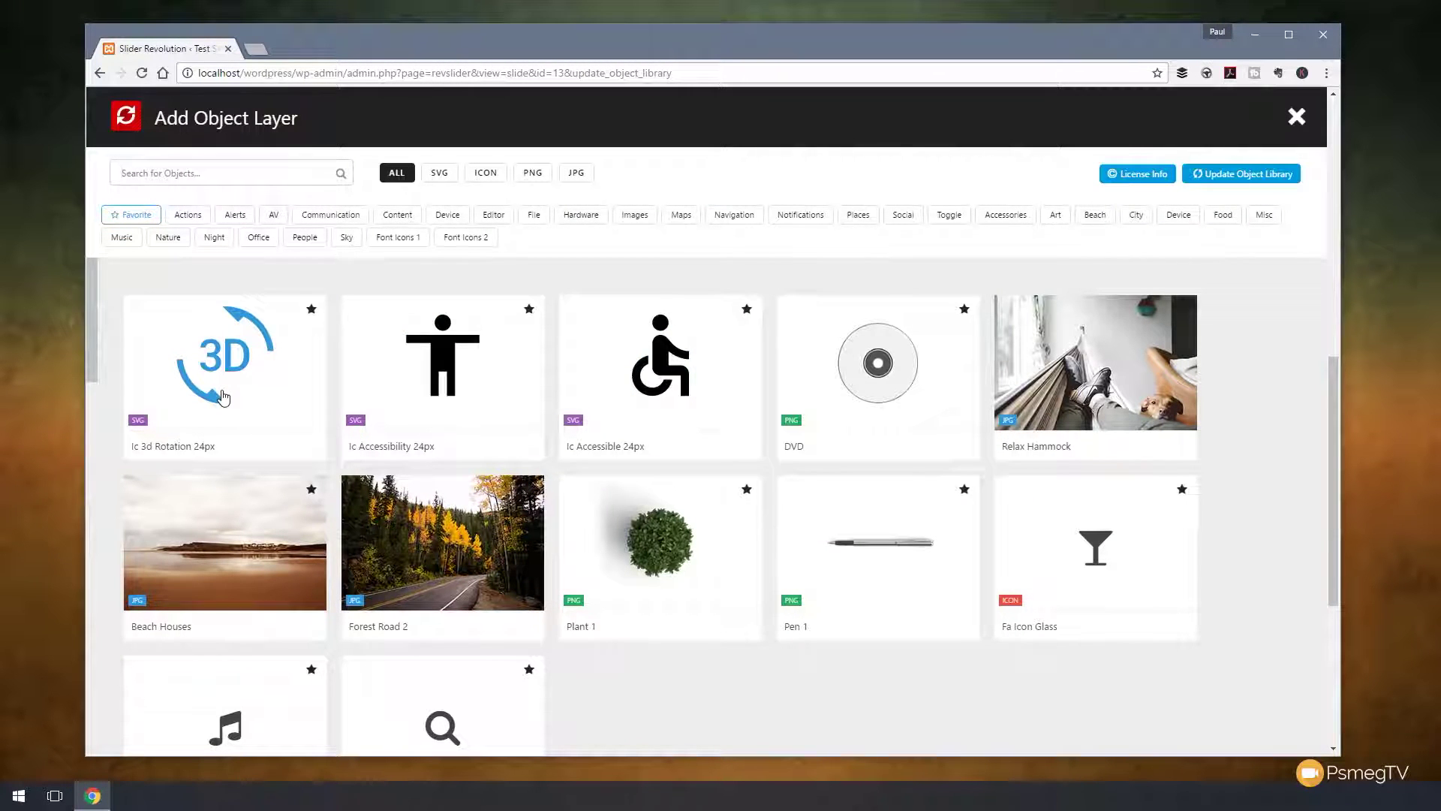
pyautogui.moveTo(886, 543)
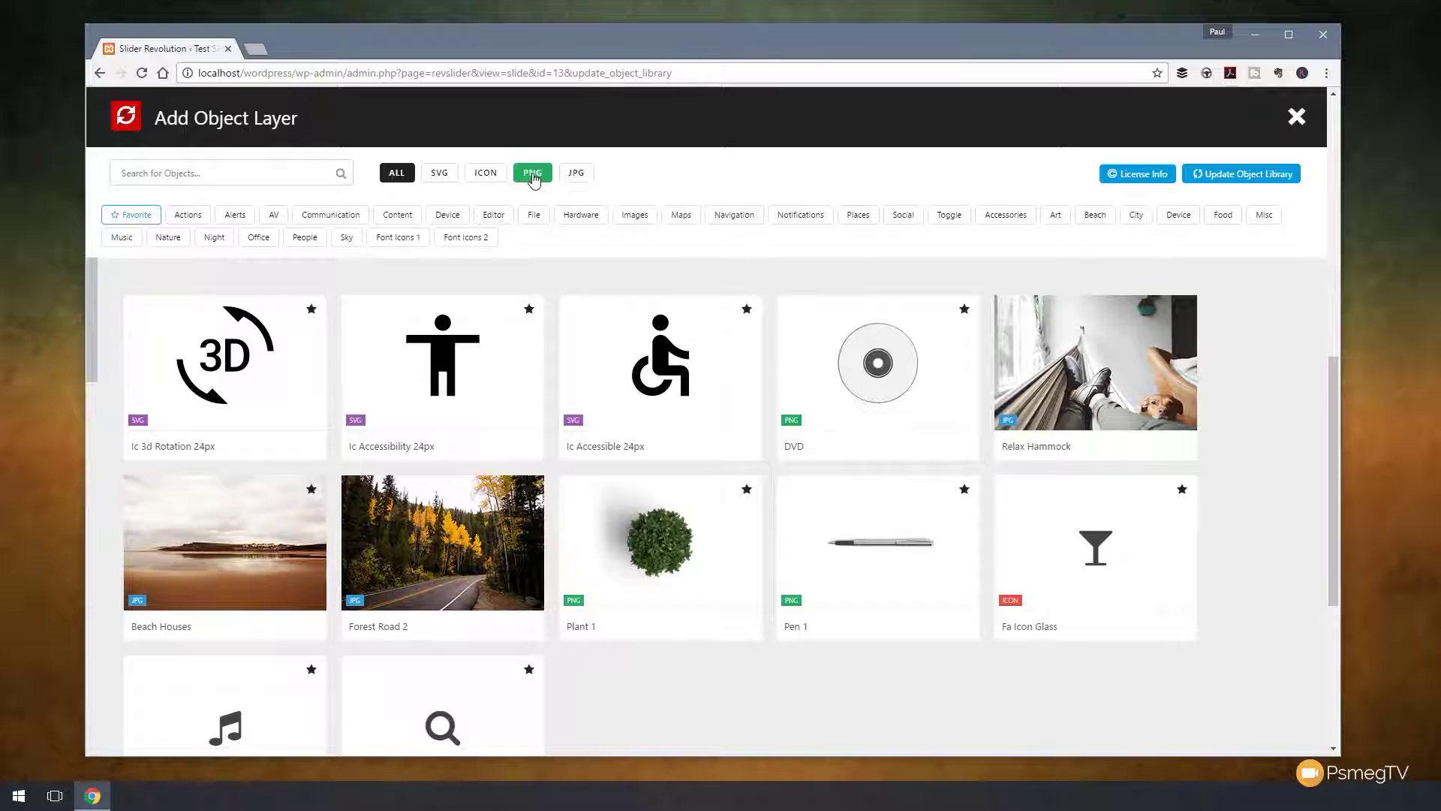
# Examine the library's PNG objects and icons, and close the library without adding a layer
pyautogui.click(534, 179)
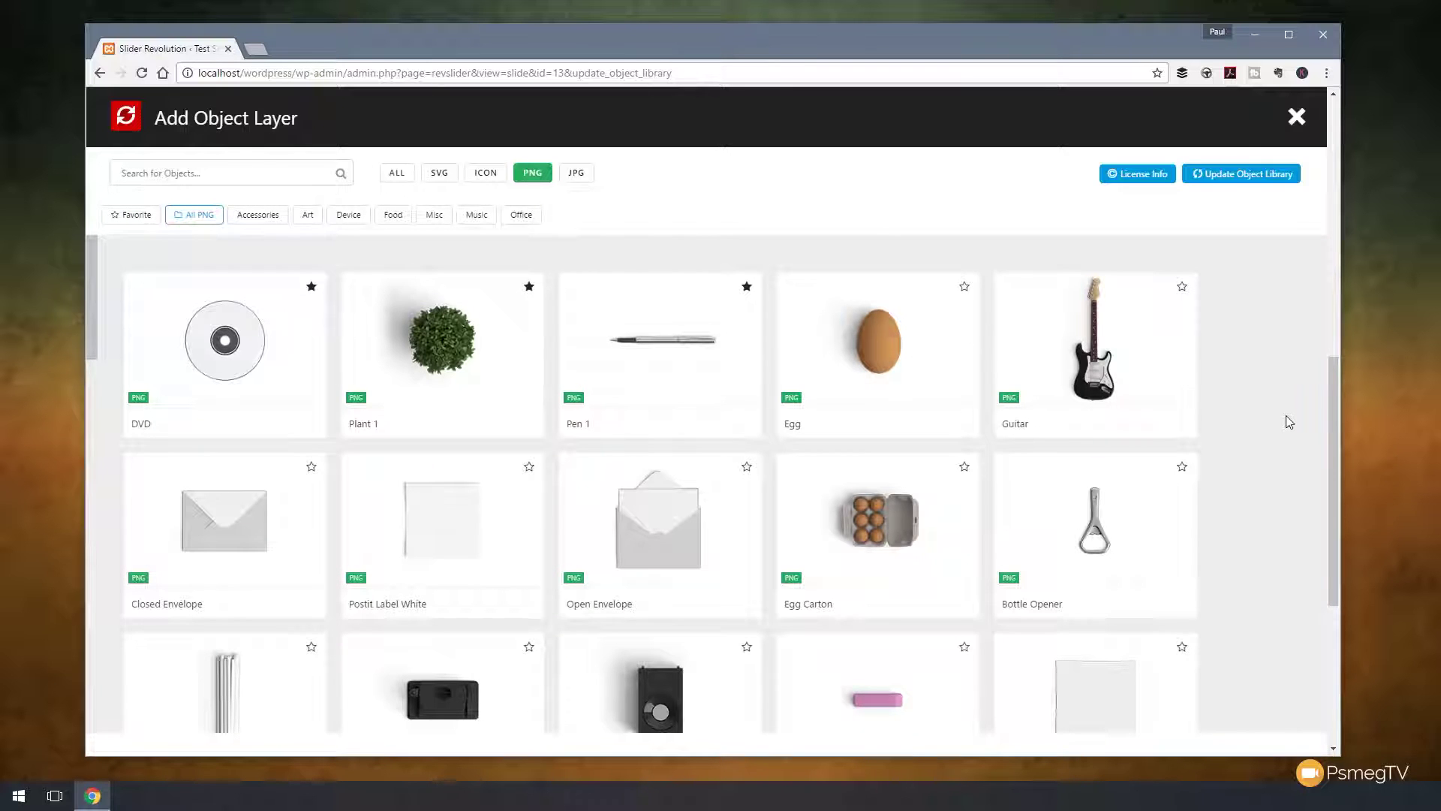
pyautogui.scroll(-3, 1285, 425)
pyautogui.scroll(-7, 1280, 428)
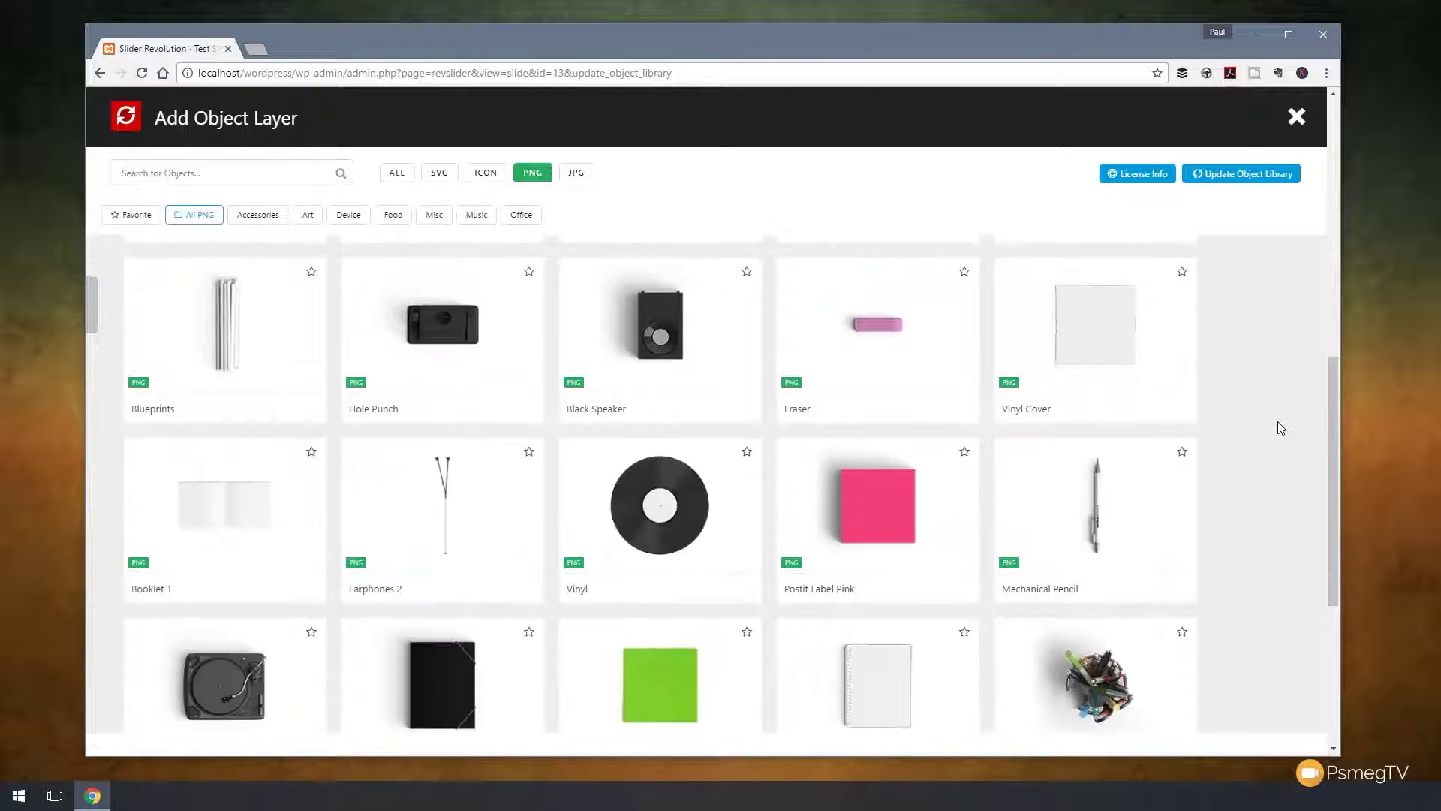
pyautogui.scroll(-9, 1280, 428)
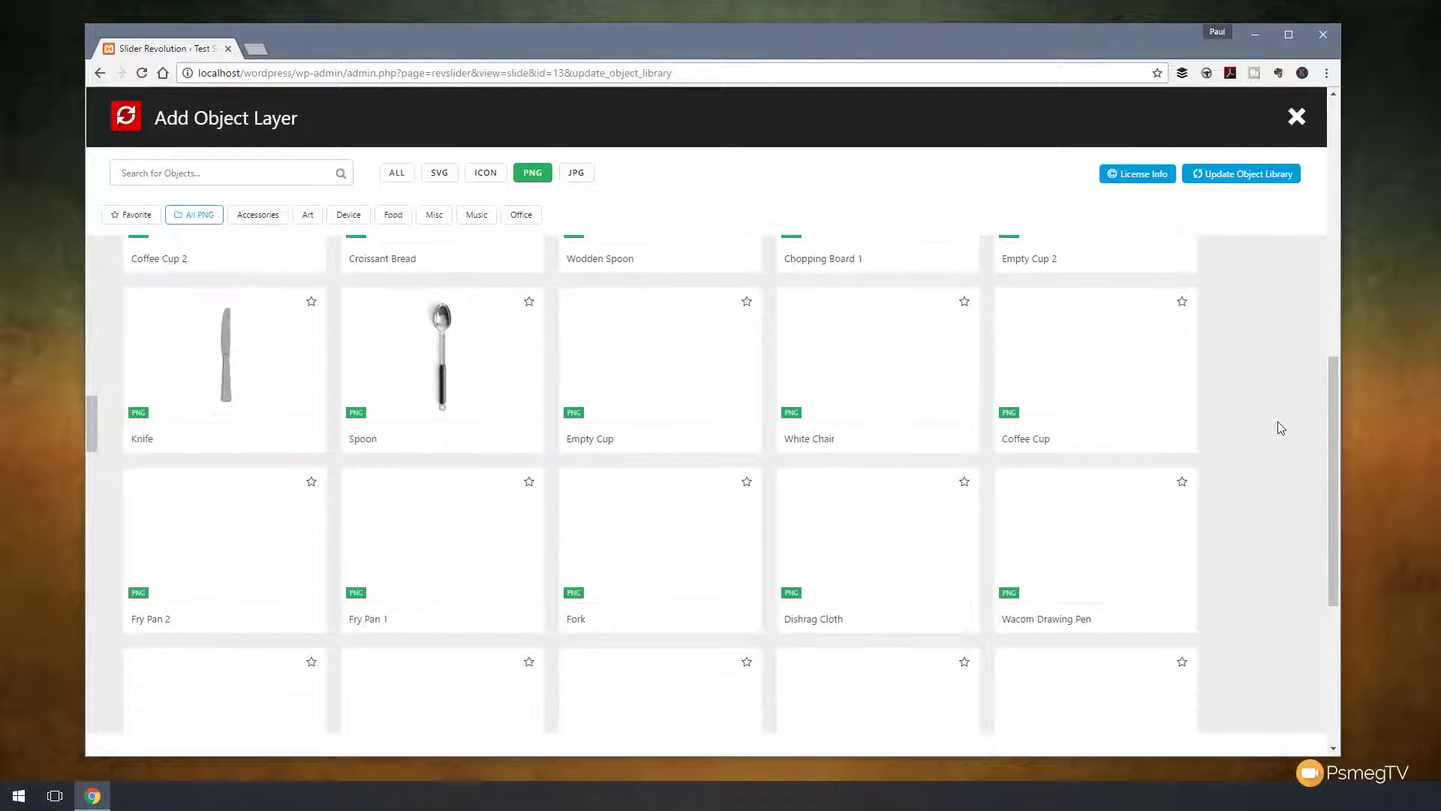
pyautogui.scroll(-3, 1281, 428)
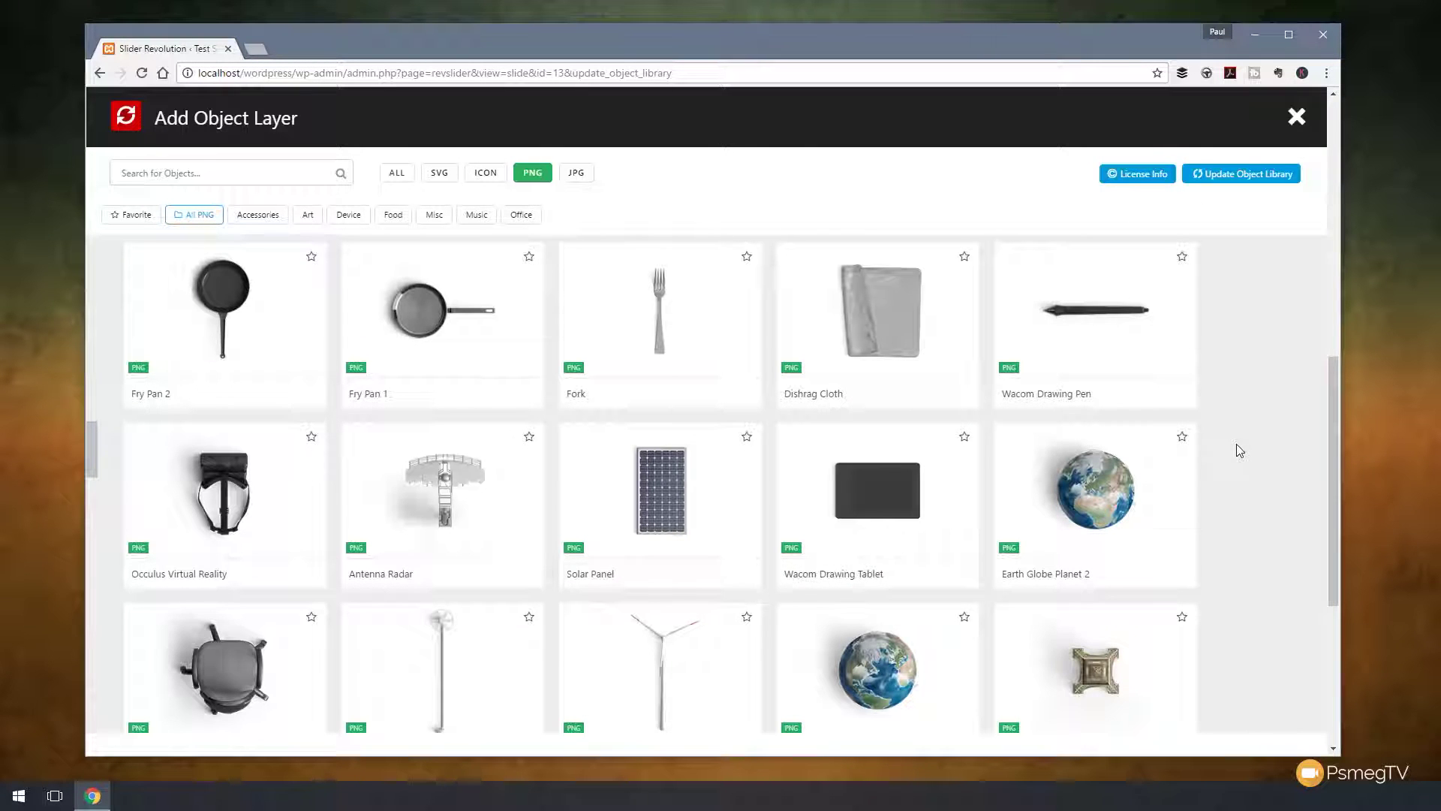
pyautogui.scroll(-7, 1237, 444)
pyautogui.scroll(-7, 1237, 445)
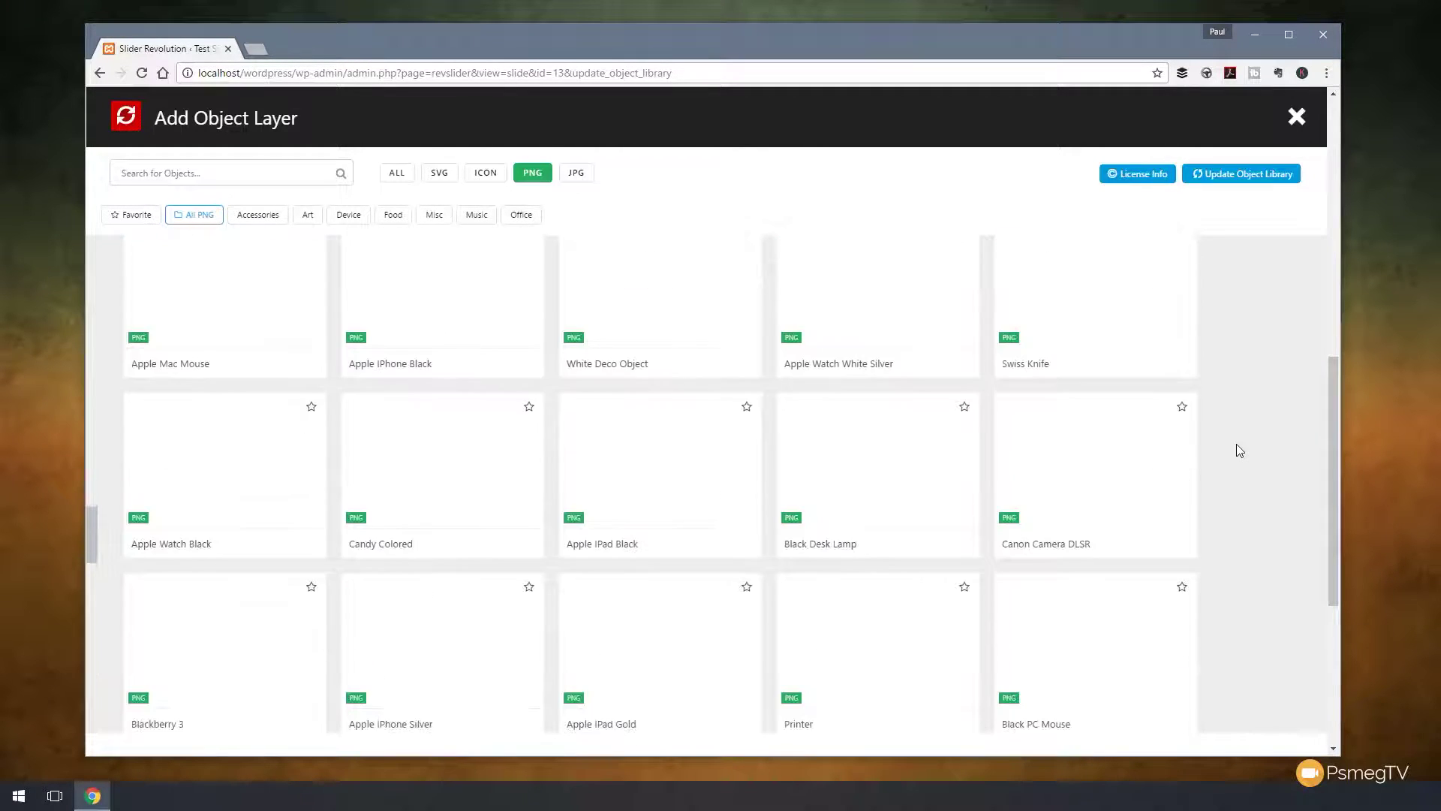
pyautogui.scroll(1, 1236, 445)
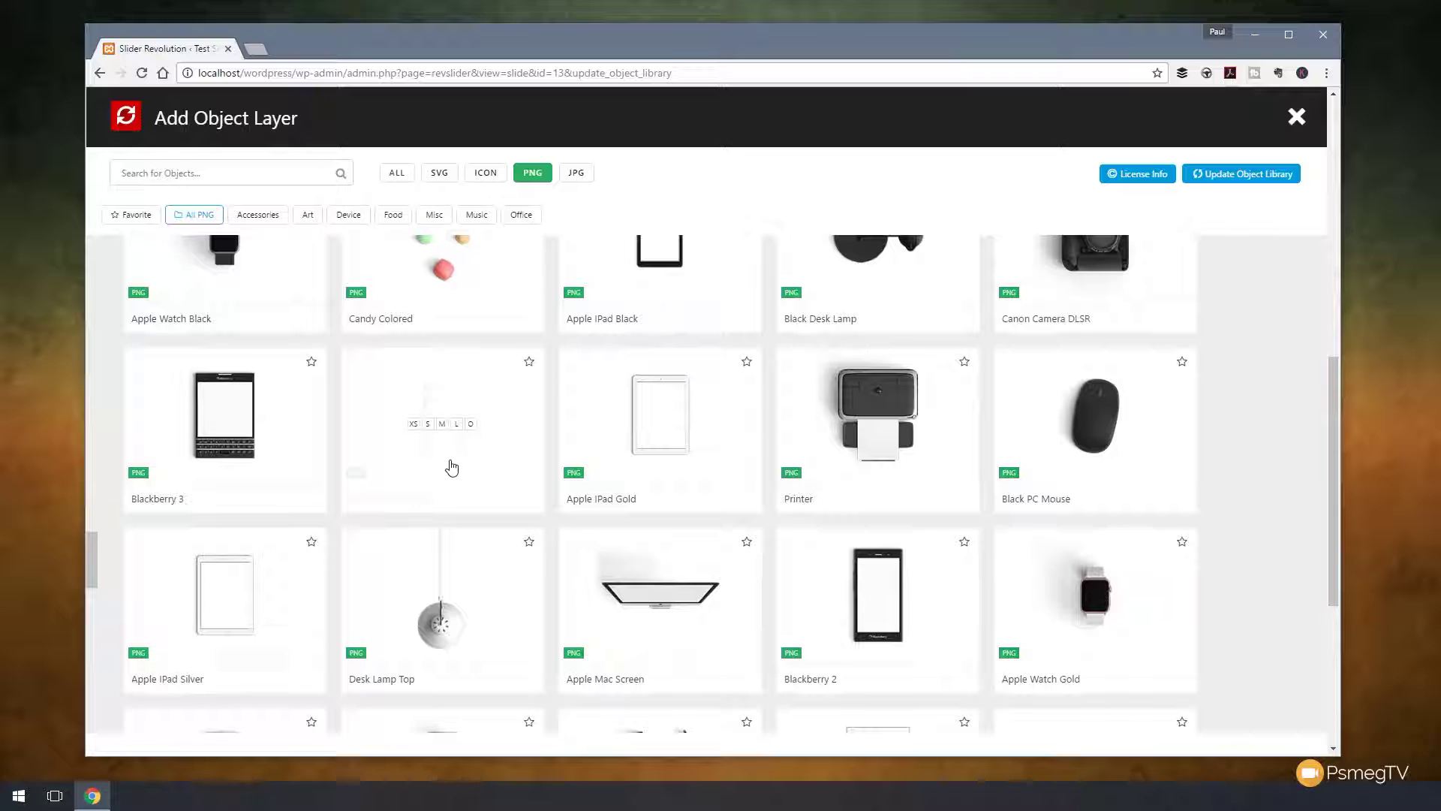
pyautogui.click(485, 173)
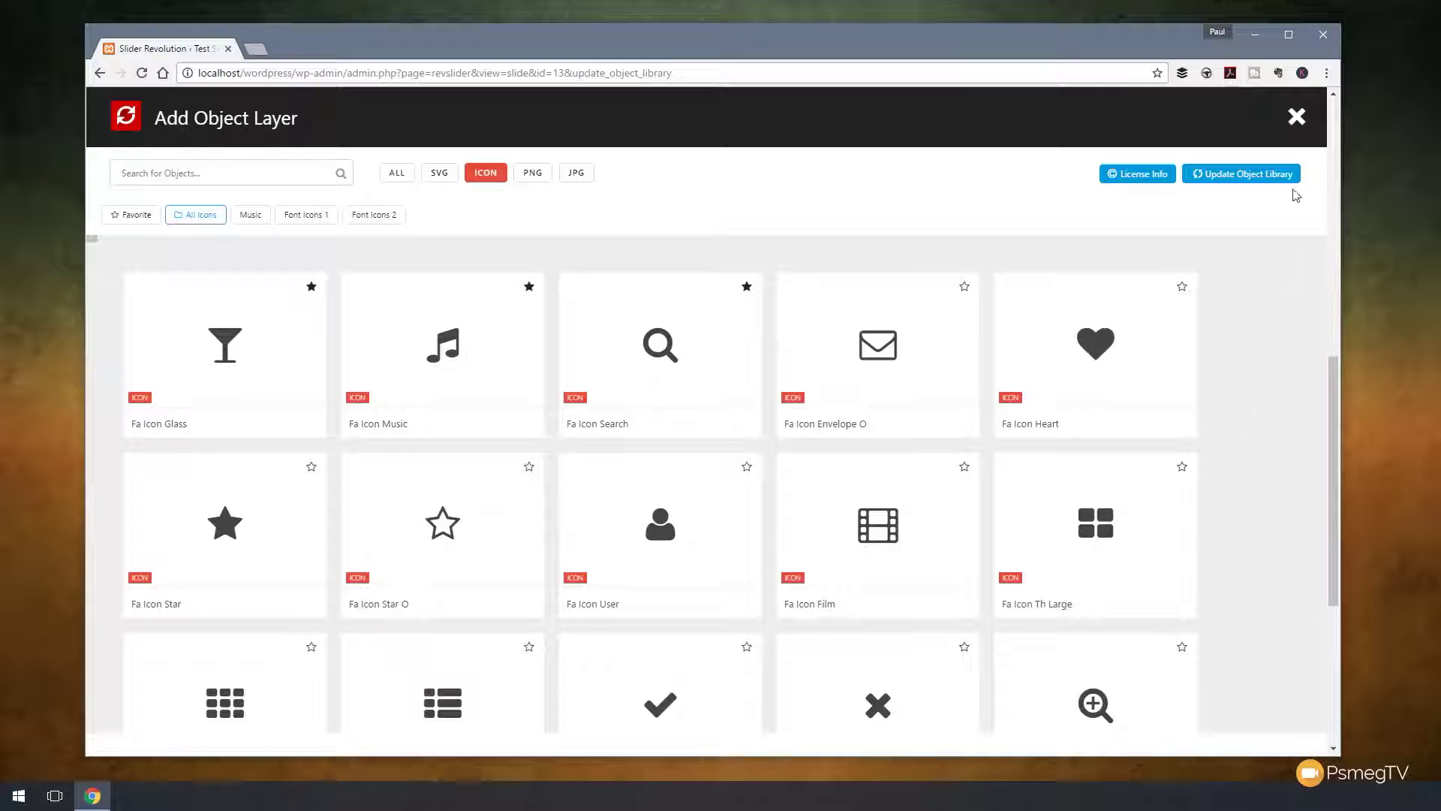
pyautogui.click(1296, 119)
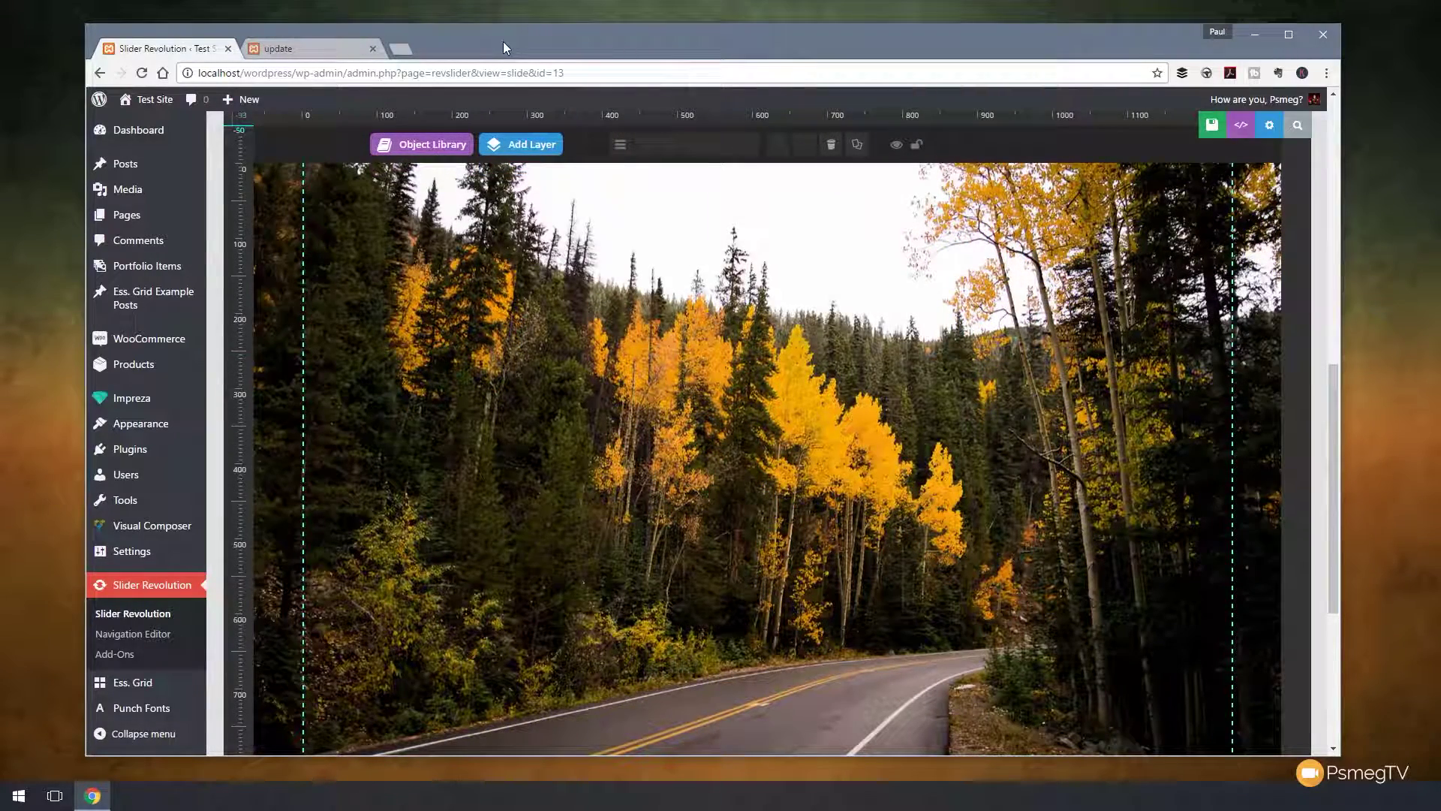
# Add a row to the slide's layer timeline and select it
pyautogui.scroll(-5, 476, 498)
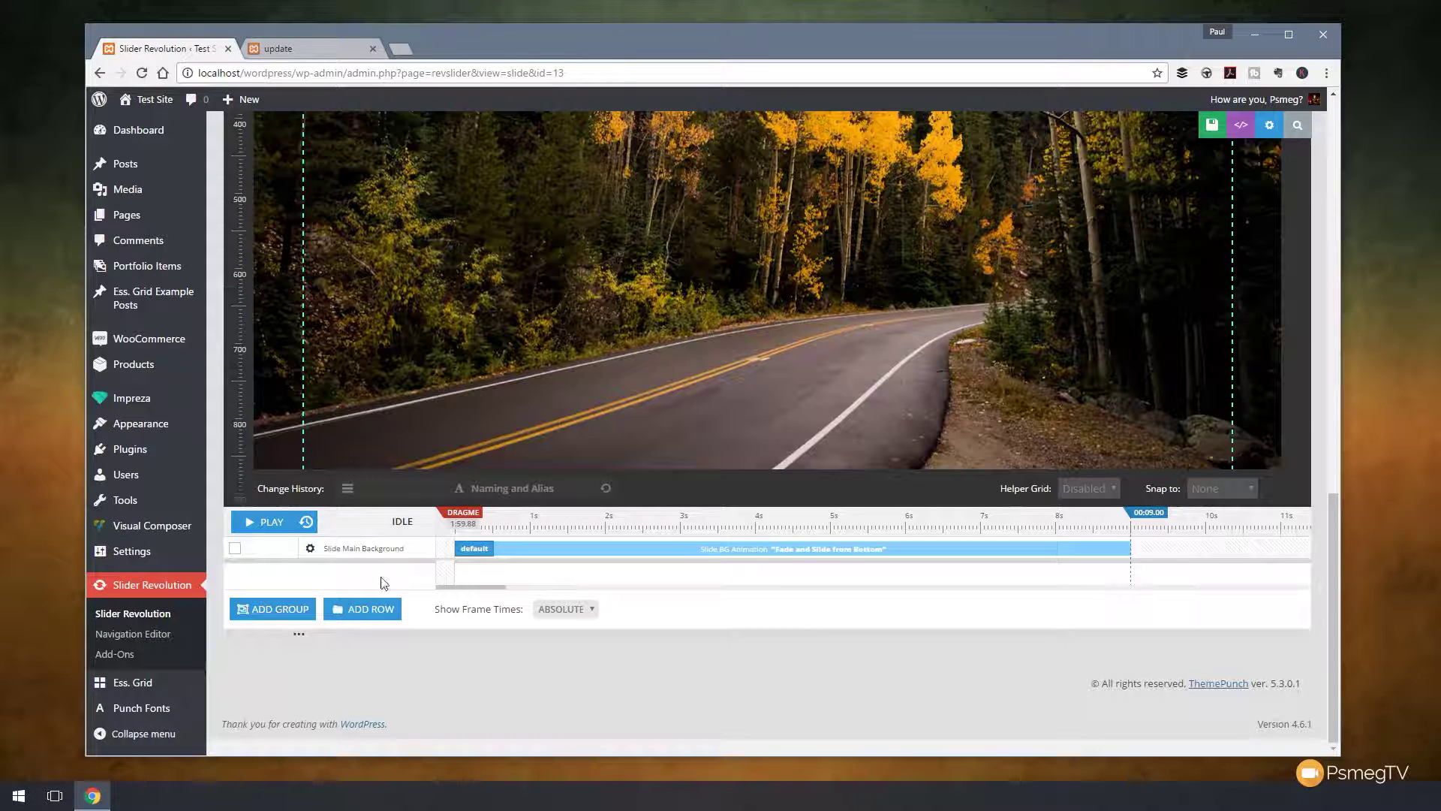
pyautogui.click(356, 612)
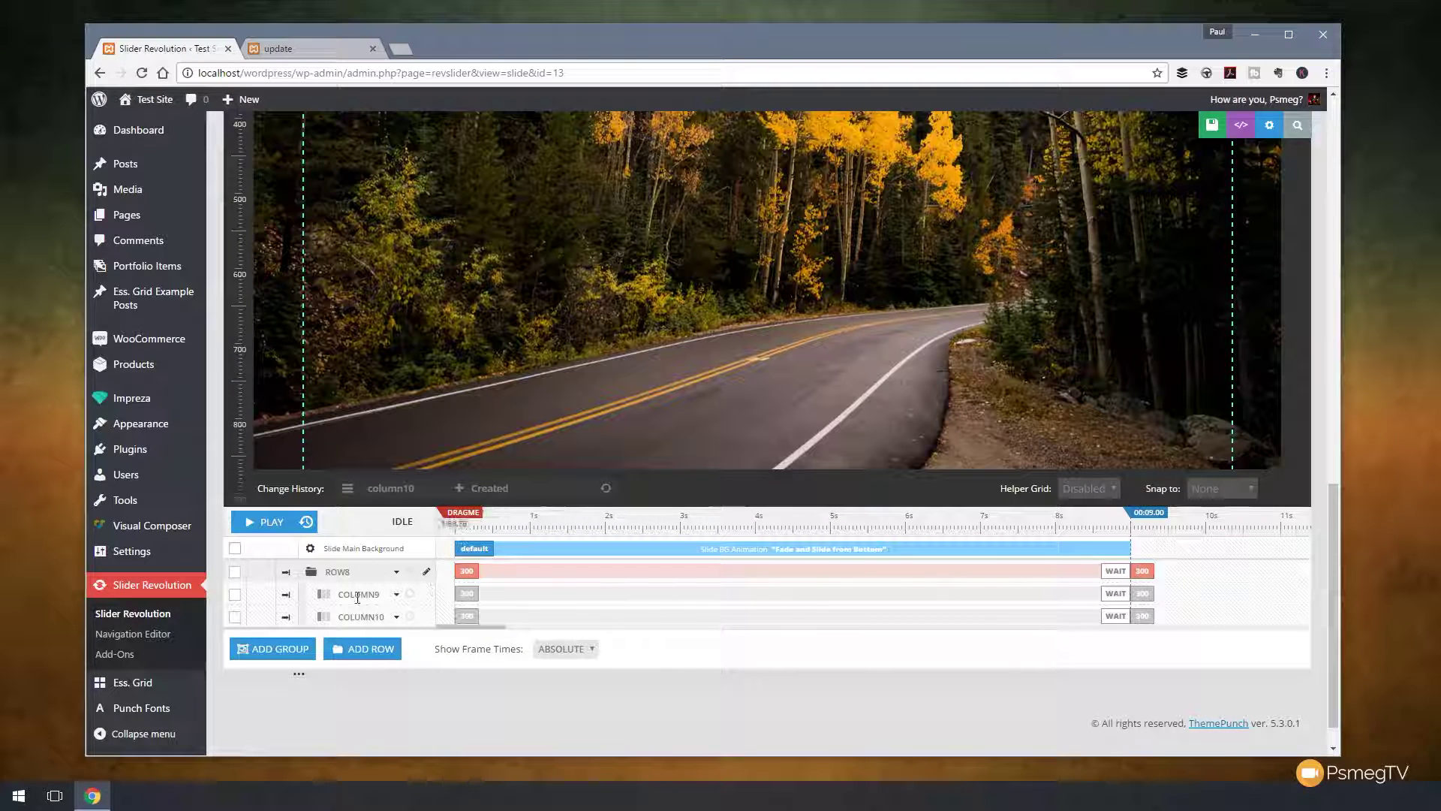
pyautogui.click(513, 571)
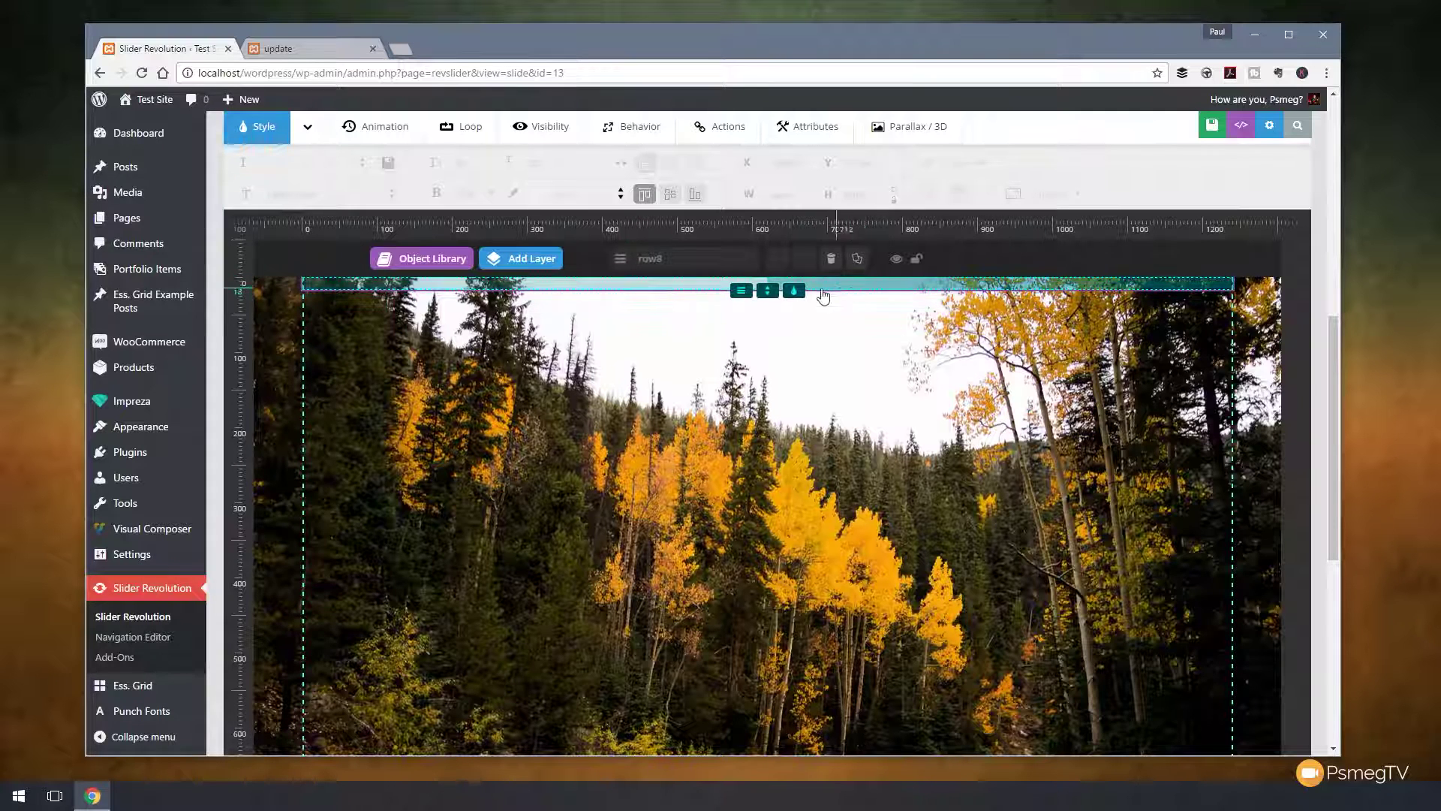
# Set the row's column layout to three equal columns (1/3 + 1/3 + 1/3) and apply it
pyautogui.click(741, 291)
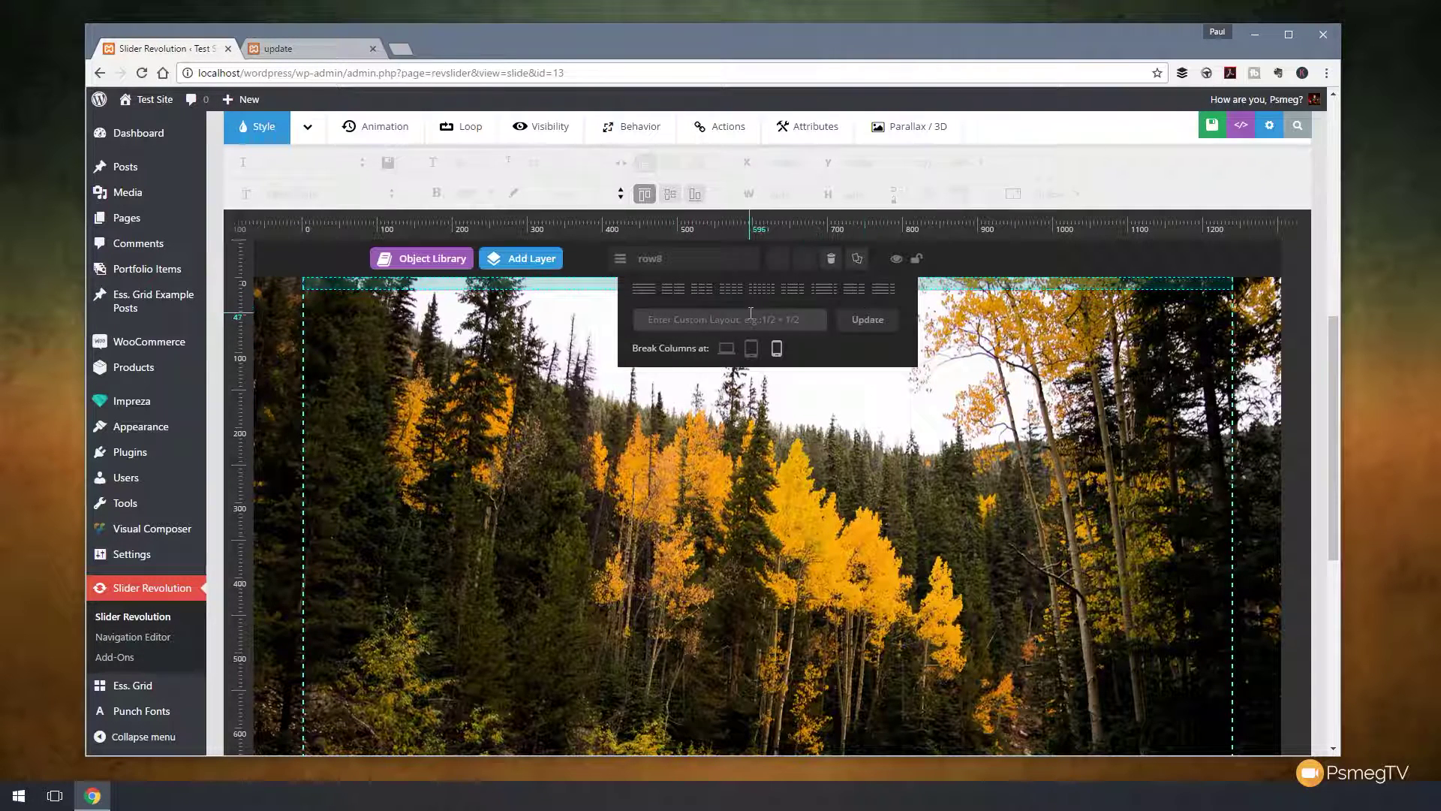
pyautogui.click(701, 295)
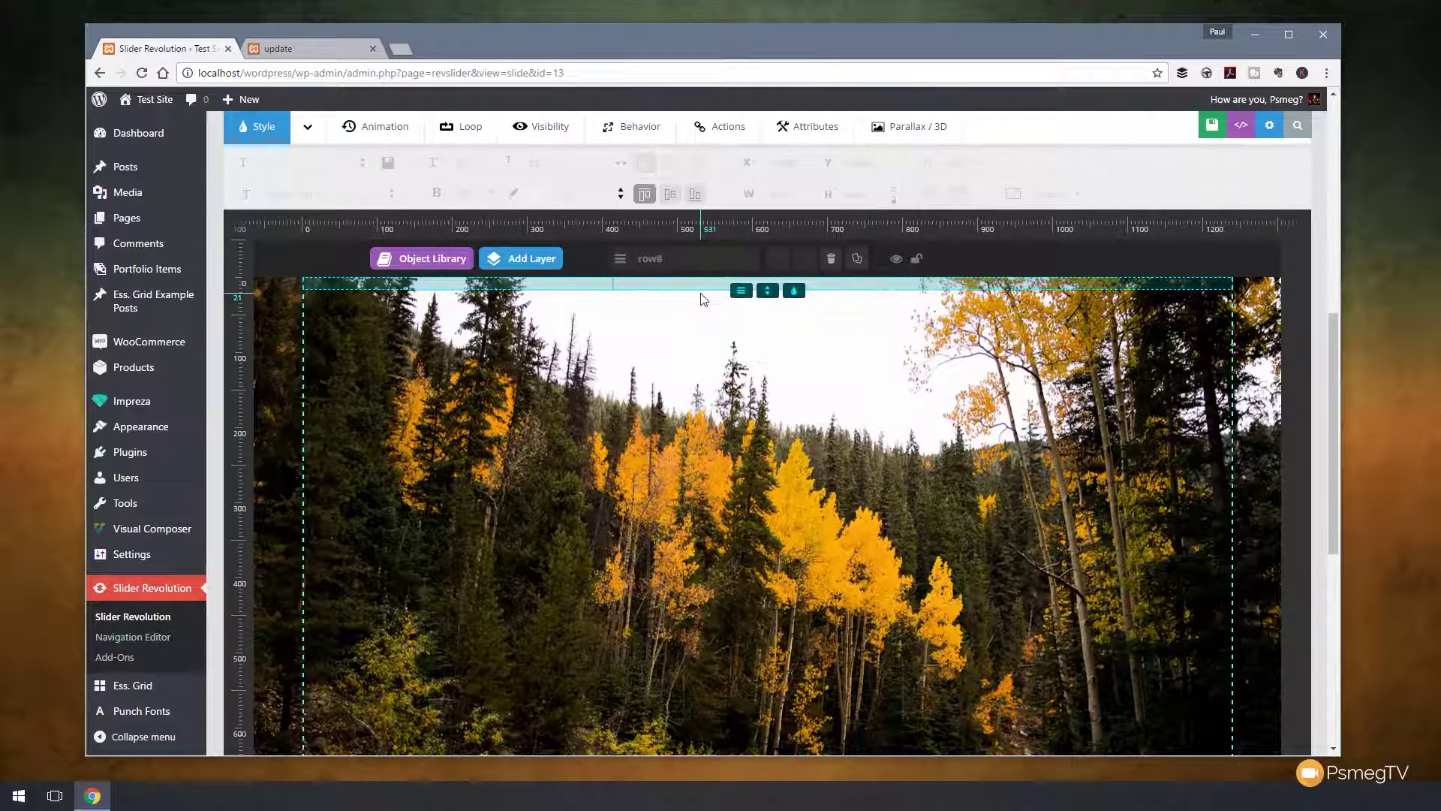
pyautogui.click(741, 290)
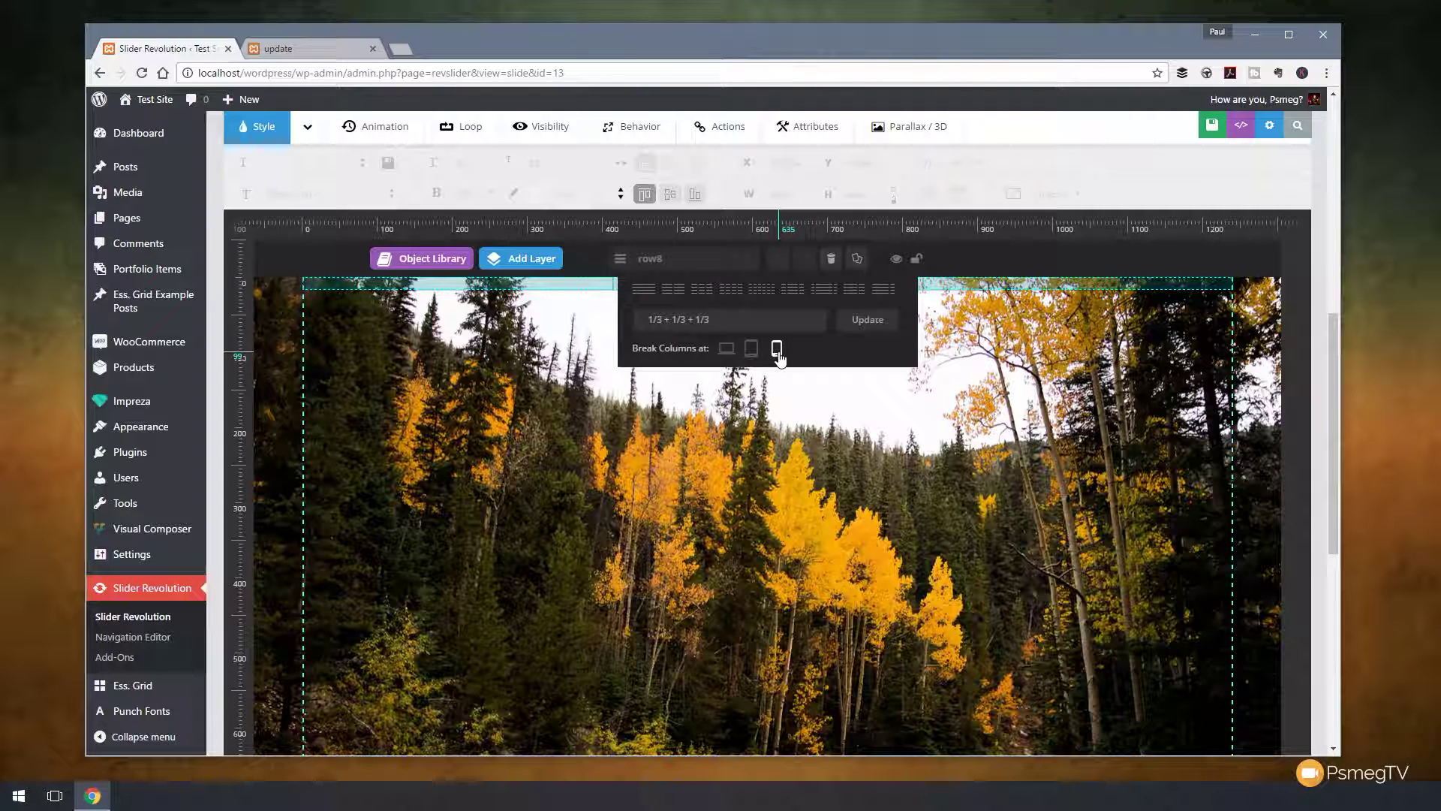
pyautogui.click(868, 321)
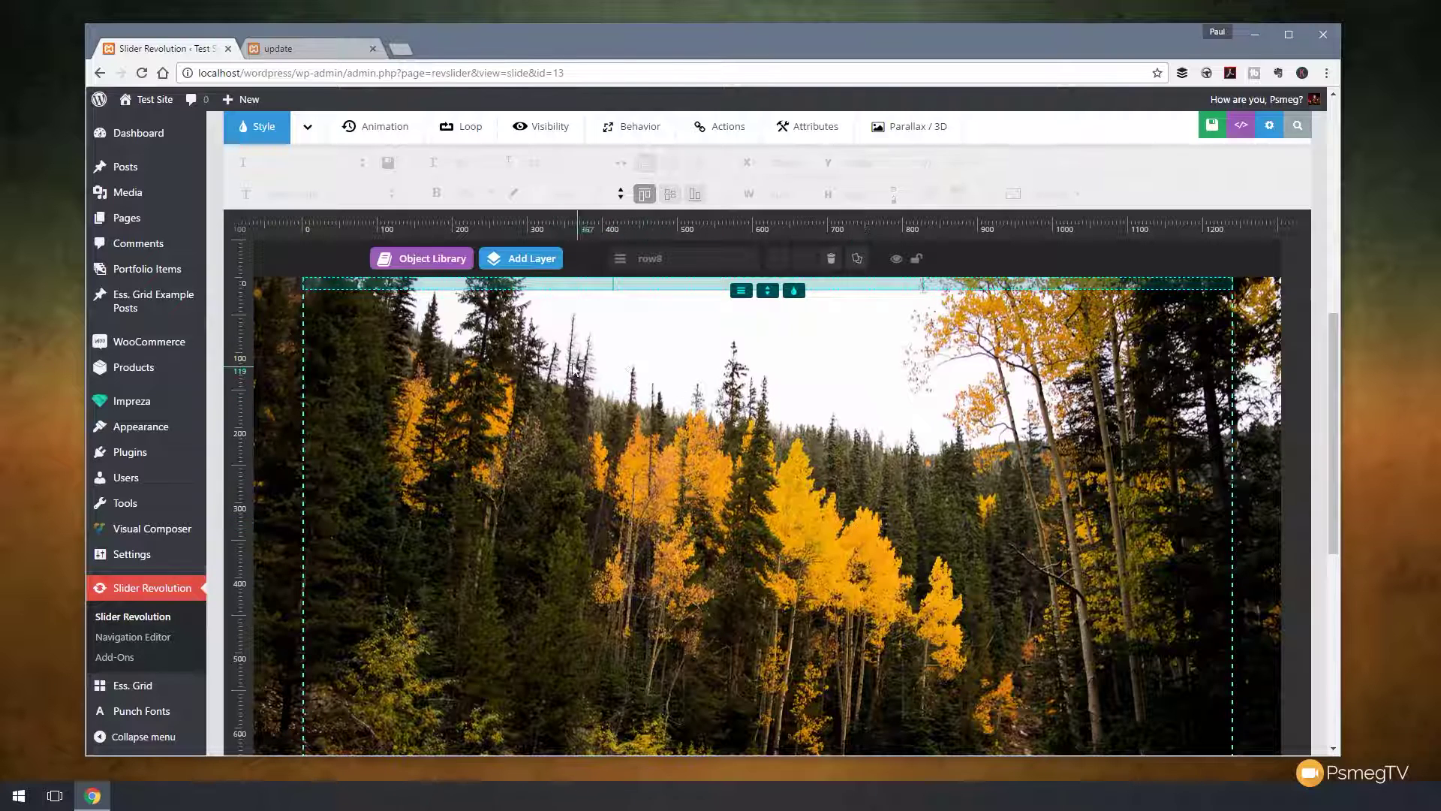
# Add a text layer containing the copied placeholder paragraph and place it in the row's first column
pyautogui.moveTo(533, 263)
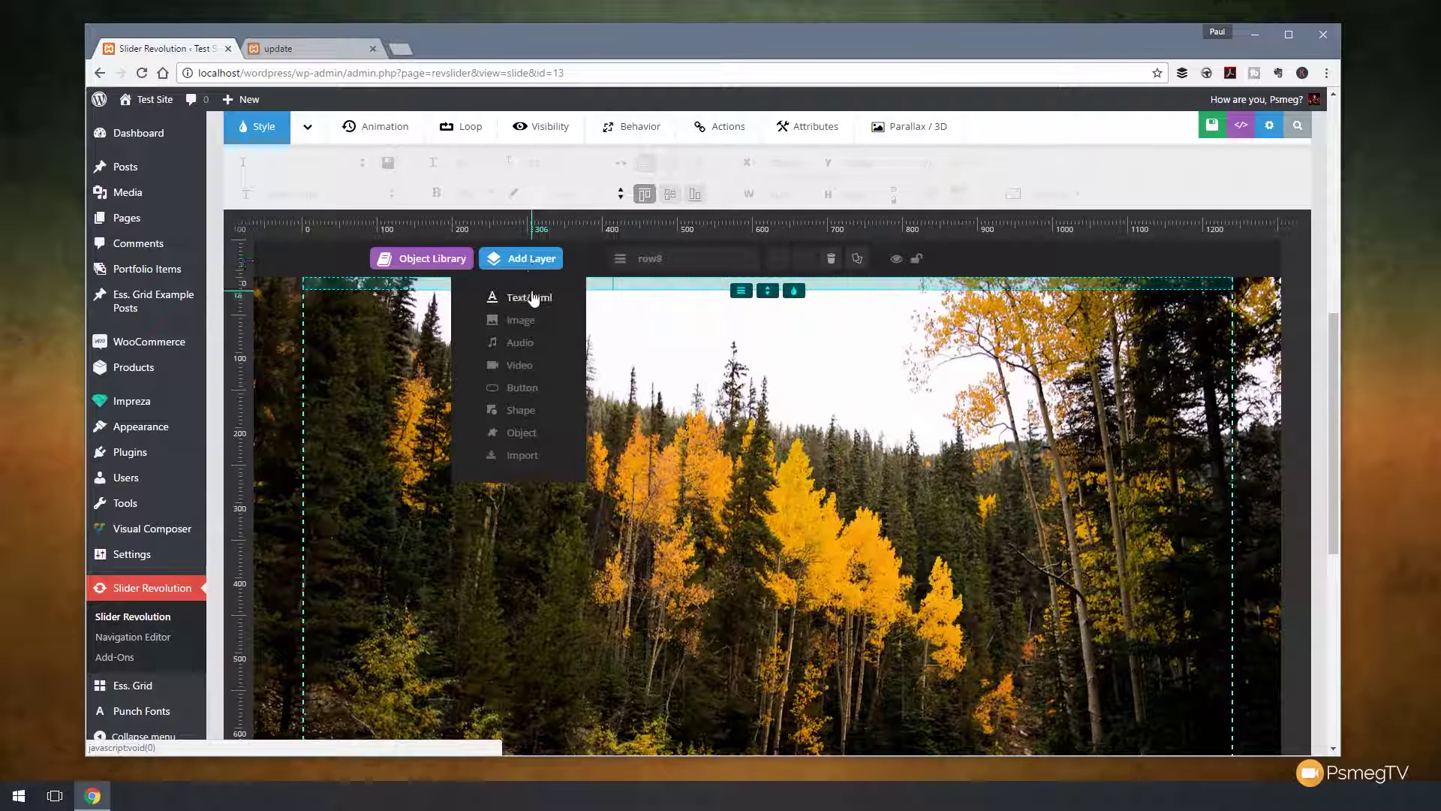
pyautogui.click(530, 297)
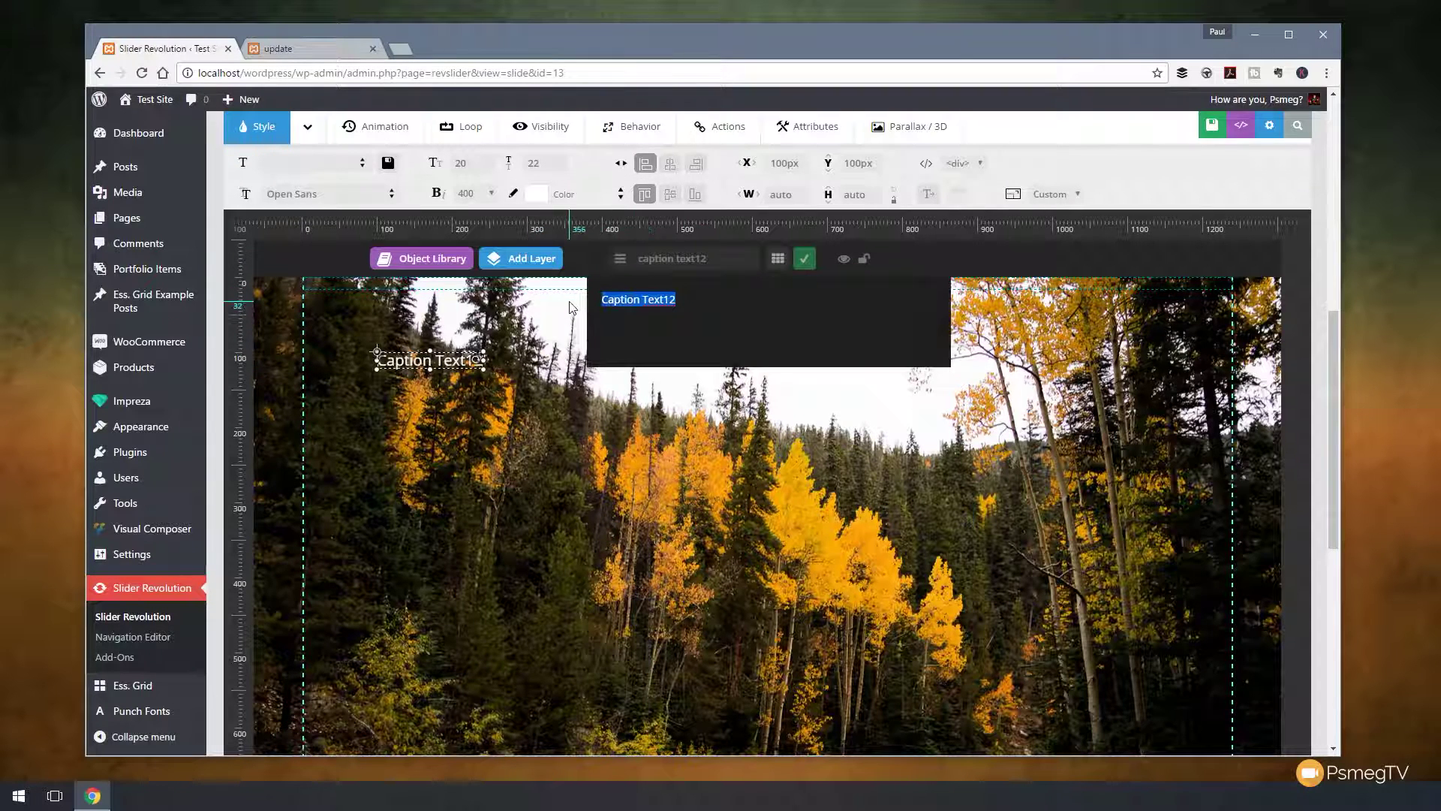
pyautogui.hotkey('ctrl', 'v')
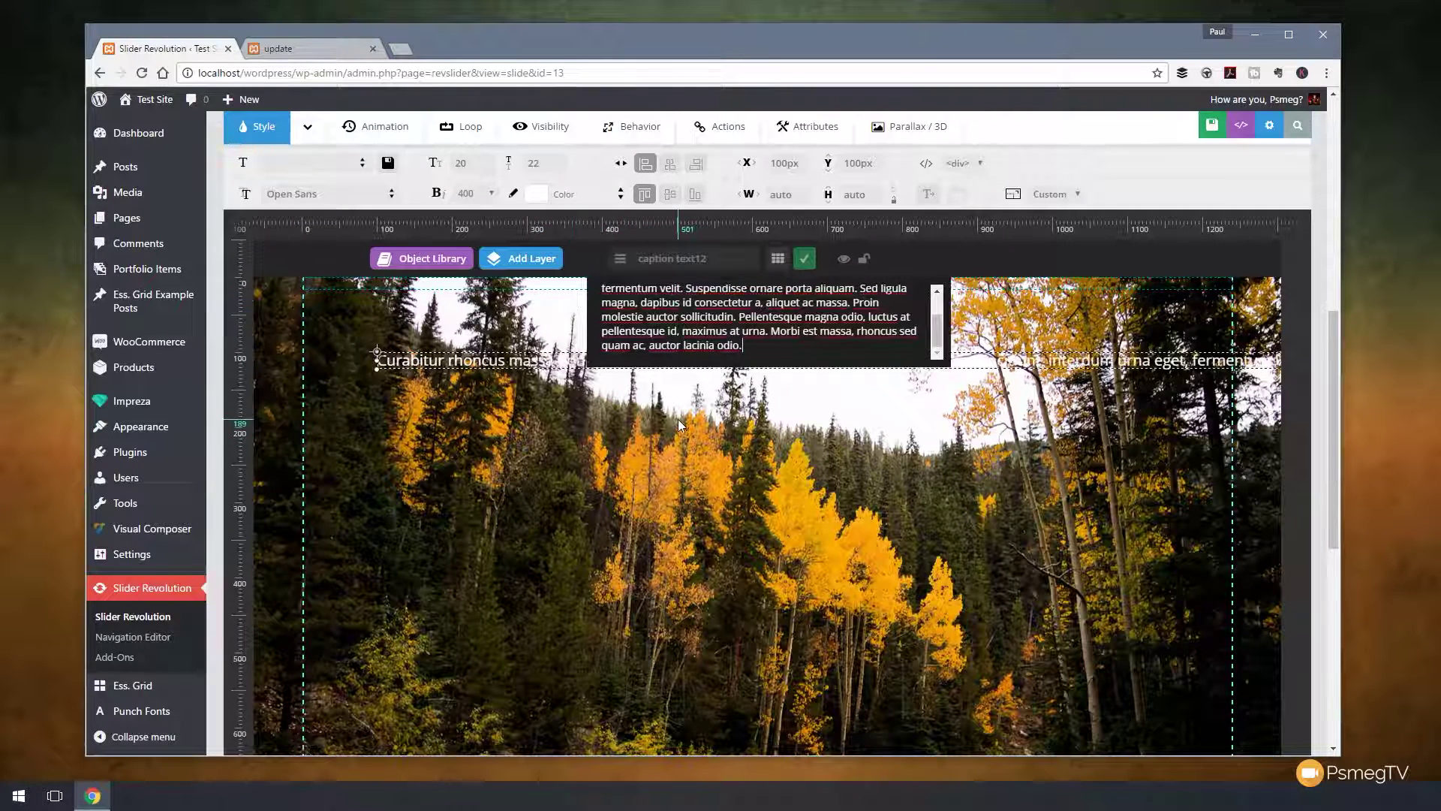
pyautogui.click(803, 258)
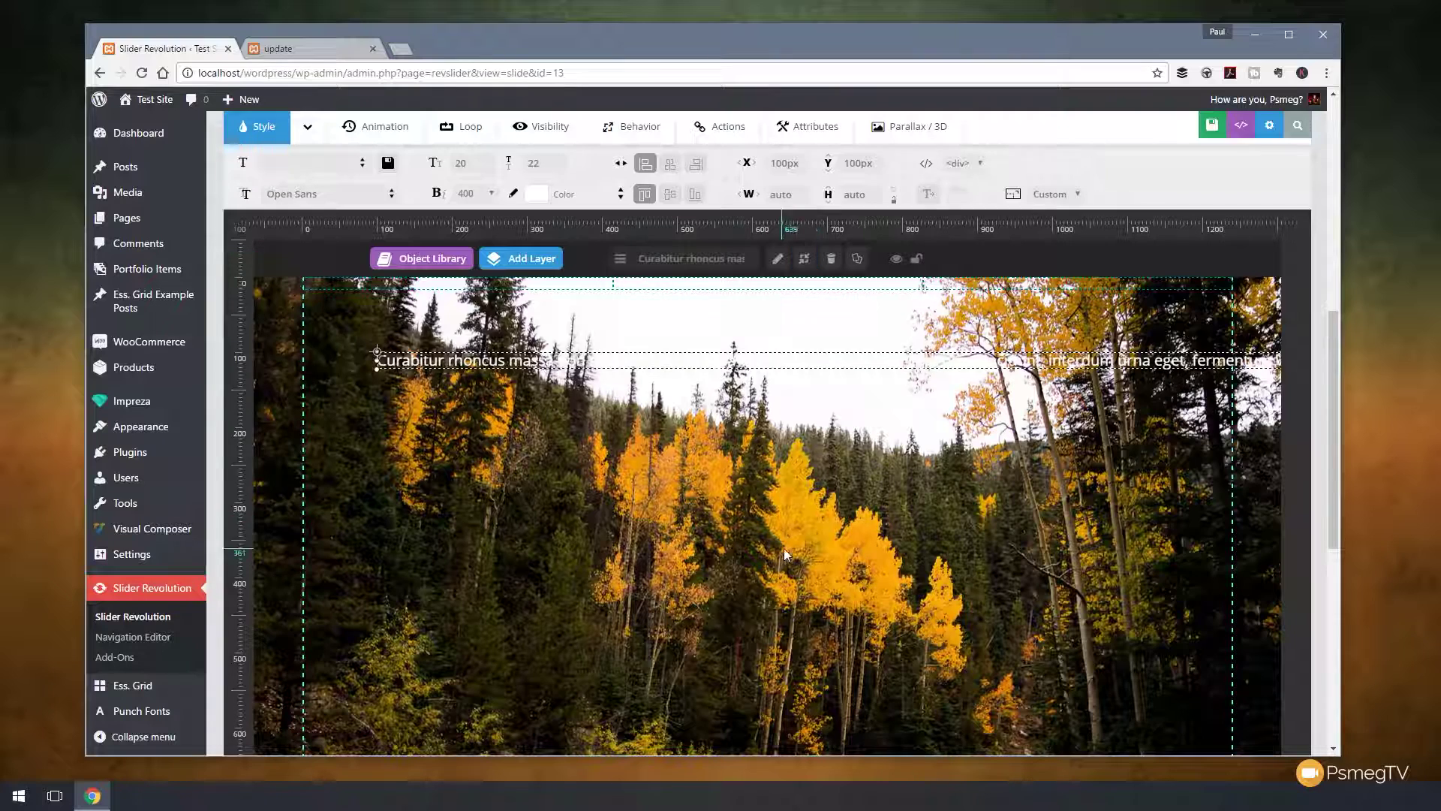
pyautogui.scroll(2, 696, 458)
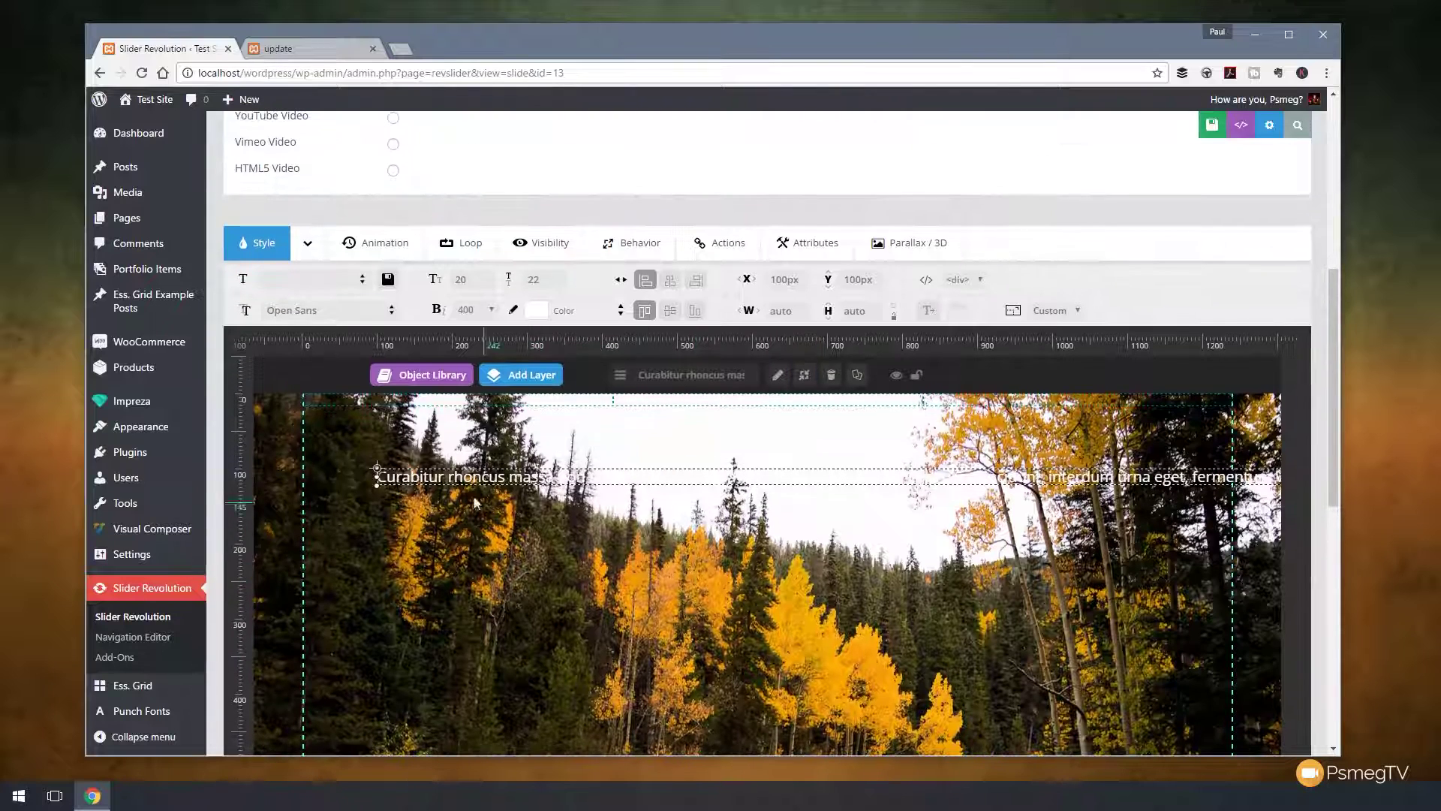
pyautogui.moveTo(418, 478); pyautogui.dragTo(371, 403)
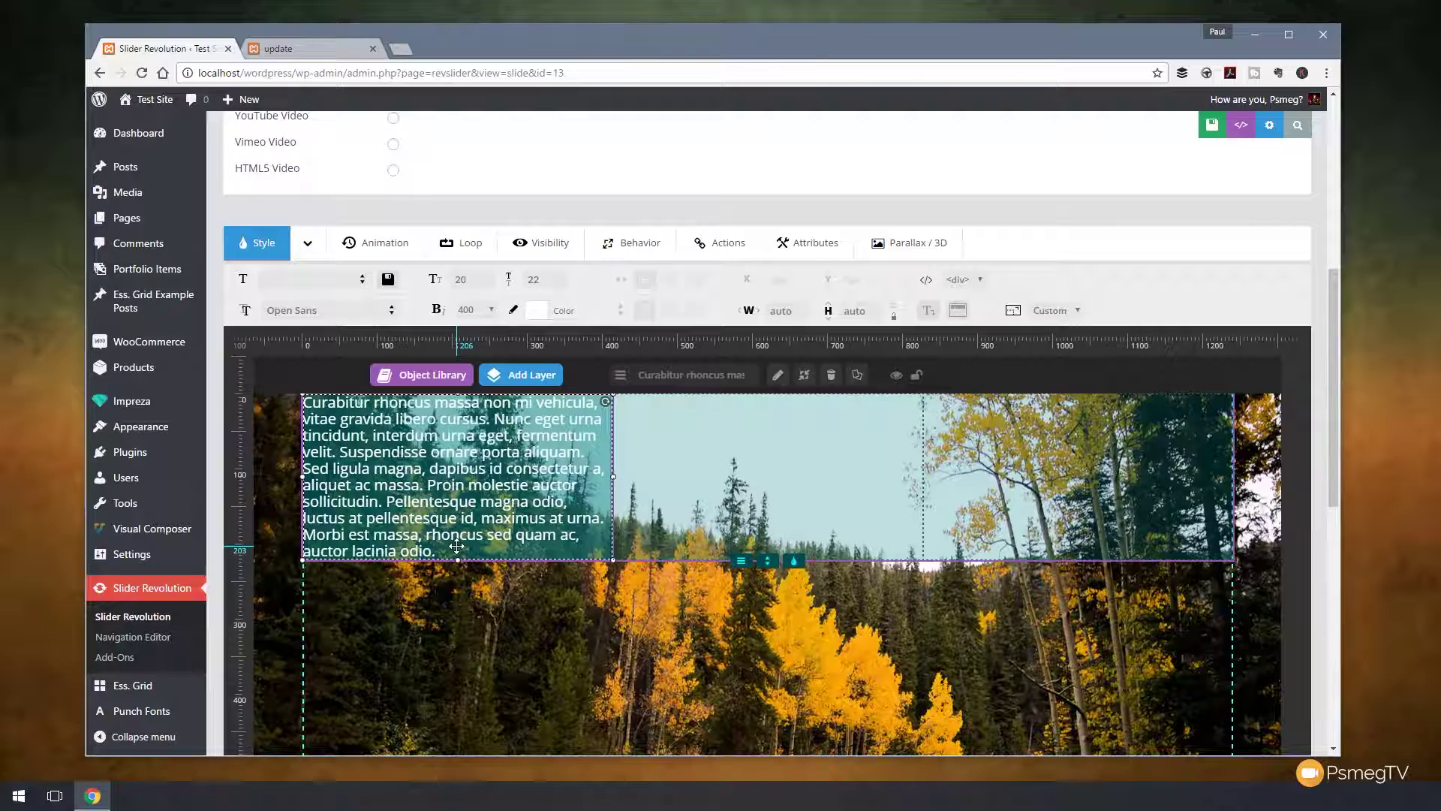
# Set the first column's text to the Raleway font at a size of 14 px
pyautogui.click(366, 308)
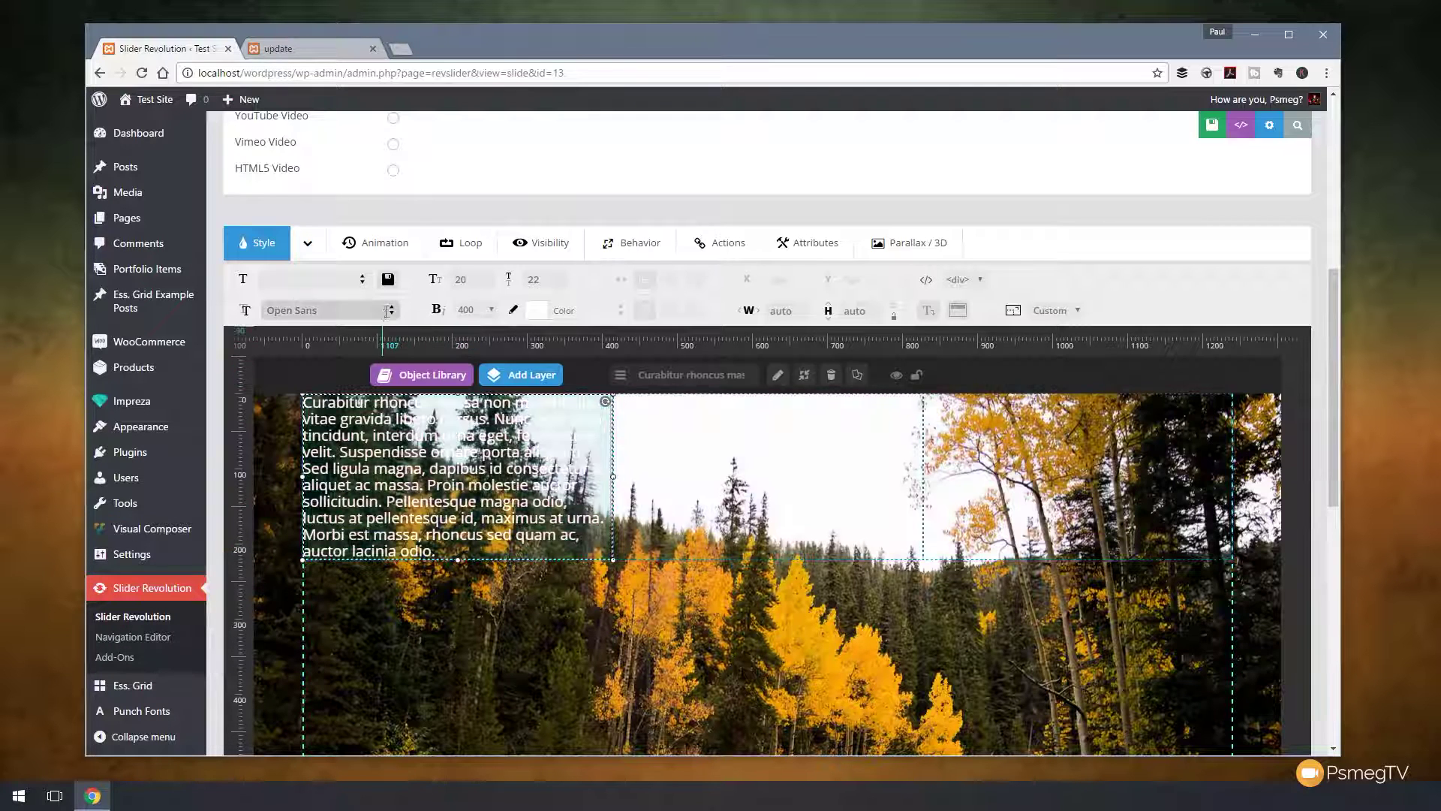
pyautogui.write('rale')
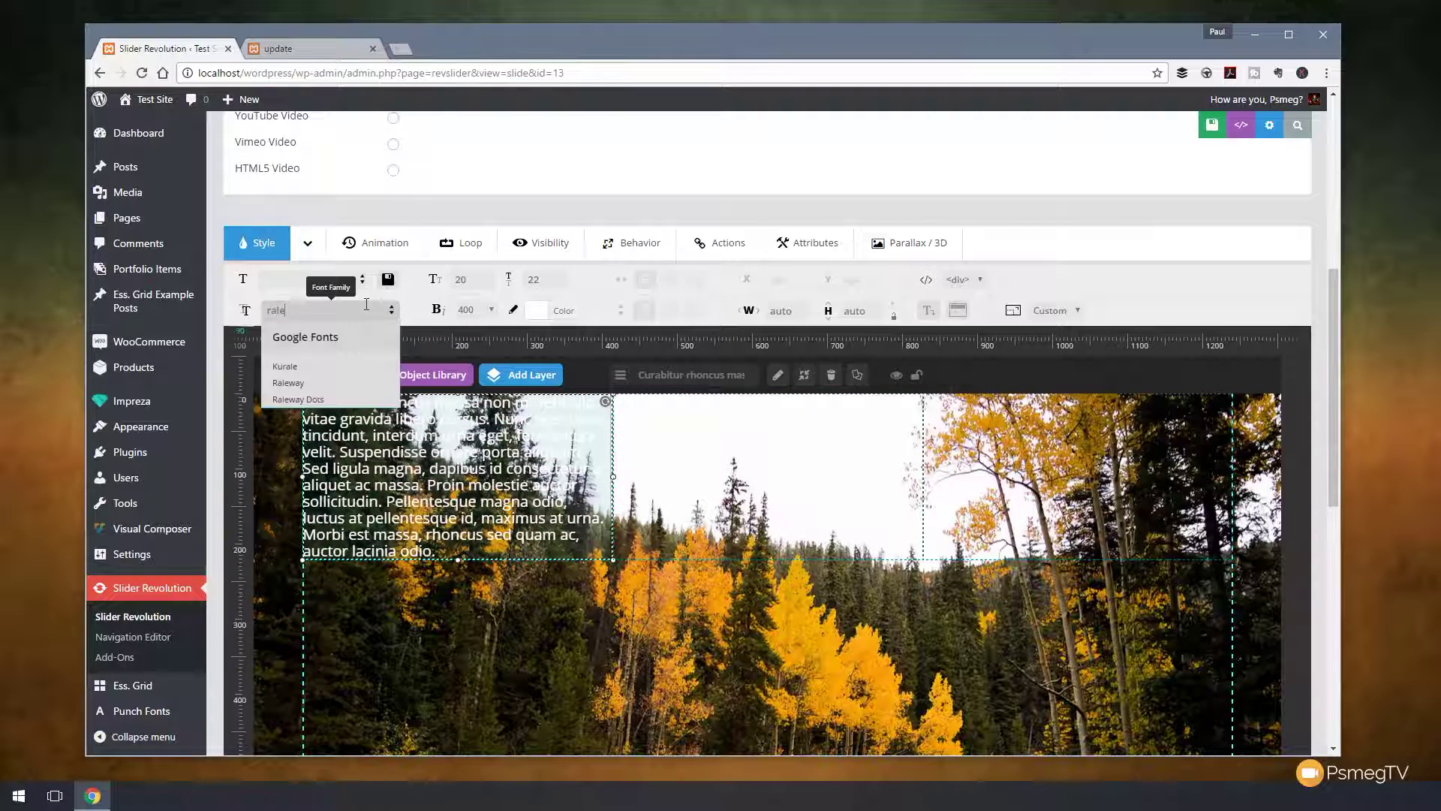
pyautogui.click(295, 380)
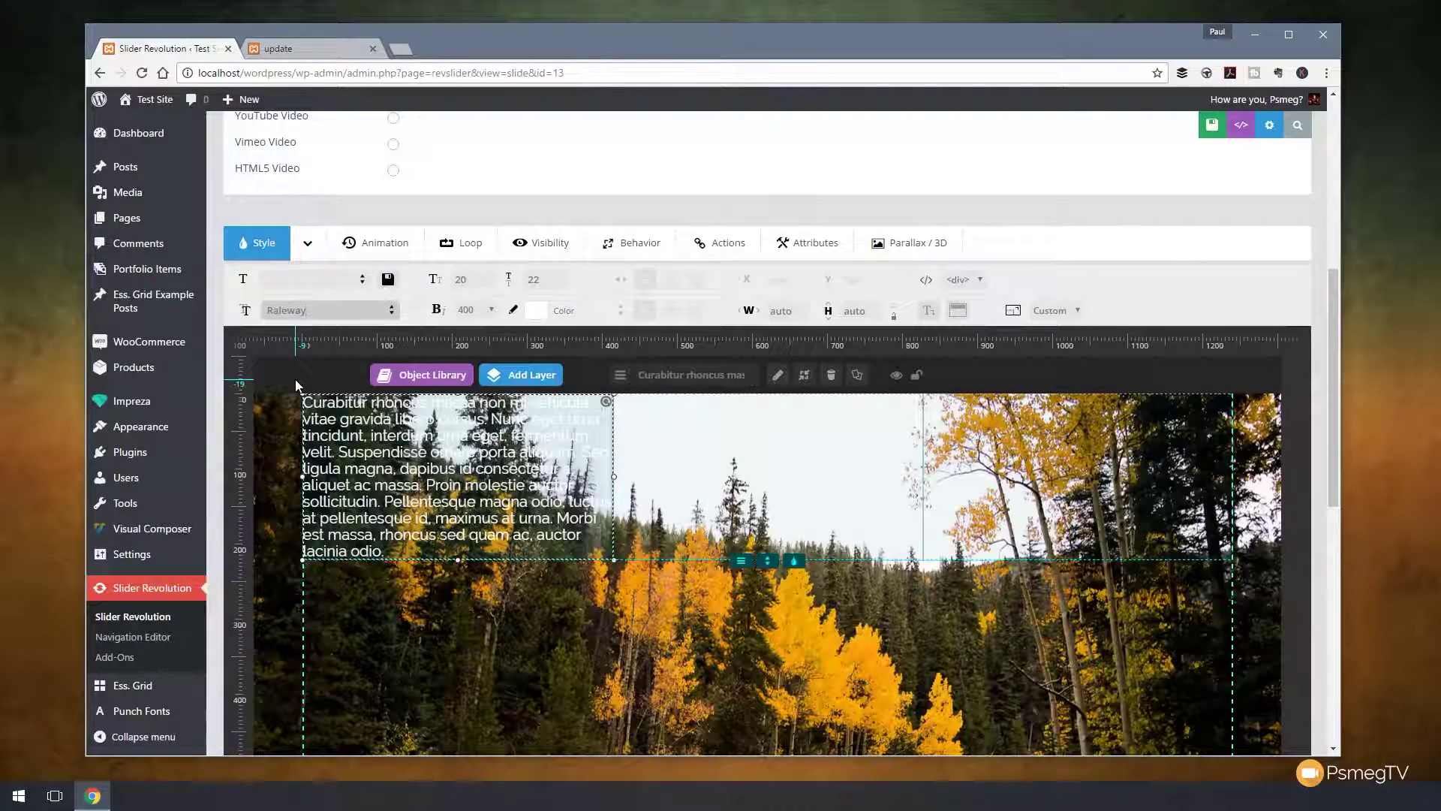
pyautogui.click(461, 279)
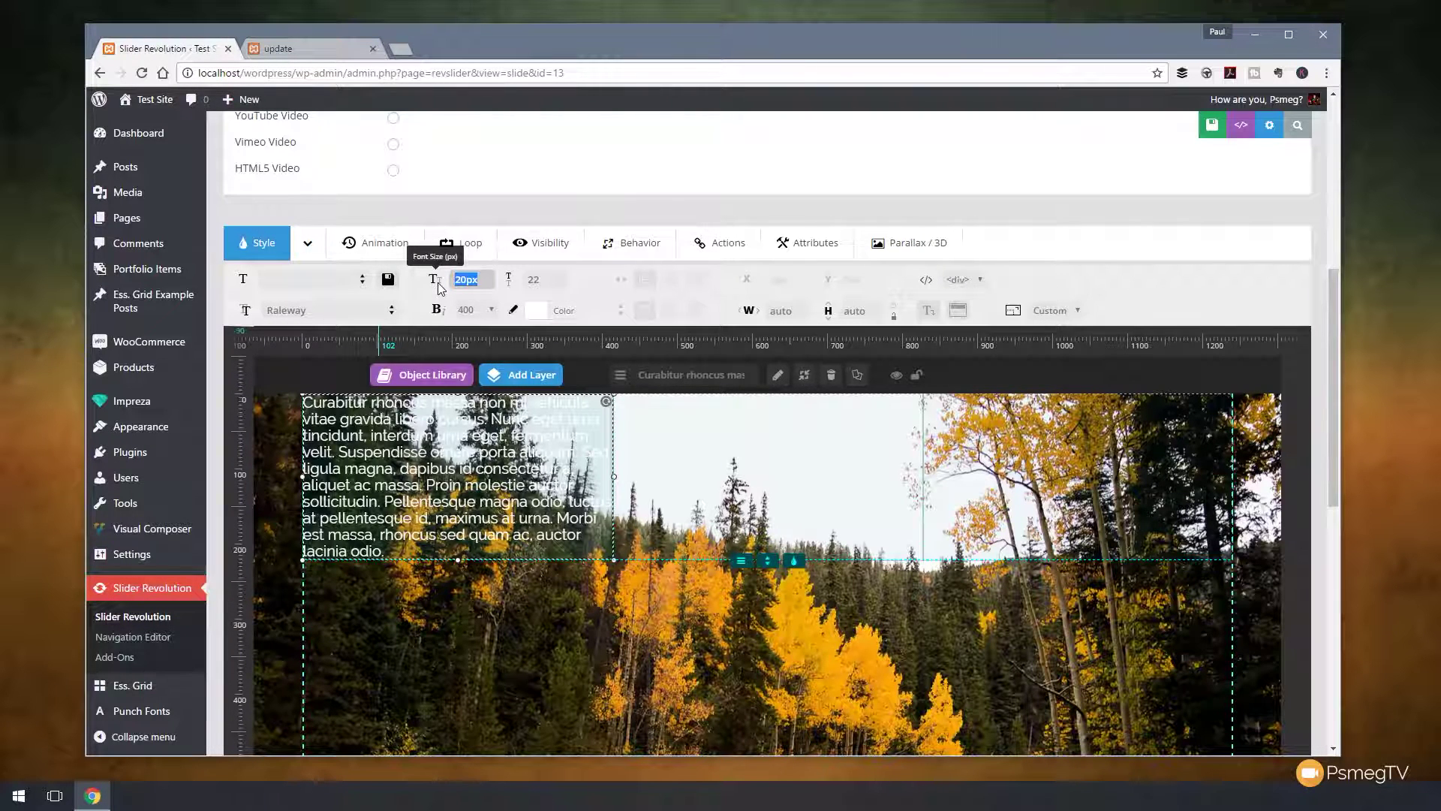
pyautogui.write('14')
pyautogui.click(544, 279)
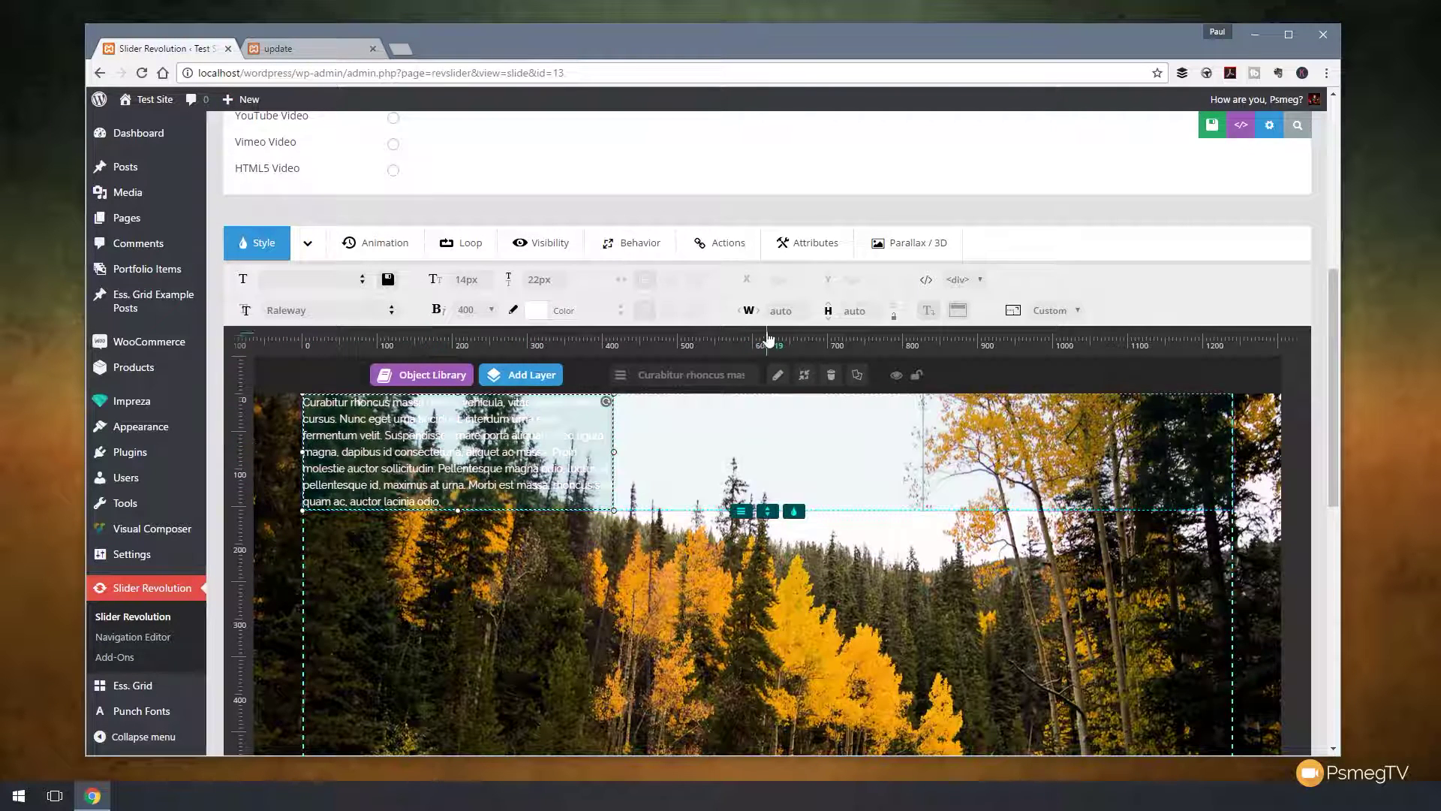
pyautogui.click(778, 312)
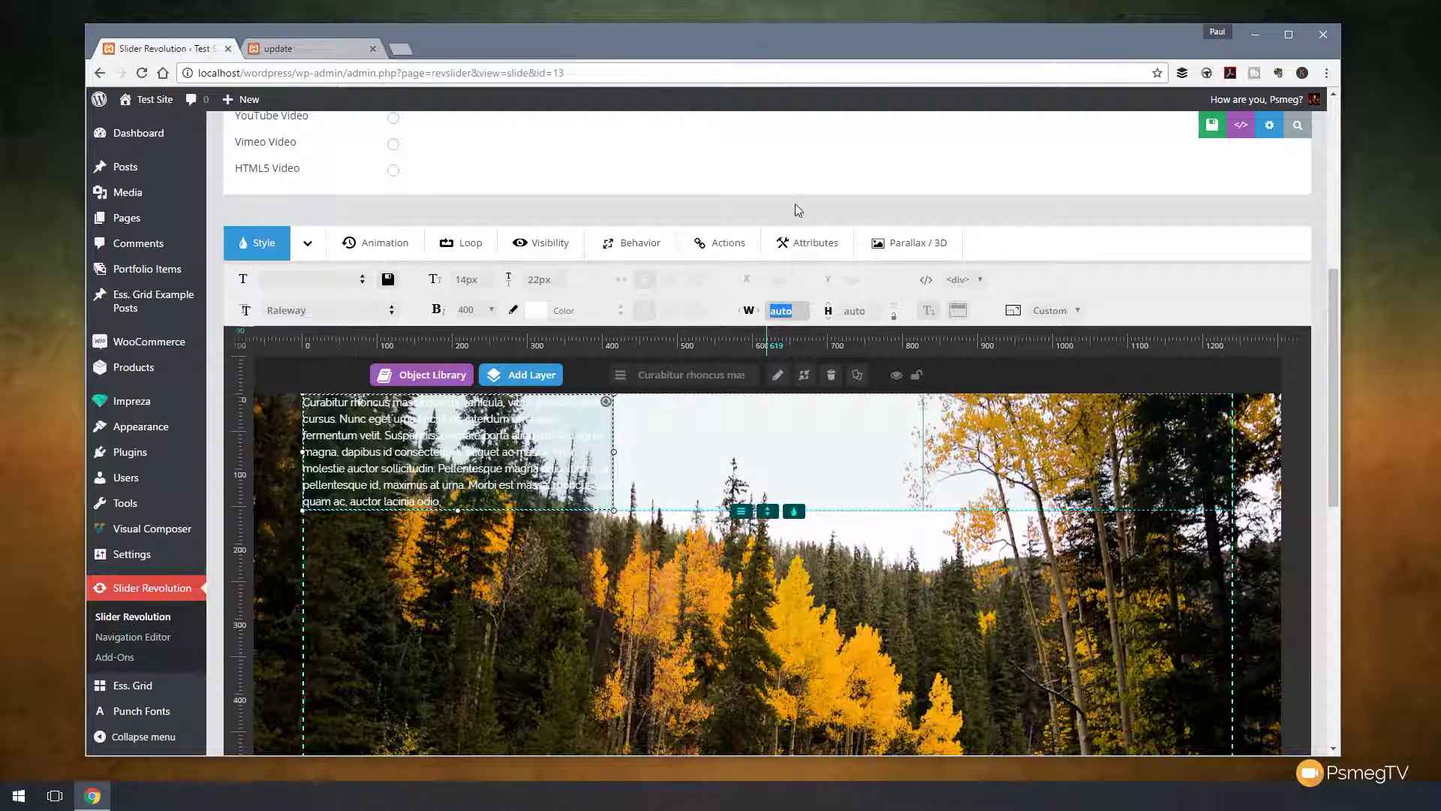
# Duplicate the text layer twice and place the copies in the row's second and third columns
pyautogui.click(347, 456)
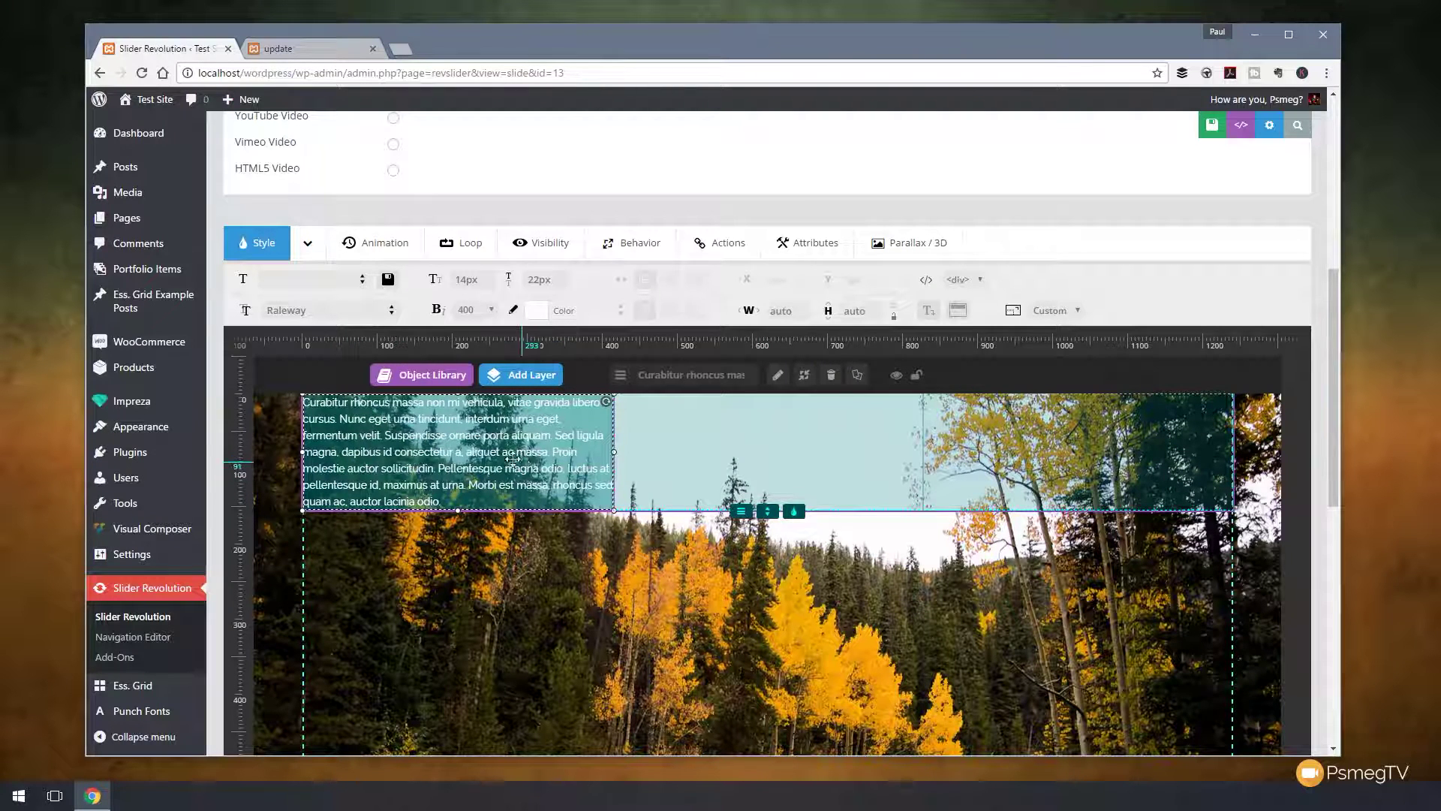
pyautogui.click(857, 376)
pyautogui.click(858, 376)
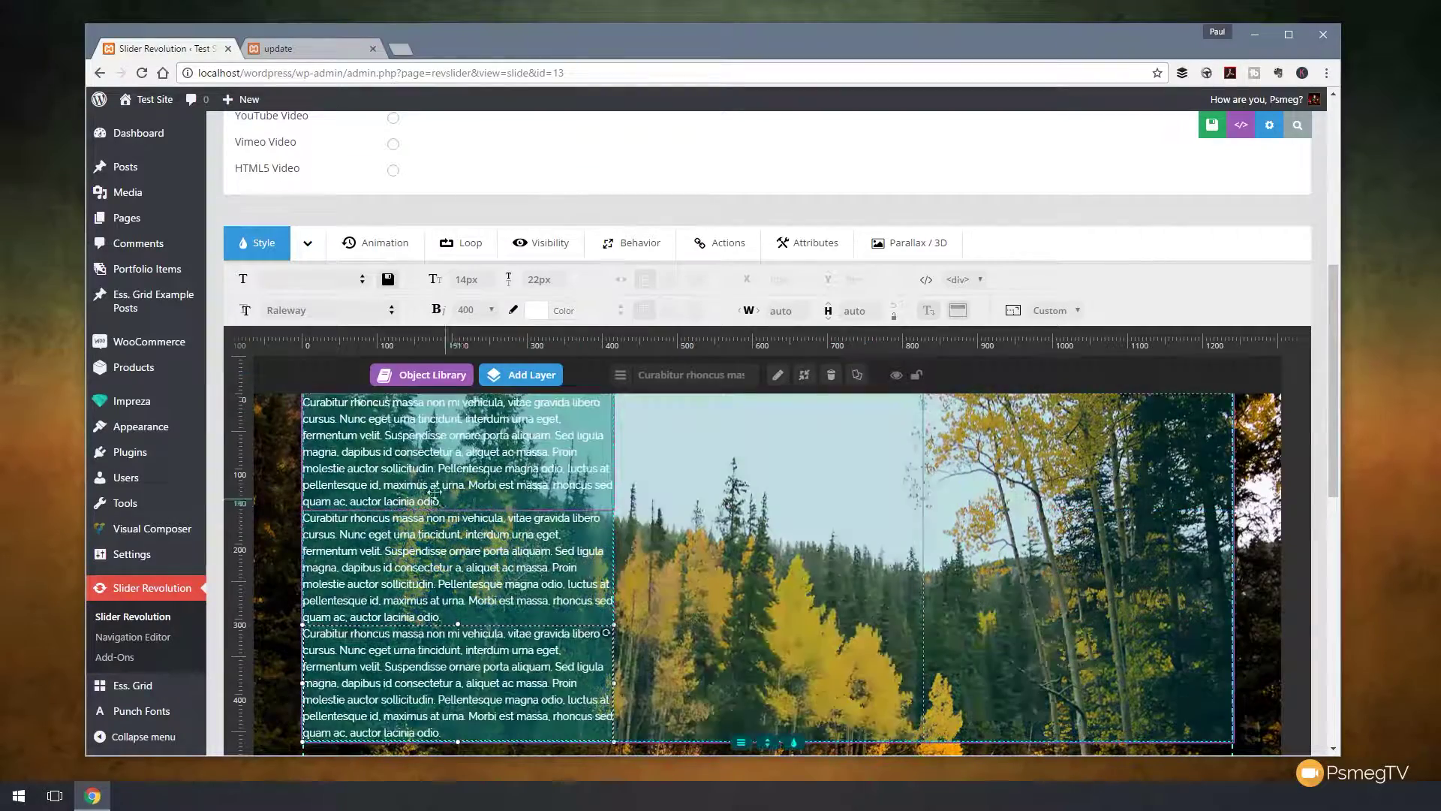
pyautogui.moveTo(501, 567); pyautogui.dragTo(1068, 478)
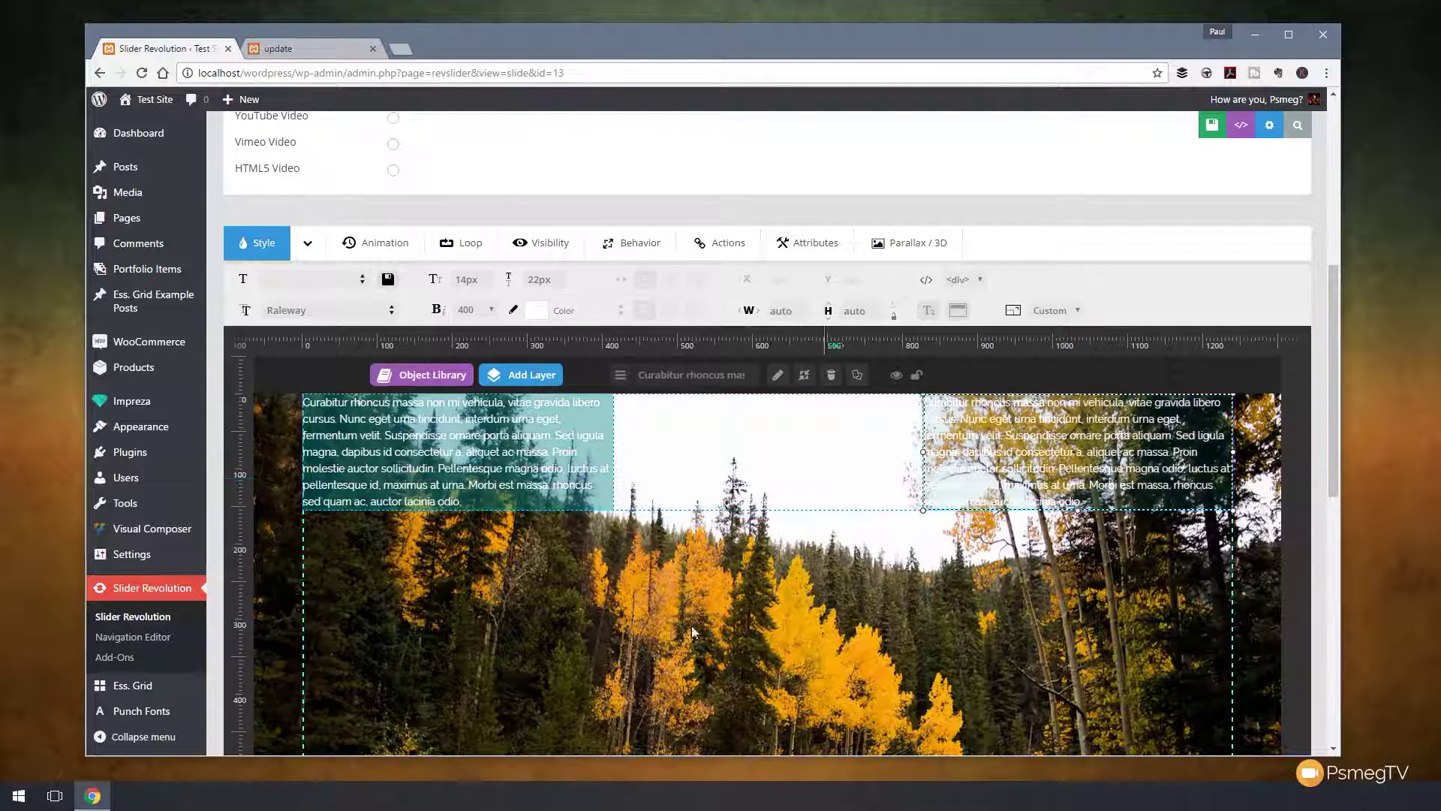
# Select the first column's text layer and show its advanced style settings
pyautogui.click(464, 469)
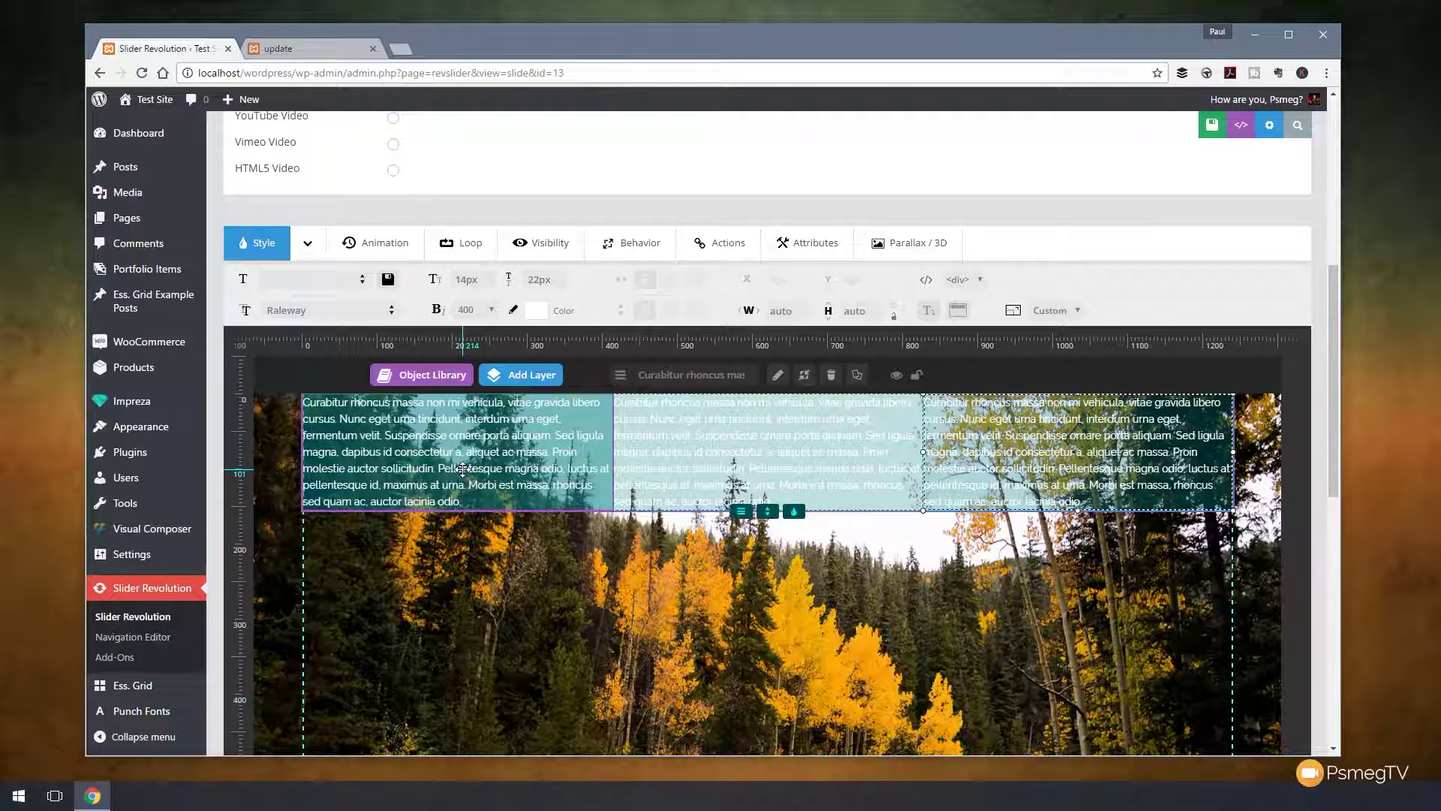
pyautogui.click(463, 470)
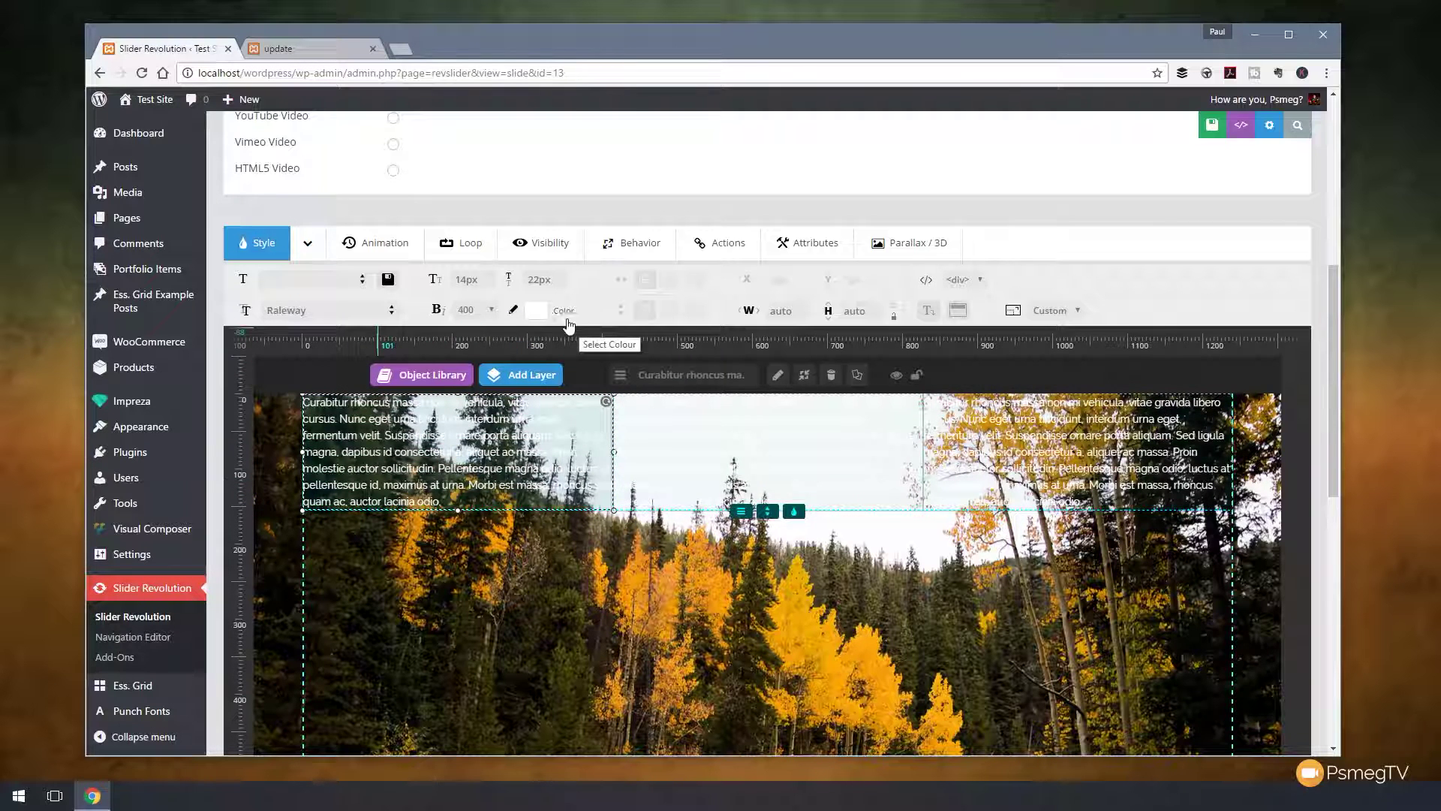
pyautogui.click(306, 244)
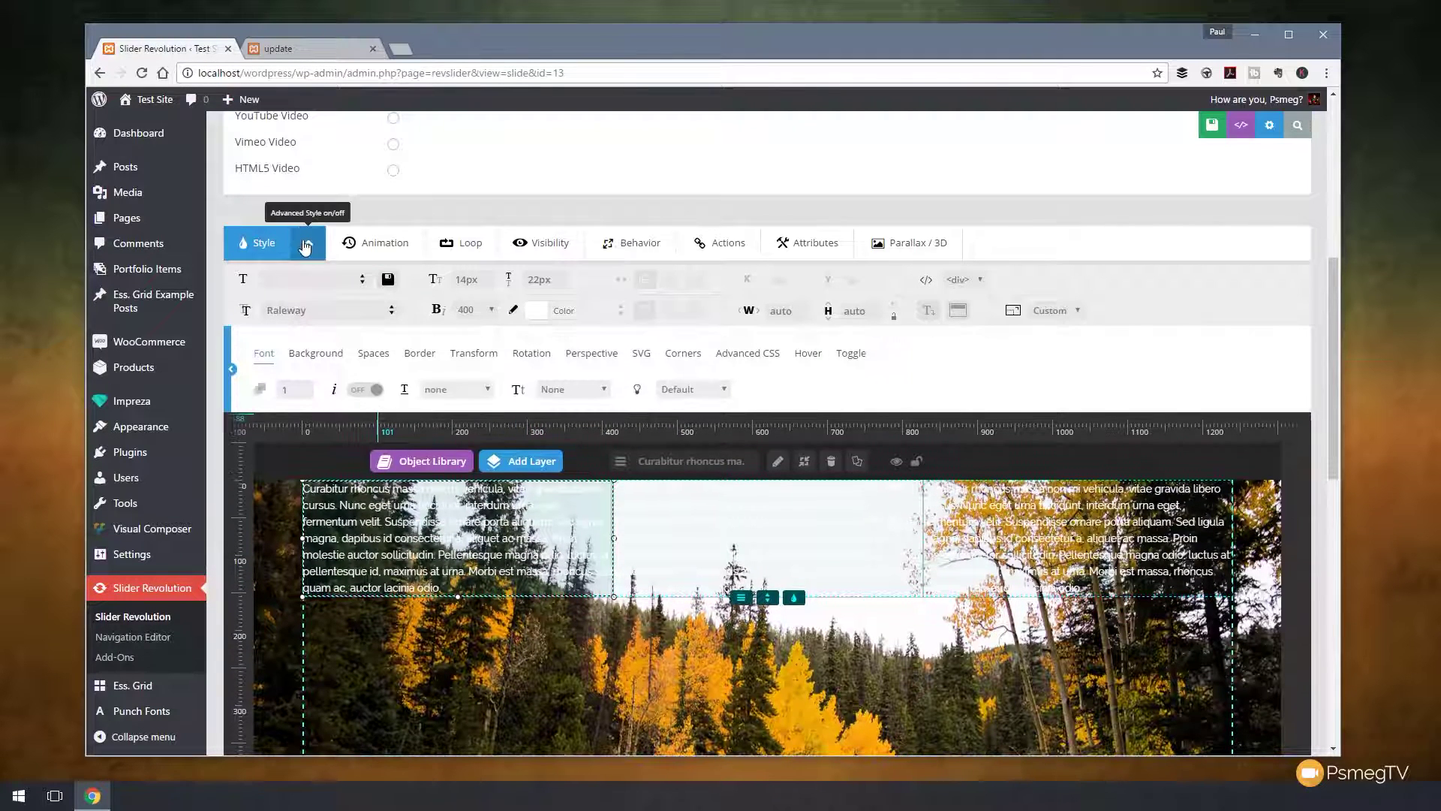
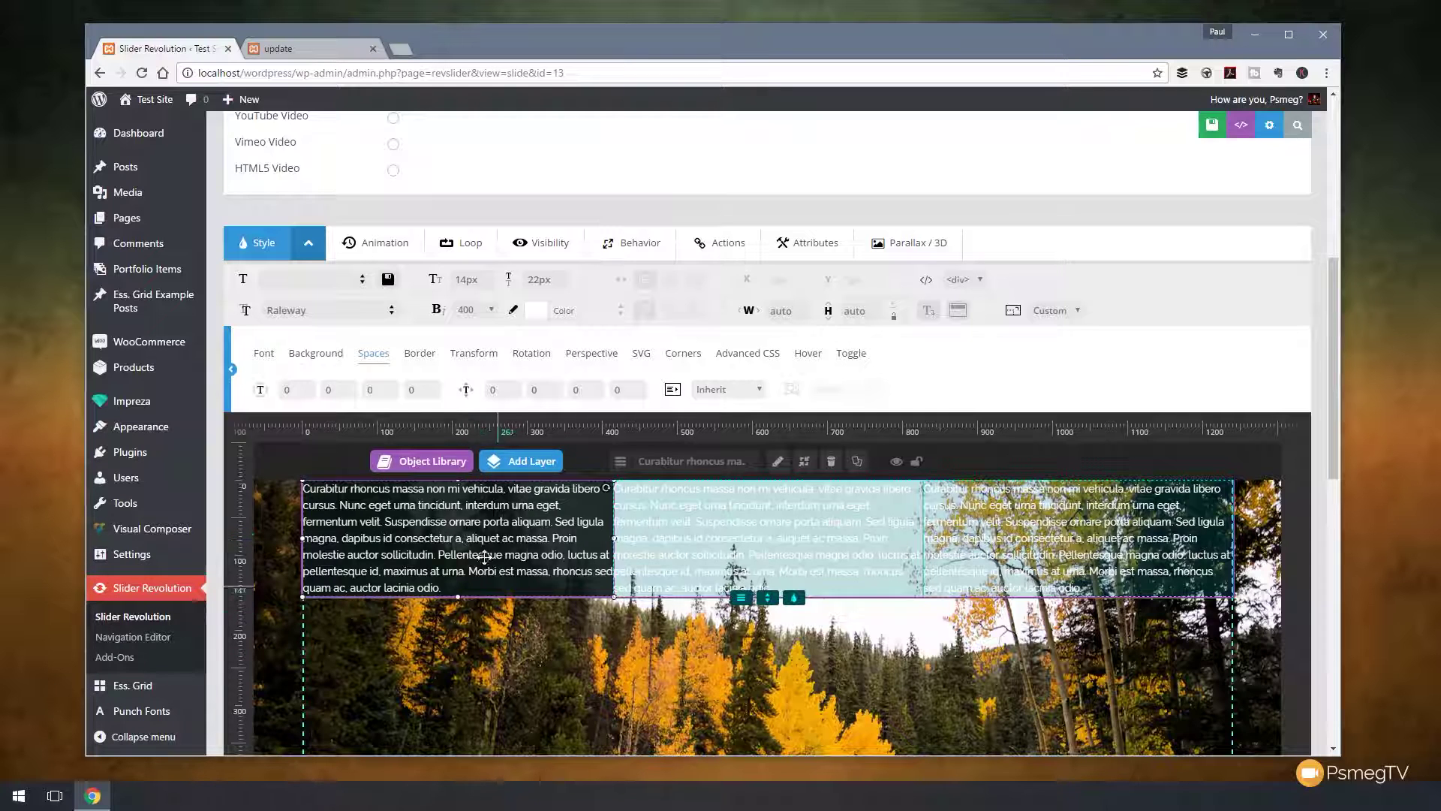
# Set the first column text layer's padding to 20 px on all four sides
pyautogui.click(289, 390)
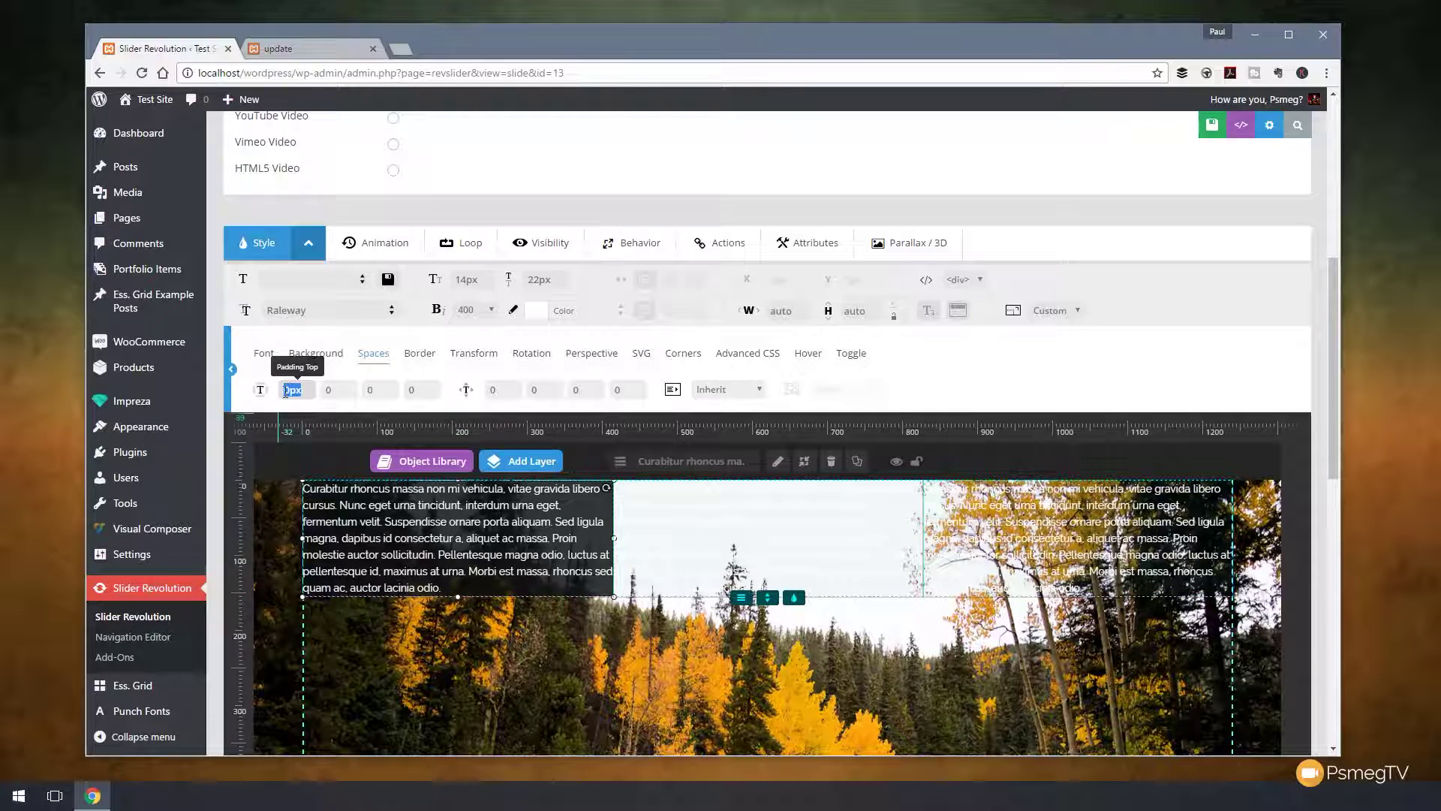
pyautogui.write('20')
pyautogui.press('Tab')
pyautogui.write('20')
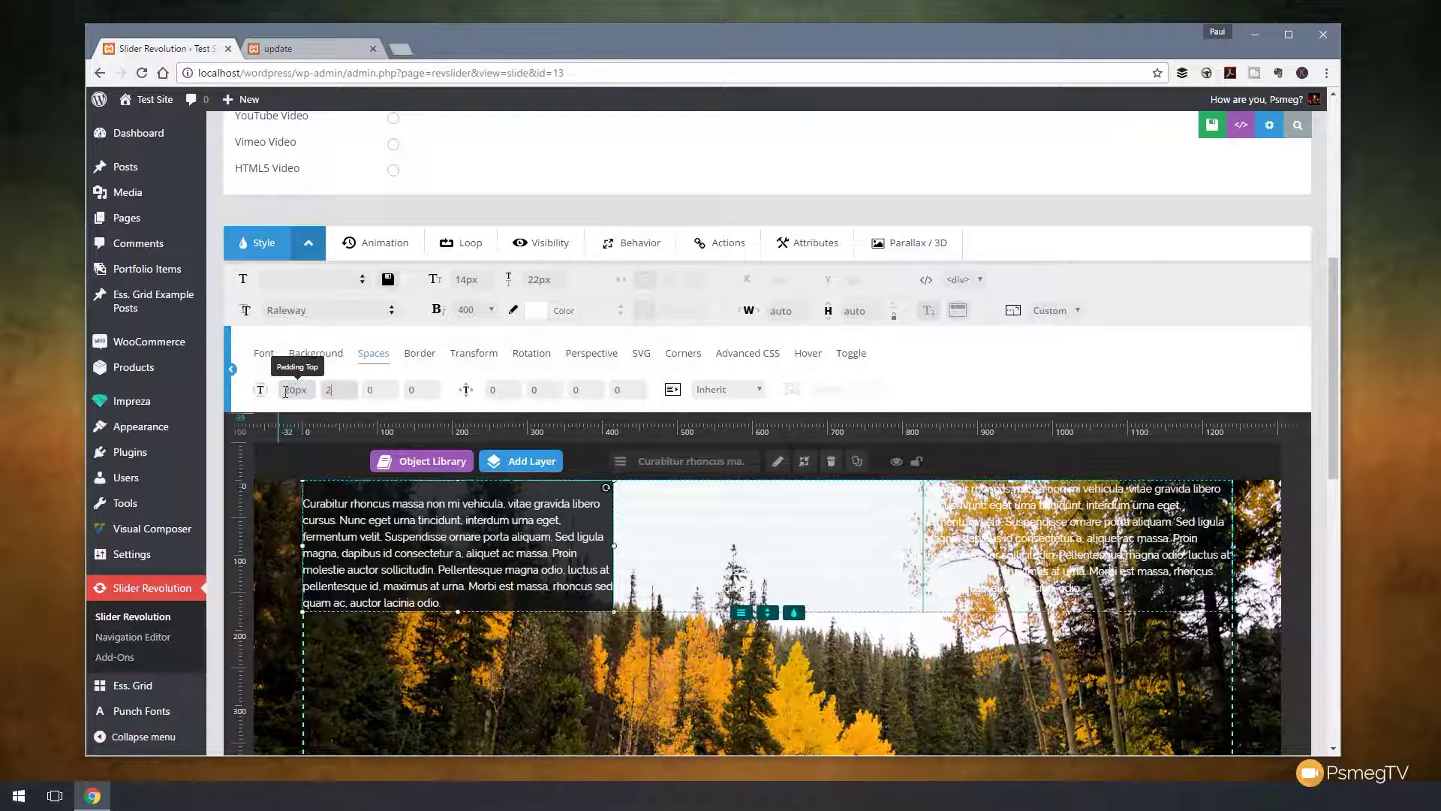
pyautogui.press('Tab')
pyautogui.write('20')
pyautogui.press('Tab')
pyautogui.write('20')
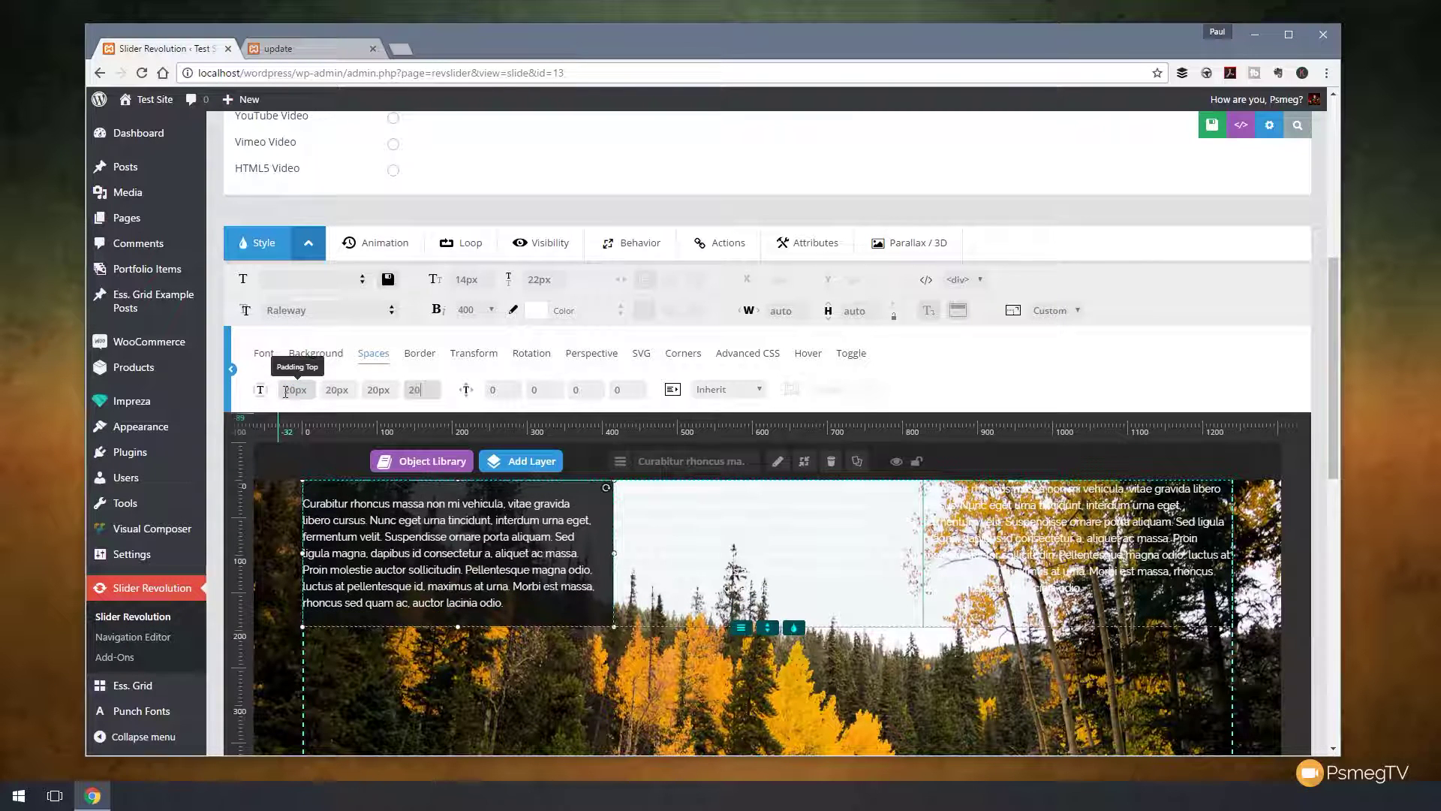
pyautogui.write('2')
pyautogui.press('BackSpace')
pyautogui.press('Return')
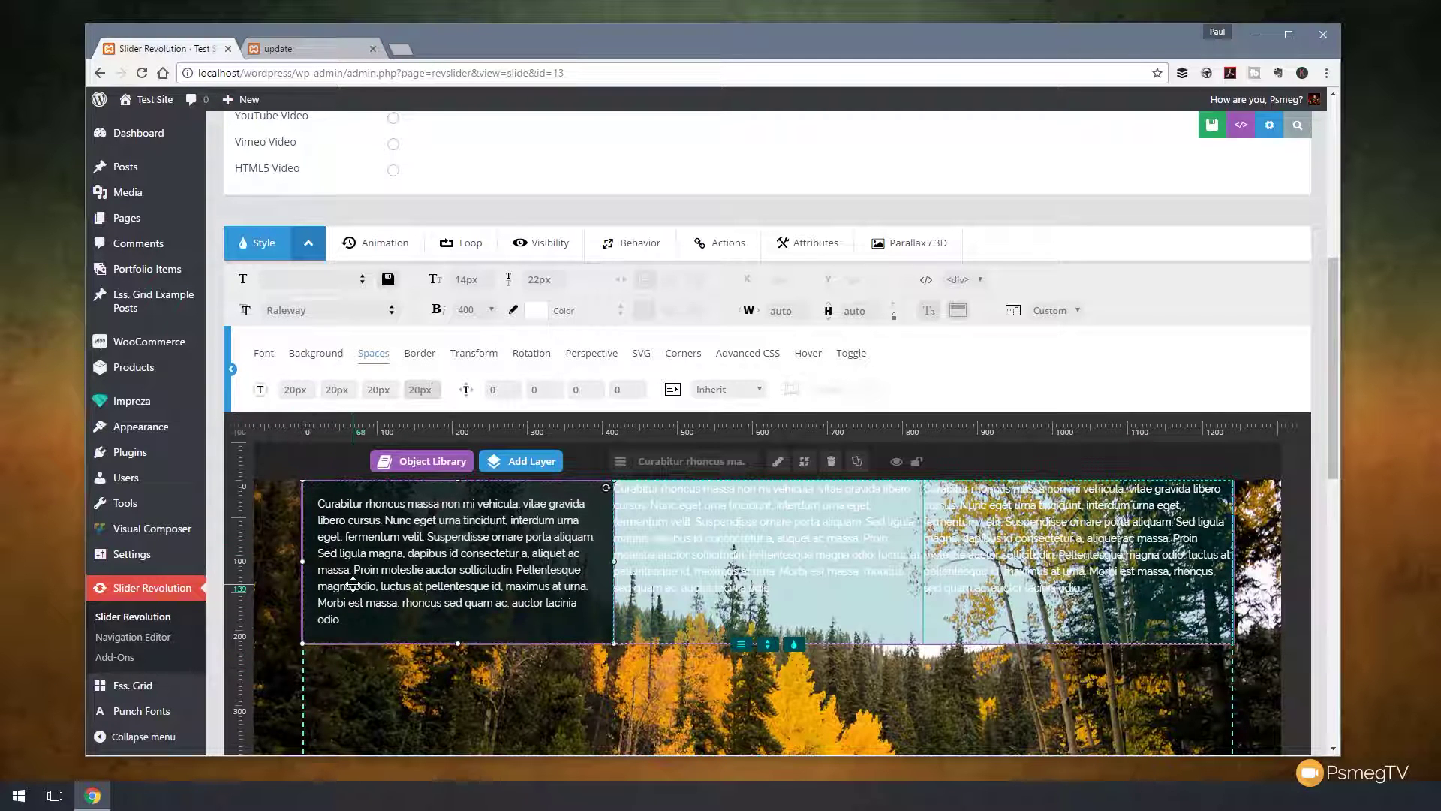
# Set the first column text layer's margin to 20 px on all four sides
pyautogui.click(498, 391)
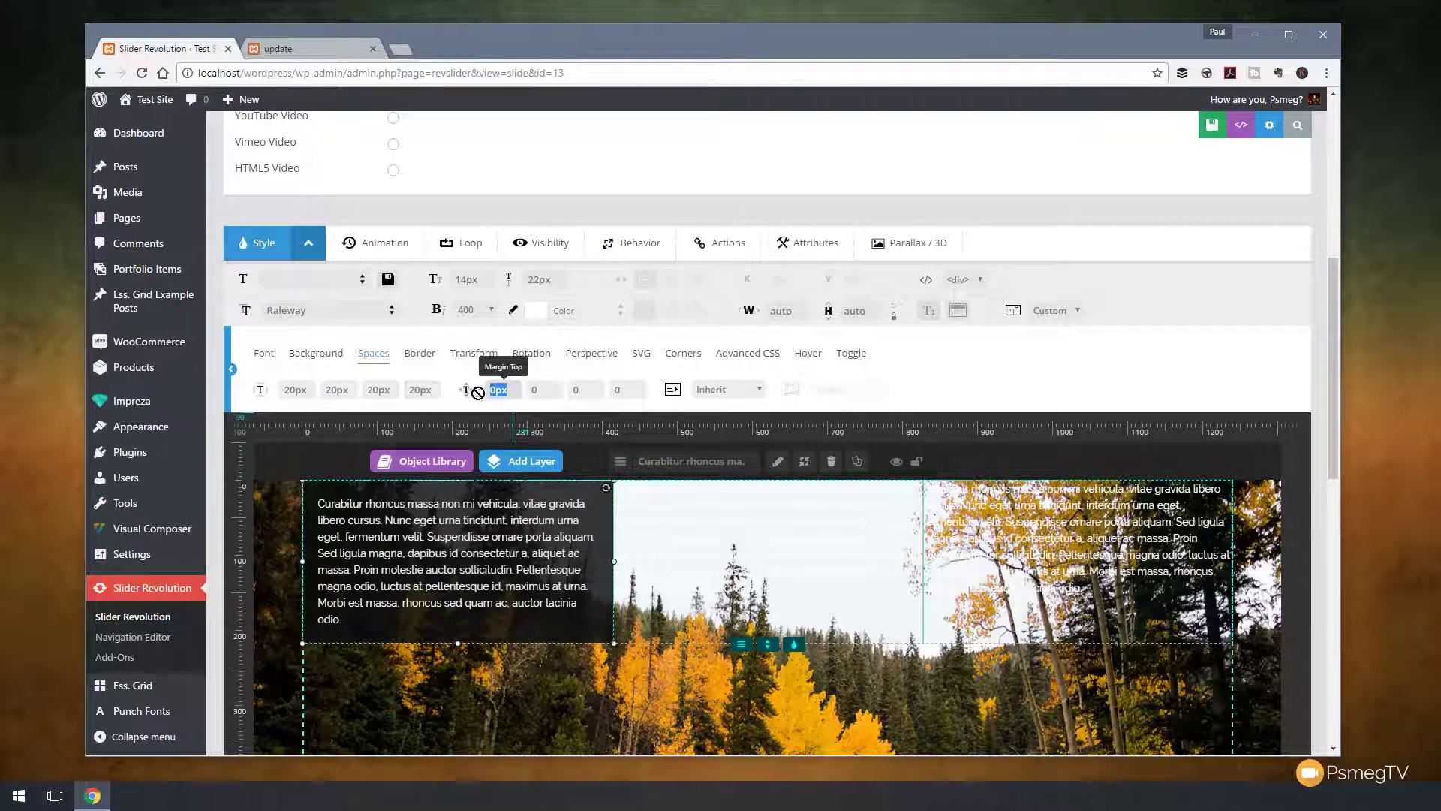
pyautogui.write('30')
pyautogui.press('Tab')
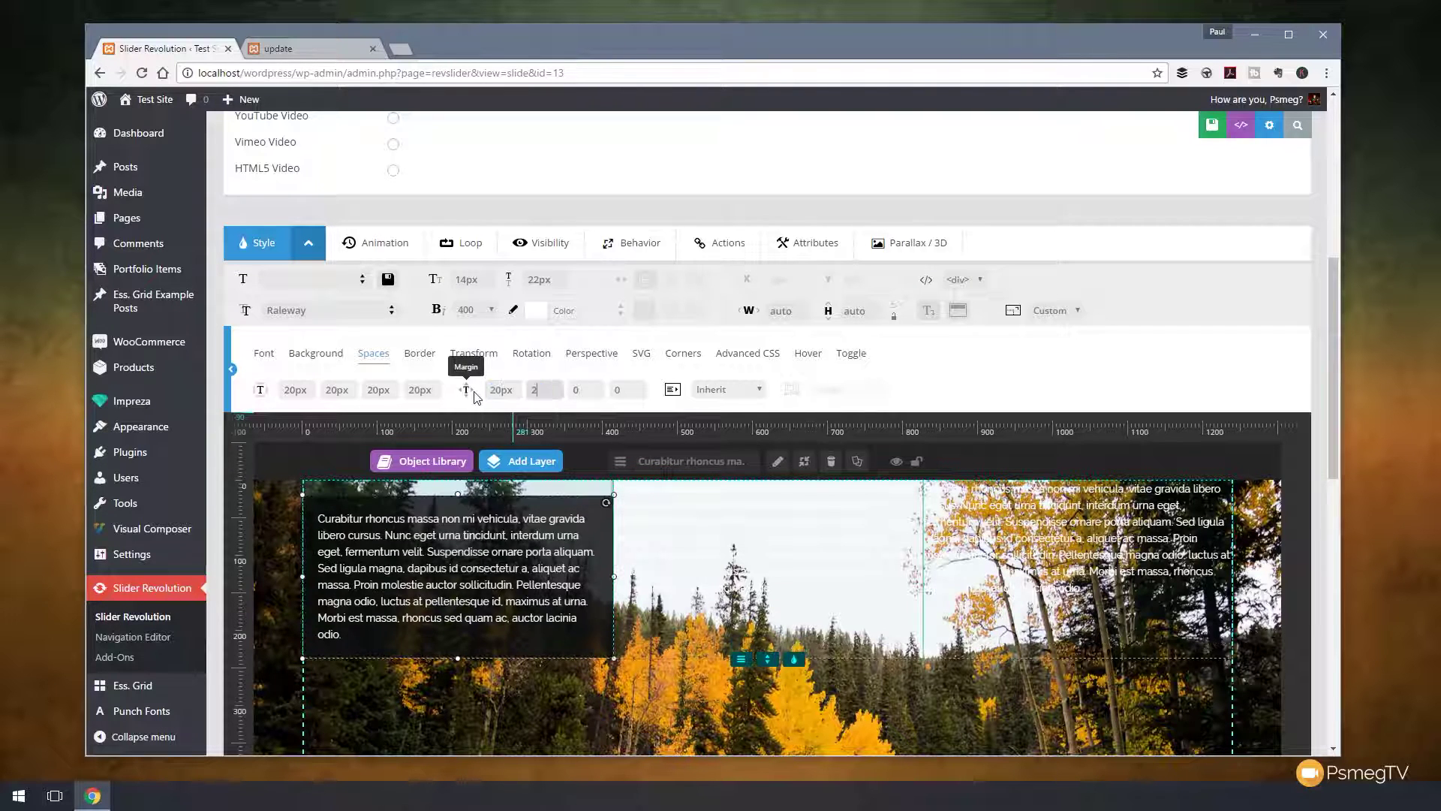
pyautogui.write('20')
pyautogui.press('Tab')
pyautogui.write('202')
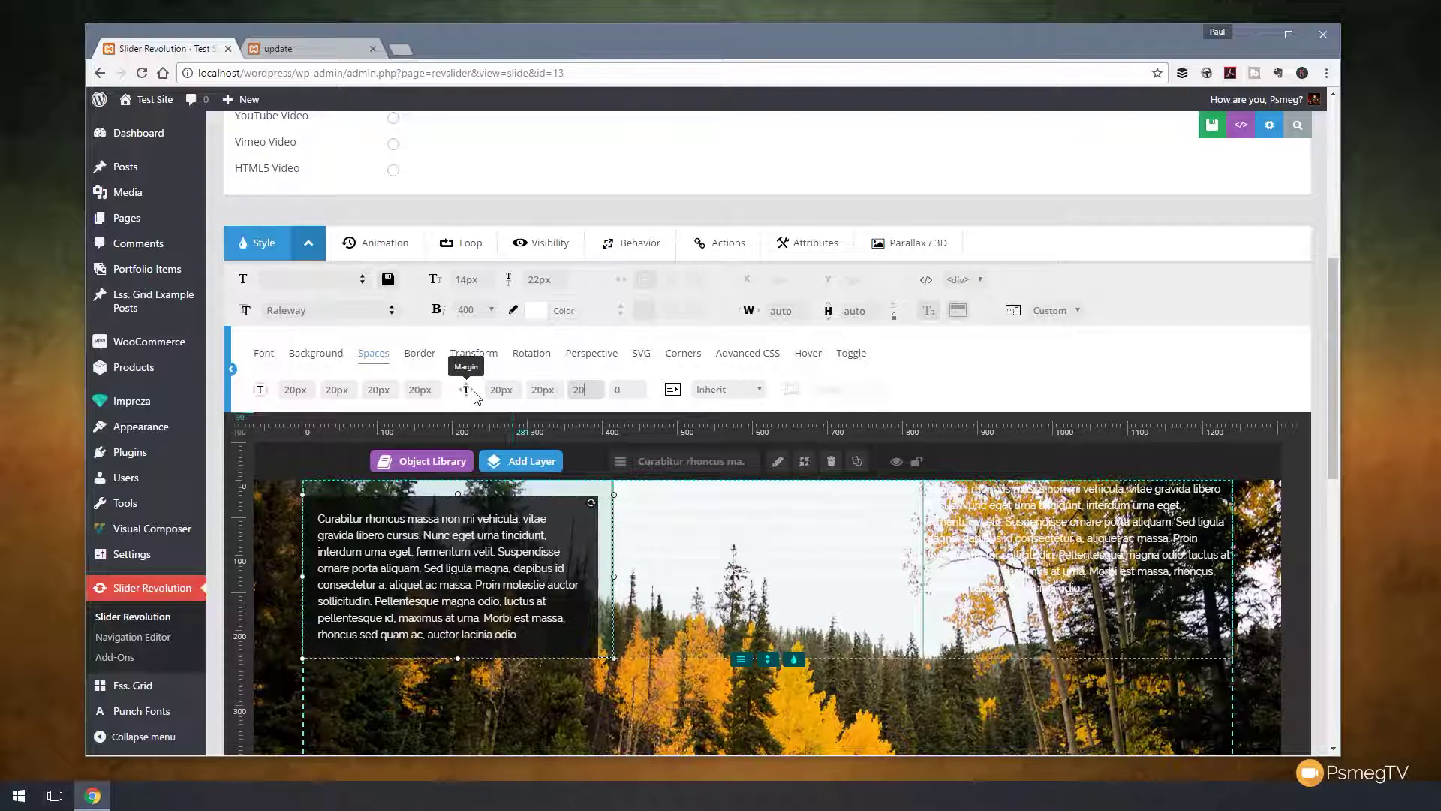
pyautogui.press('Tab')
pyautogui.write('20')
pyautogui.press('Return')
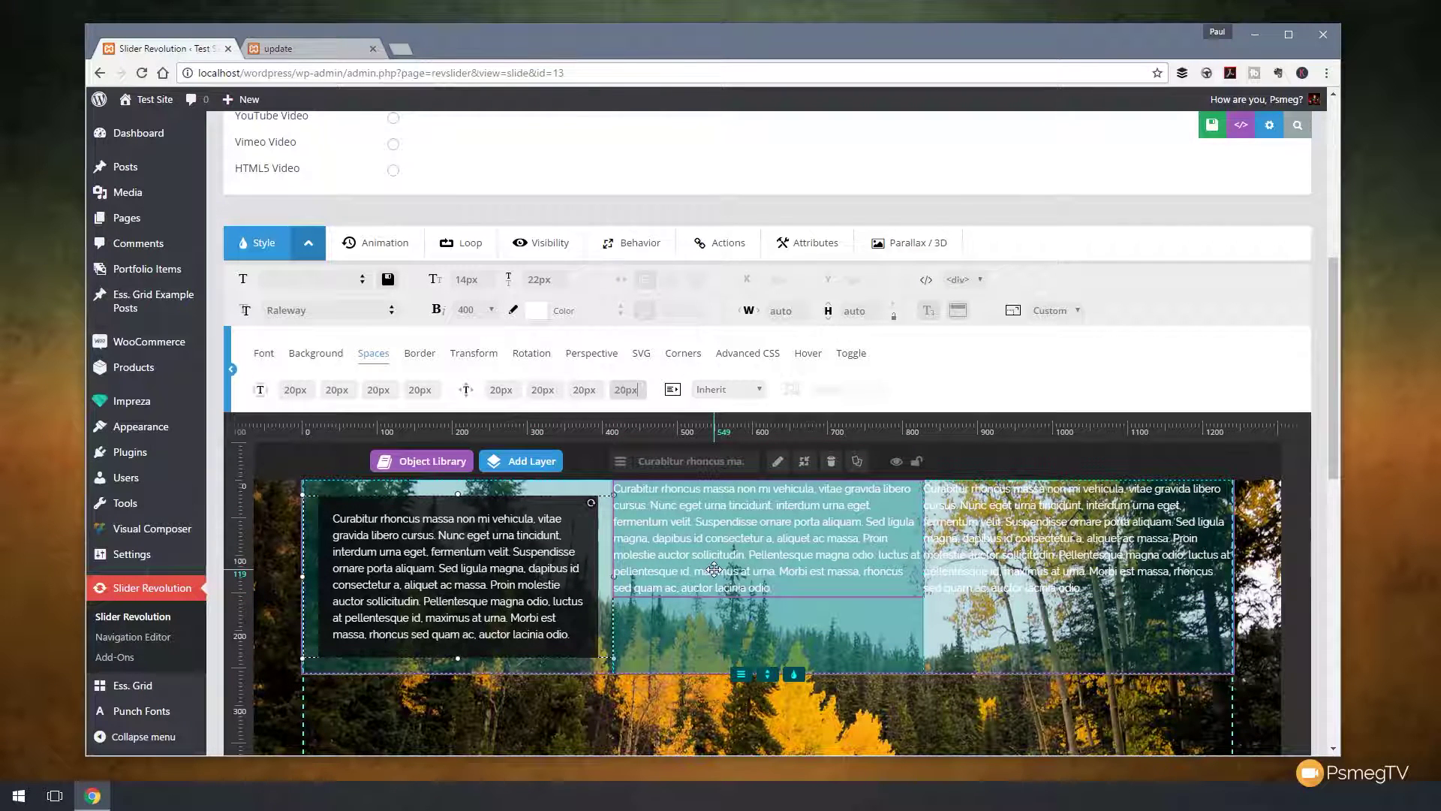
pyautogui.press('Return')
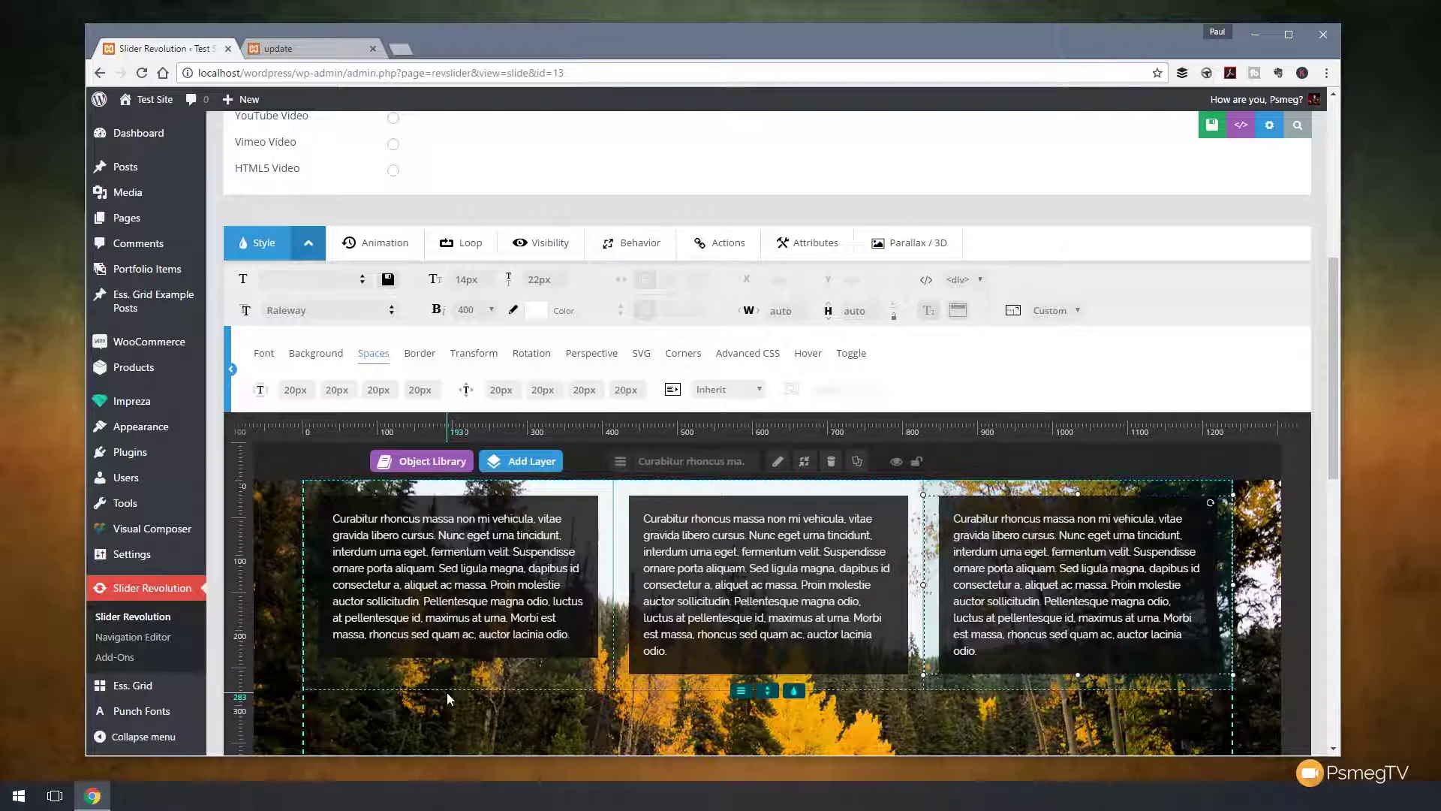
# Select the whole row and give it a white (#ffffff) background colour
pyautogui.scroll(-2, 454, 691)
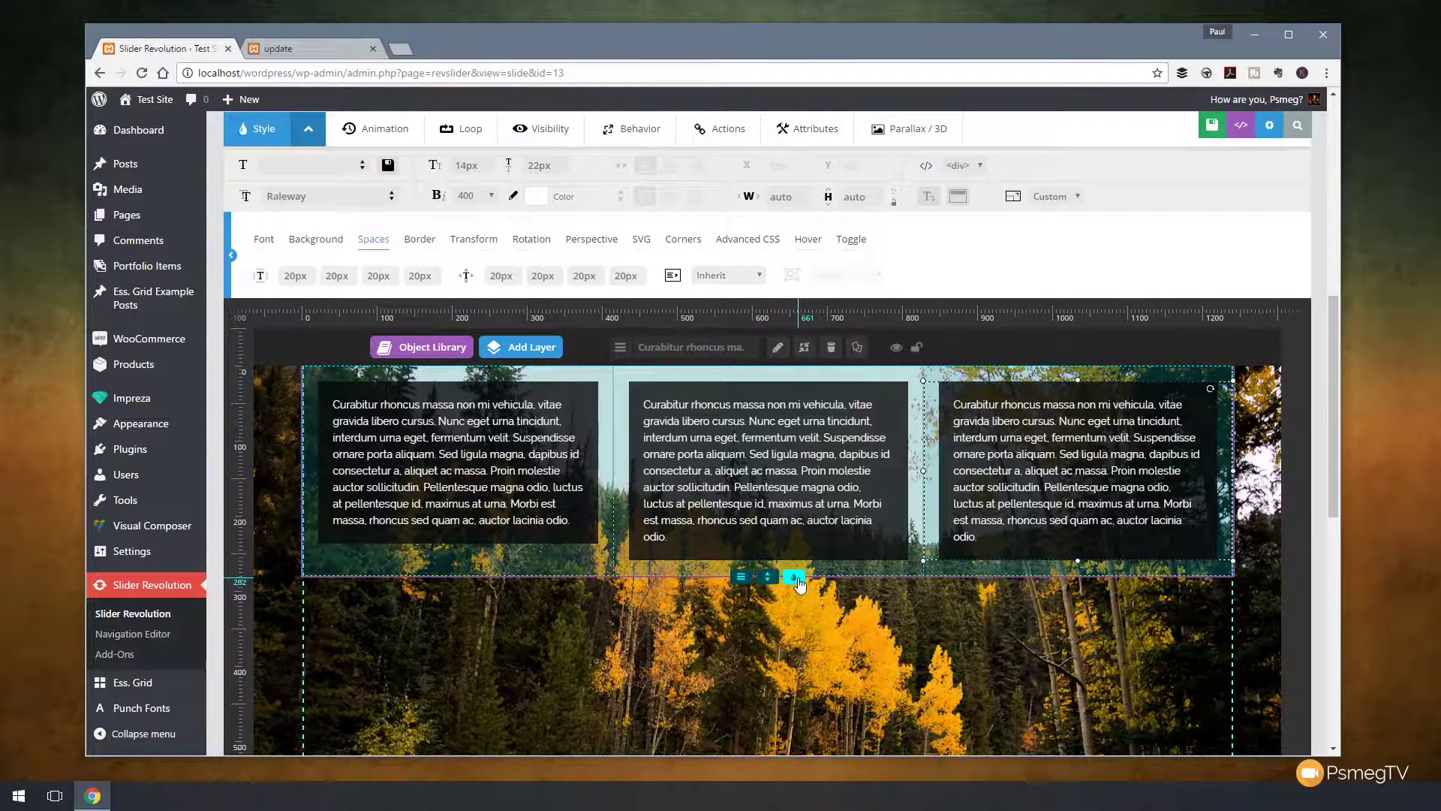
pyautogui.click(797, 581)
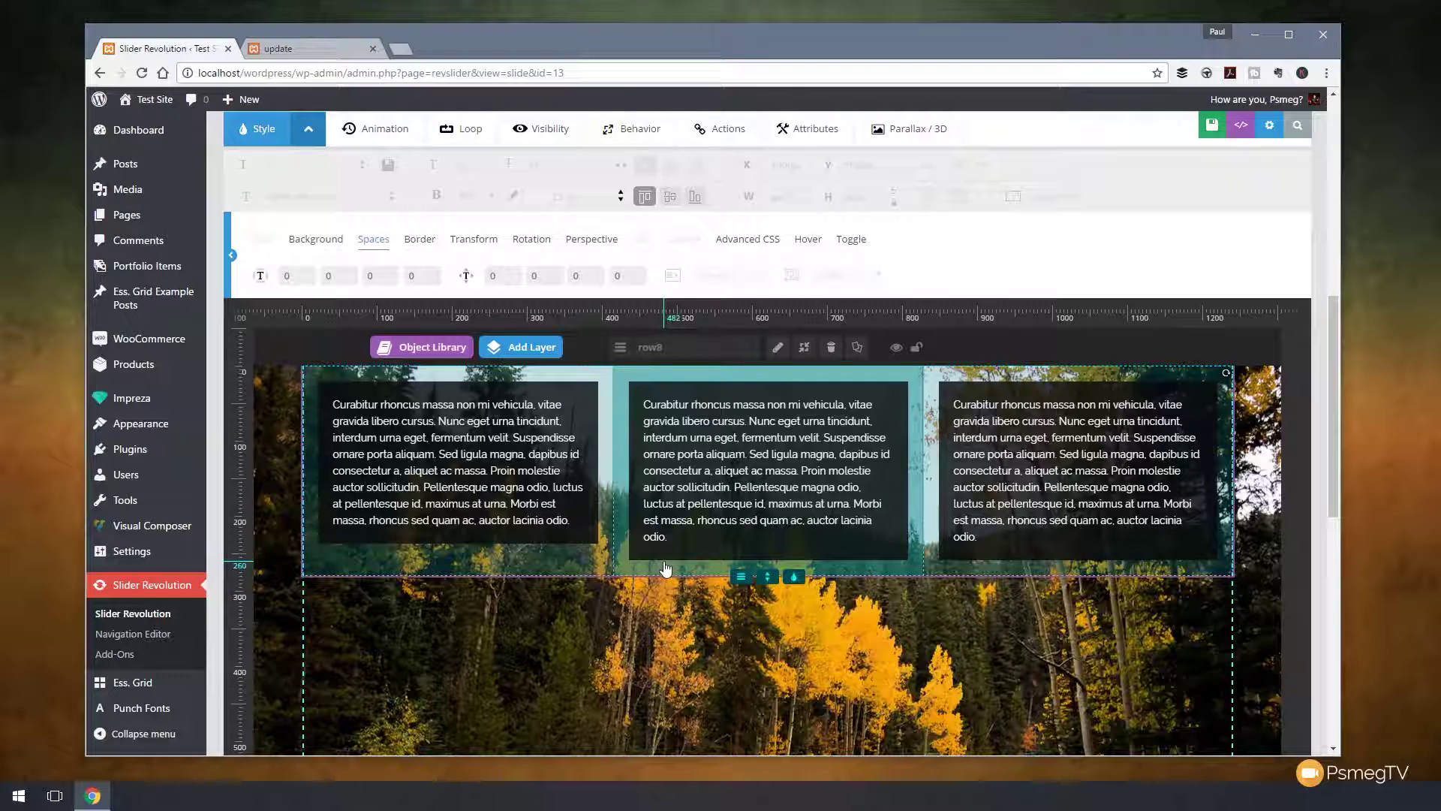
pyautogui.click(316, 248)
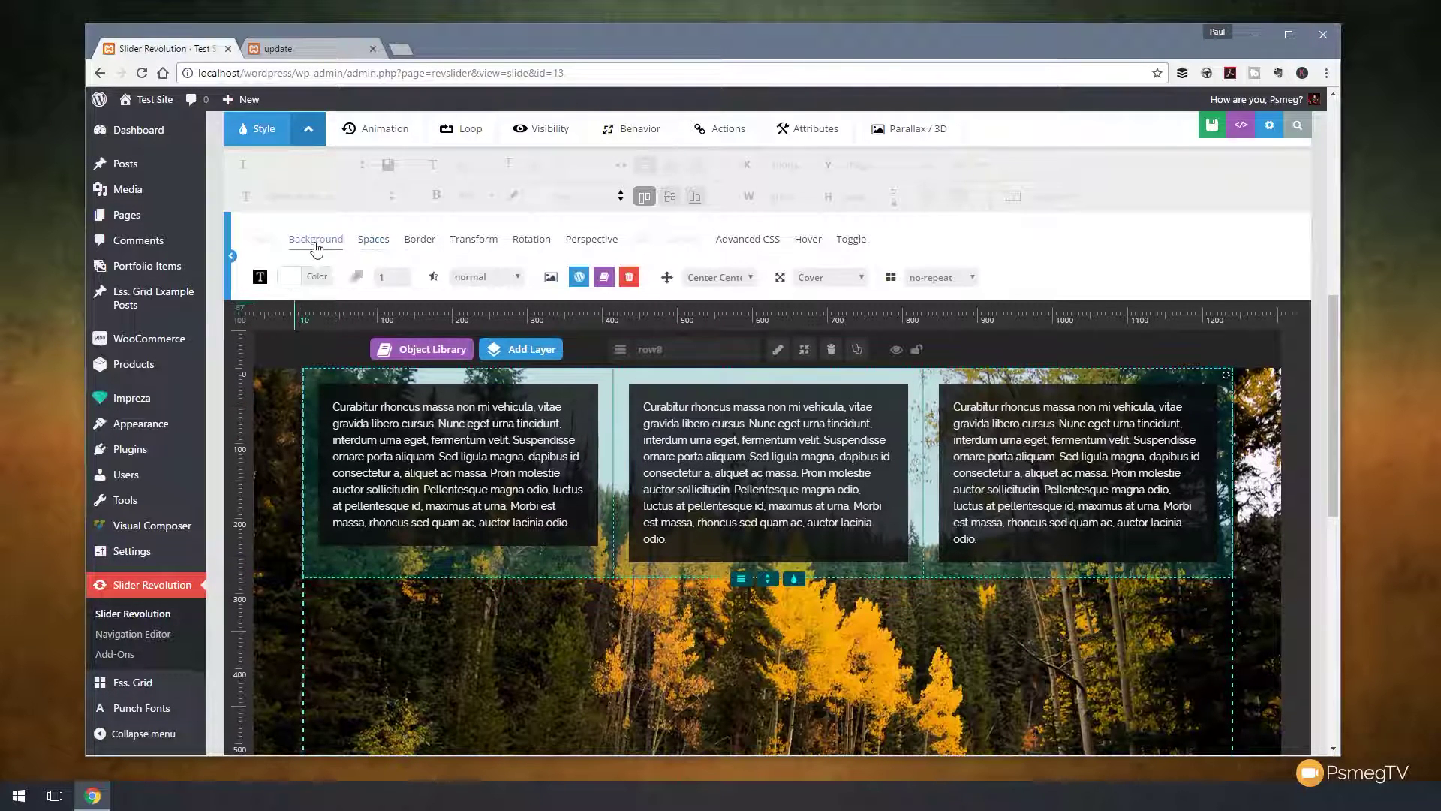
pyautogui.click(290, 287)
pyautogui.click(258, 302)
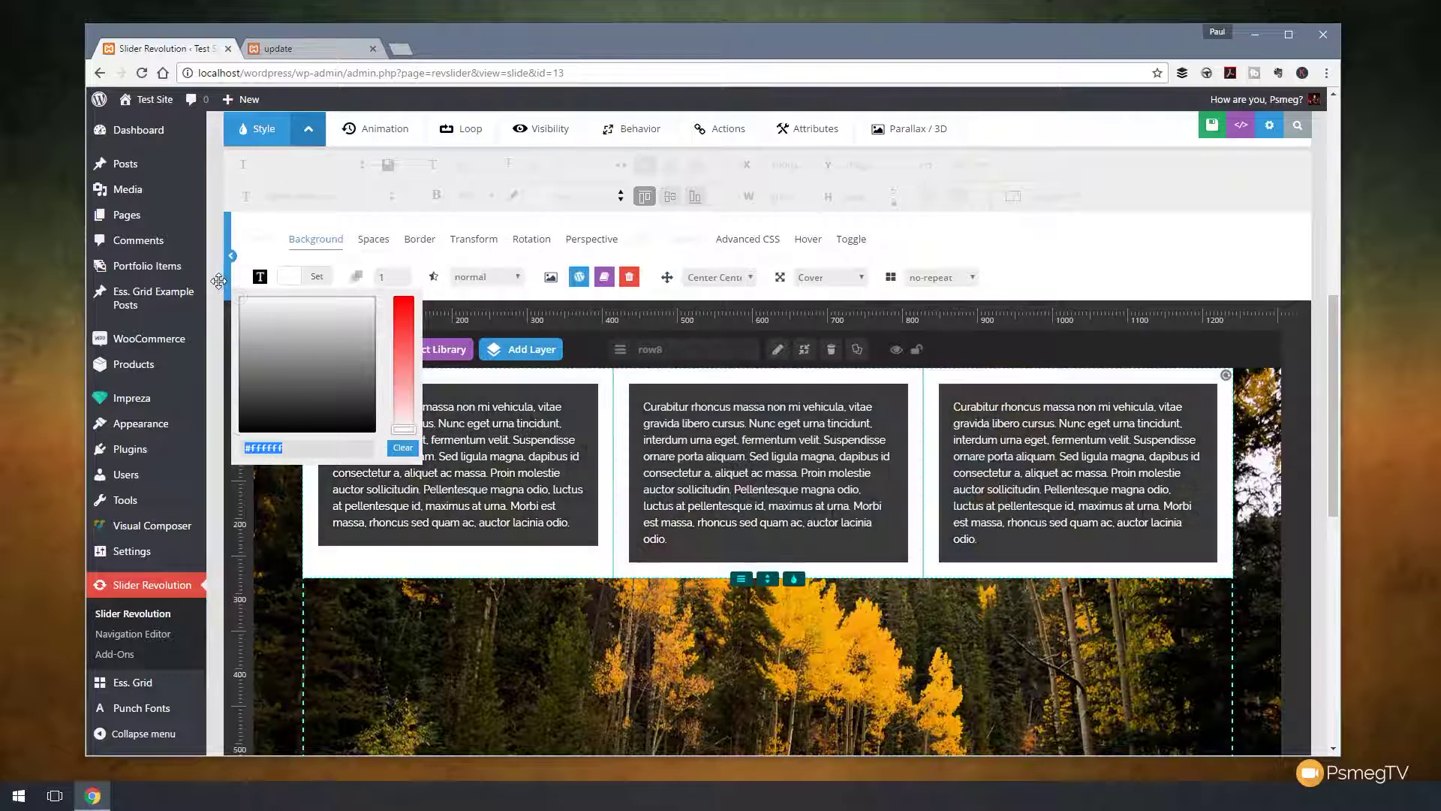
# Set the row's background opacity to 0.6 and align the row vertically to the slide's middle
pyautogui.click(364, 287)
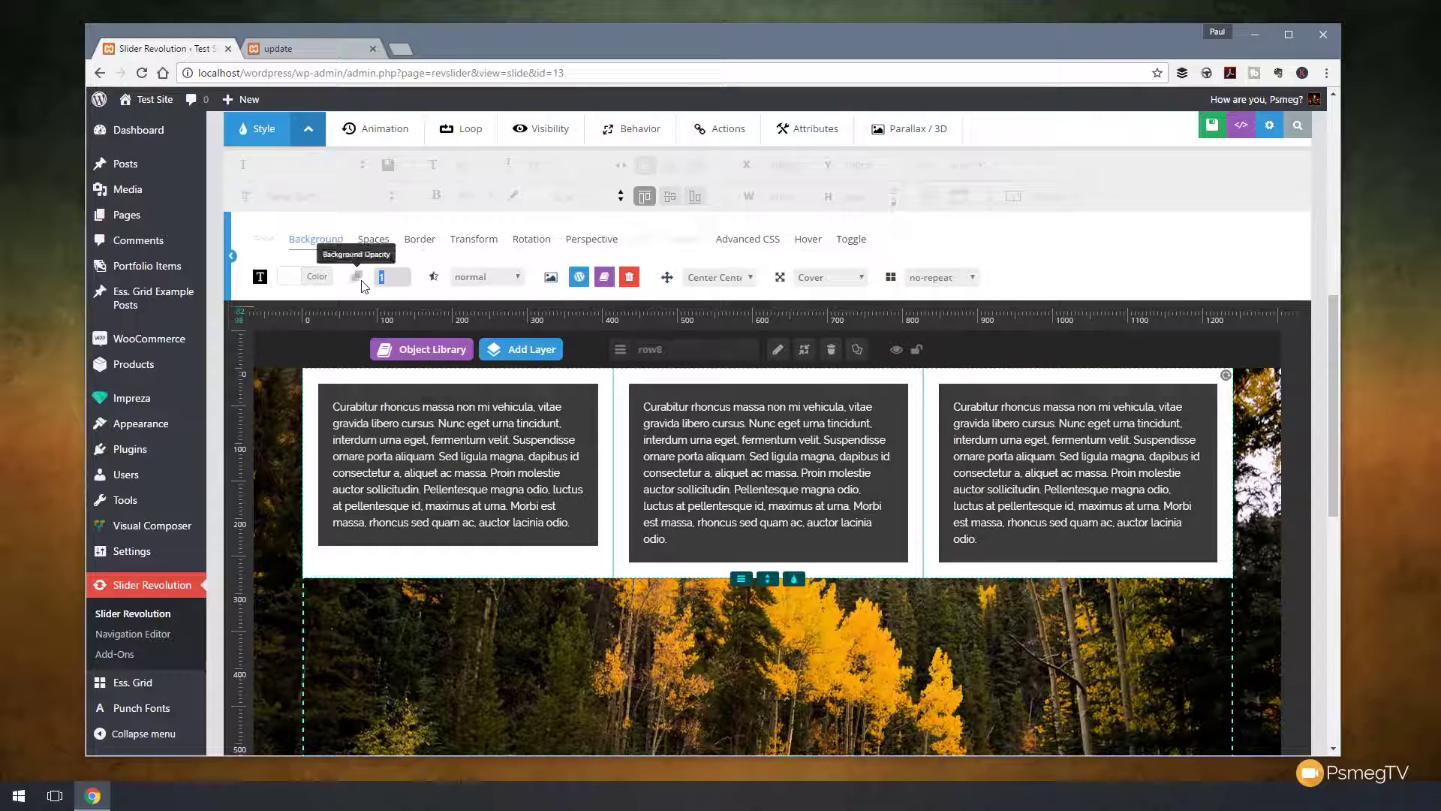
pyautogui.write('.6')
pyautogui.press('Return')
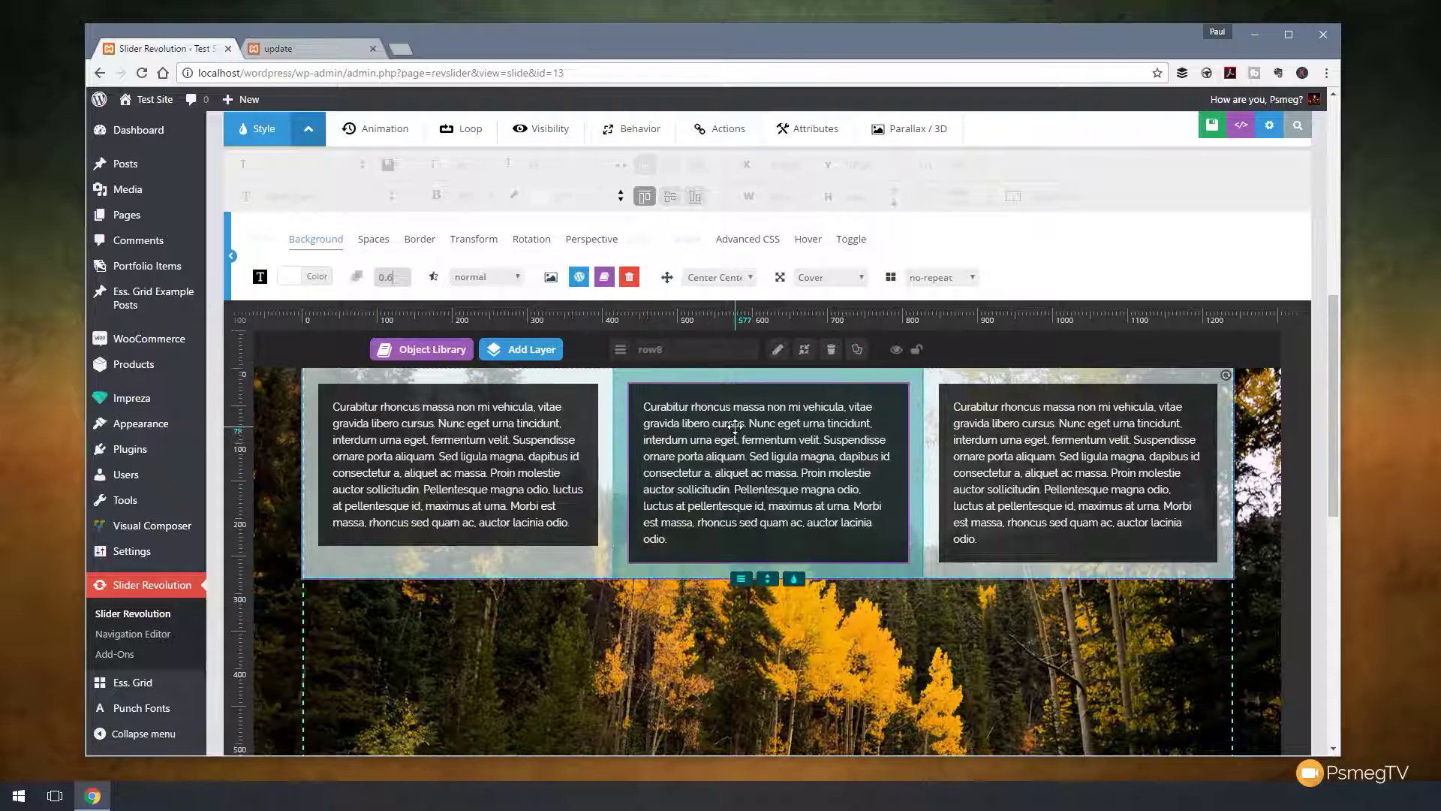
pyautogui.click(671, 197)
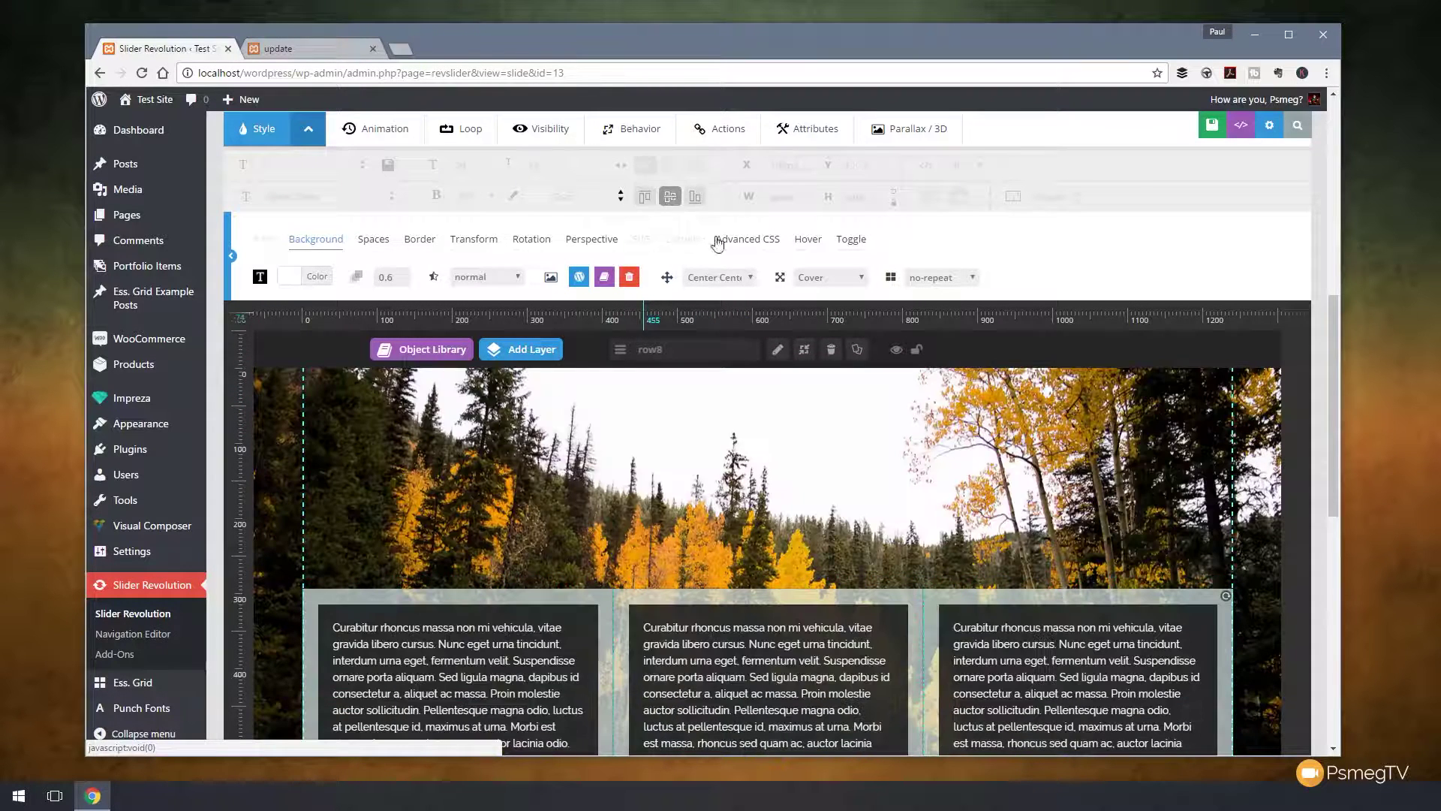
# Look over the row's spacing and advanced CSS options without changing any values
pyautogui.scroll(-5, 668, 396)
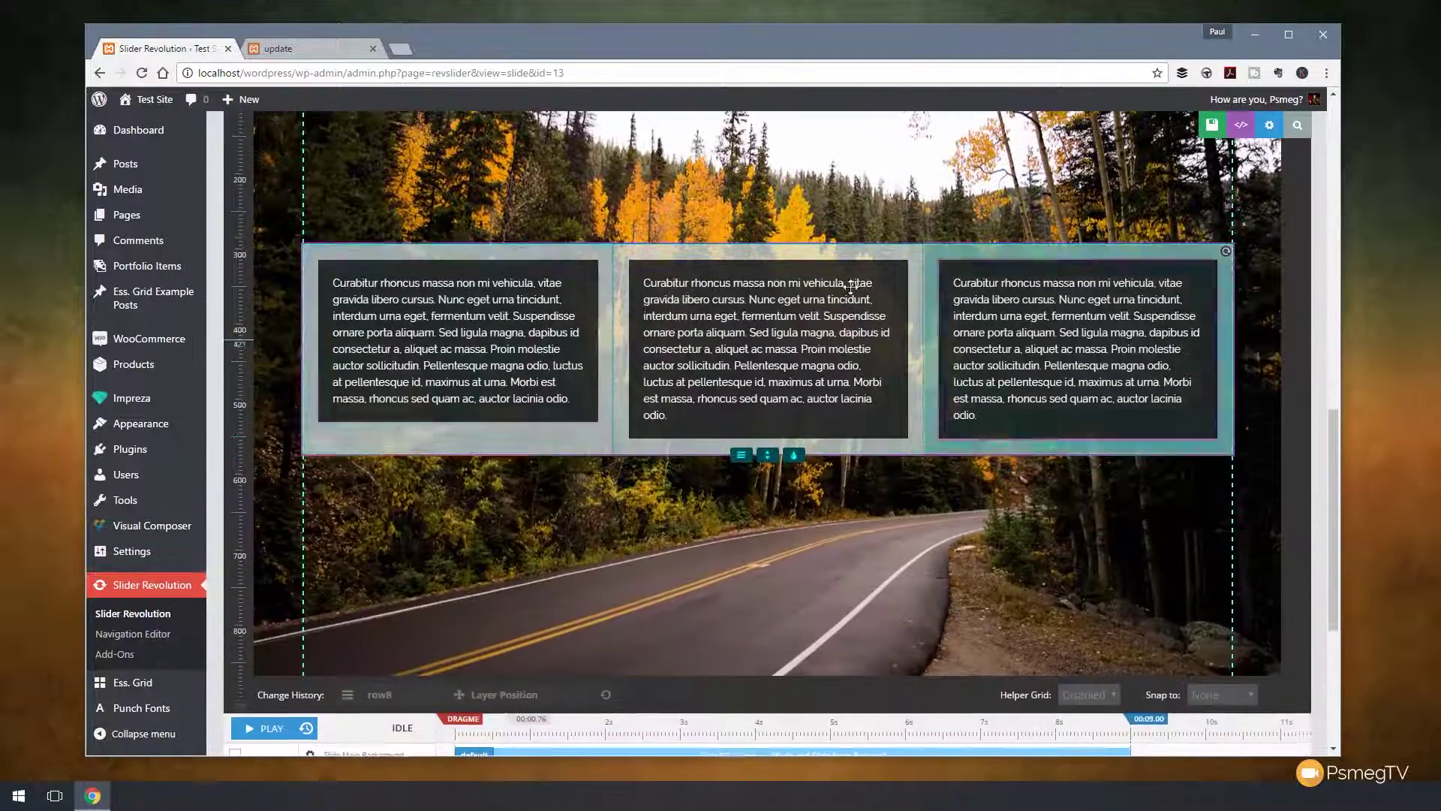
pyautogui.click(828, 324)
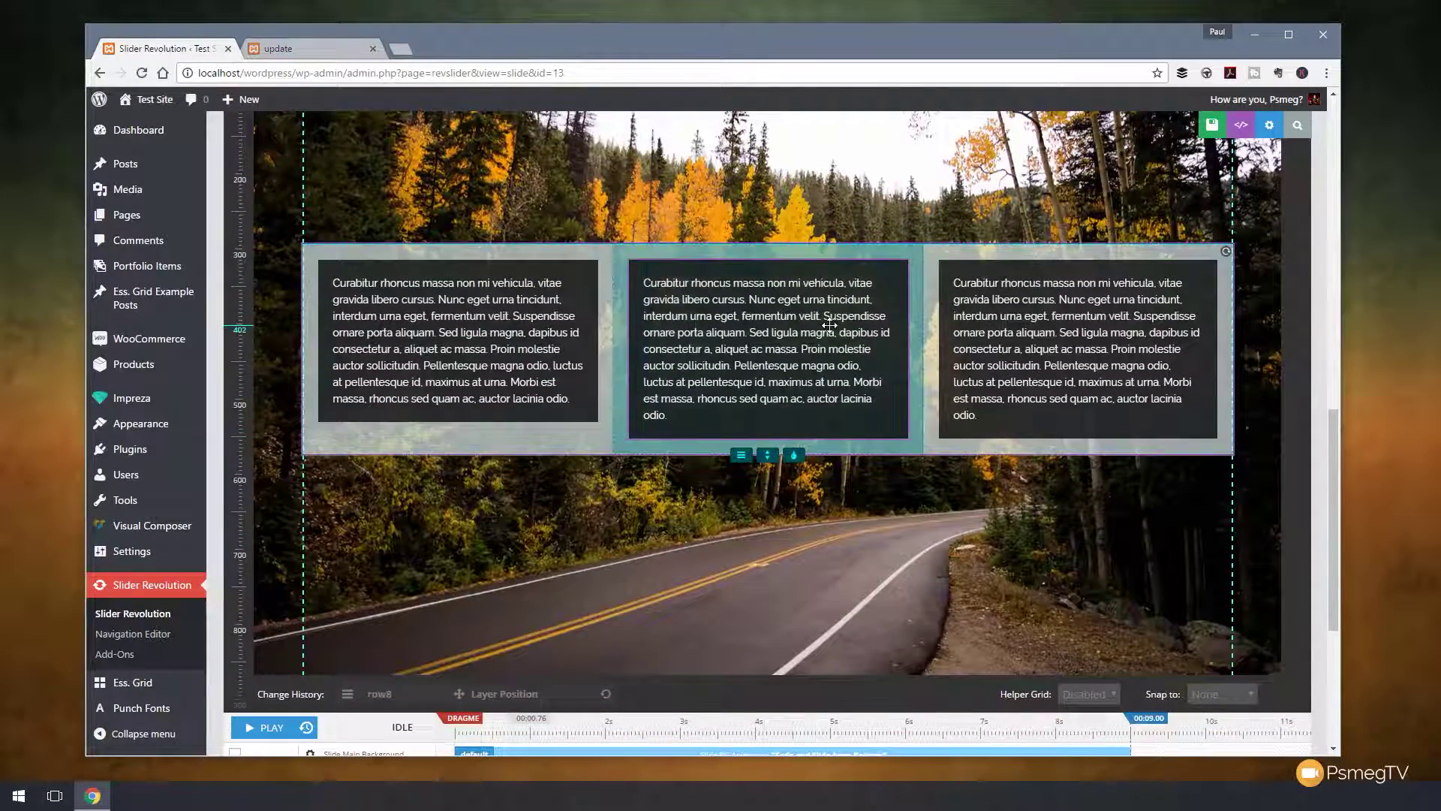
pyautogui.scroll(5, 828, 324)
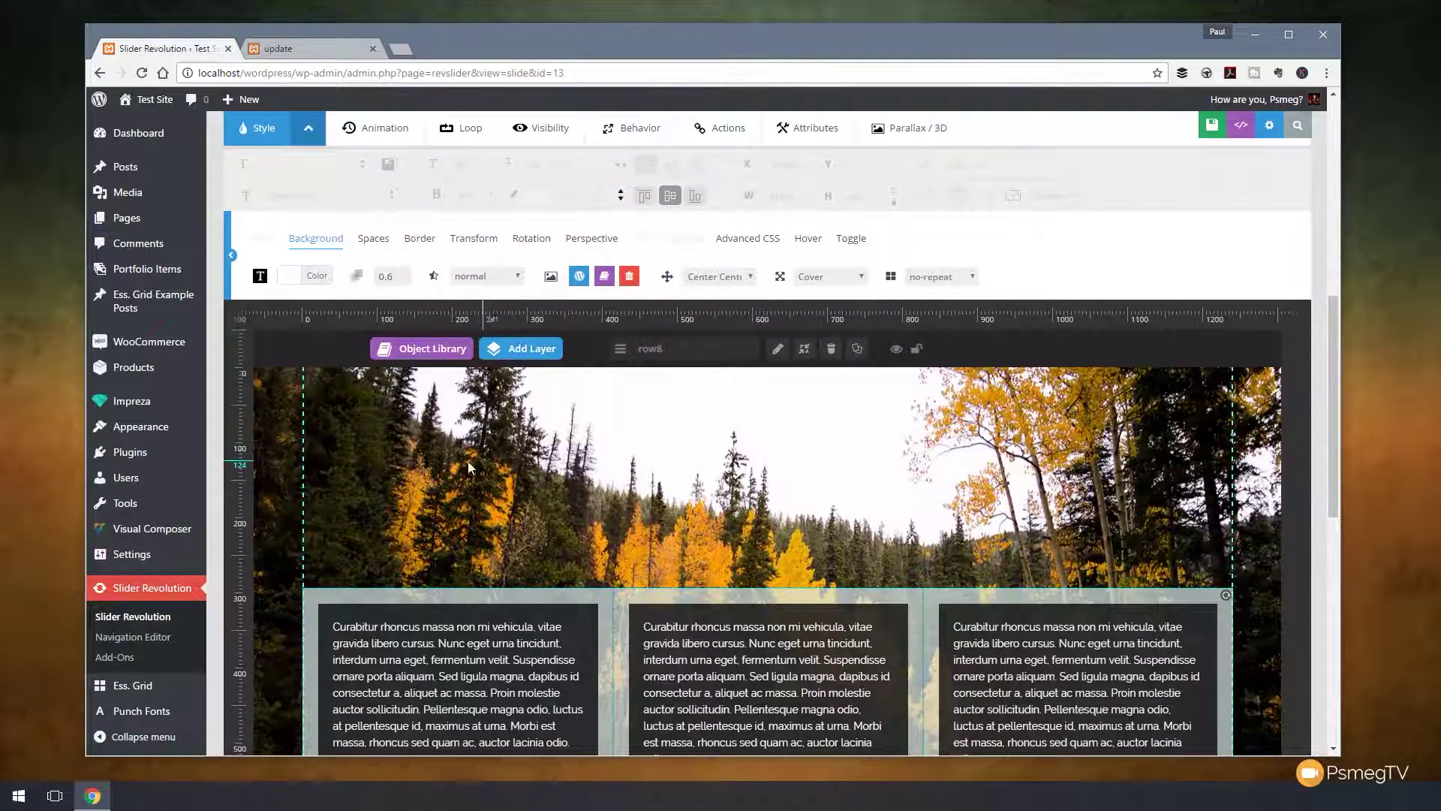
pyautogui.click(376, 240)
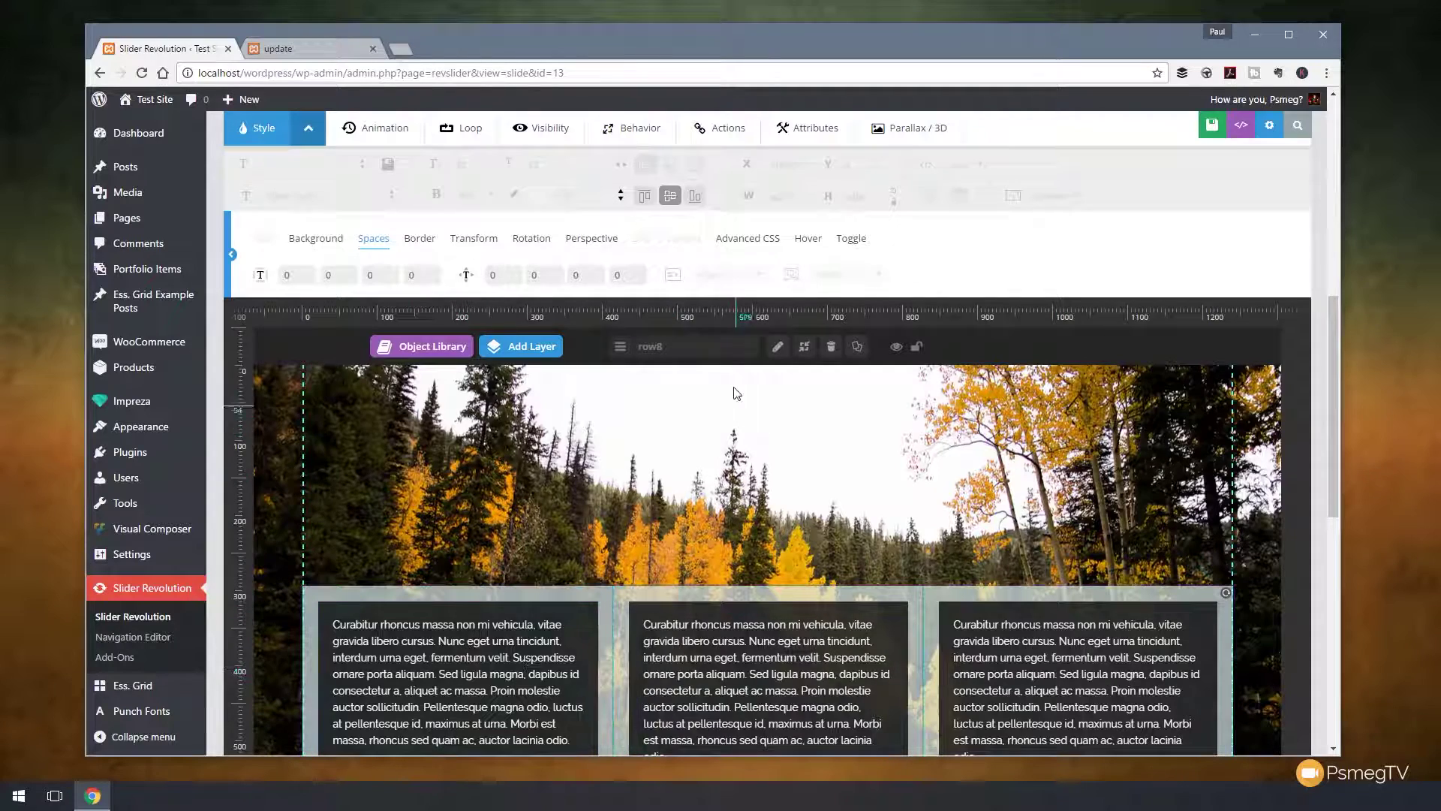
pyautogui.click(746, 244)
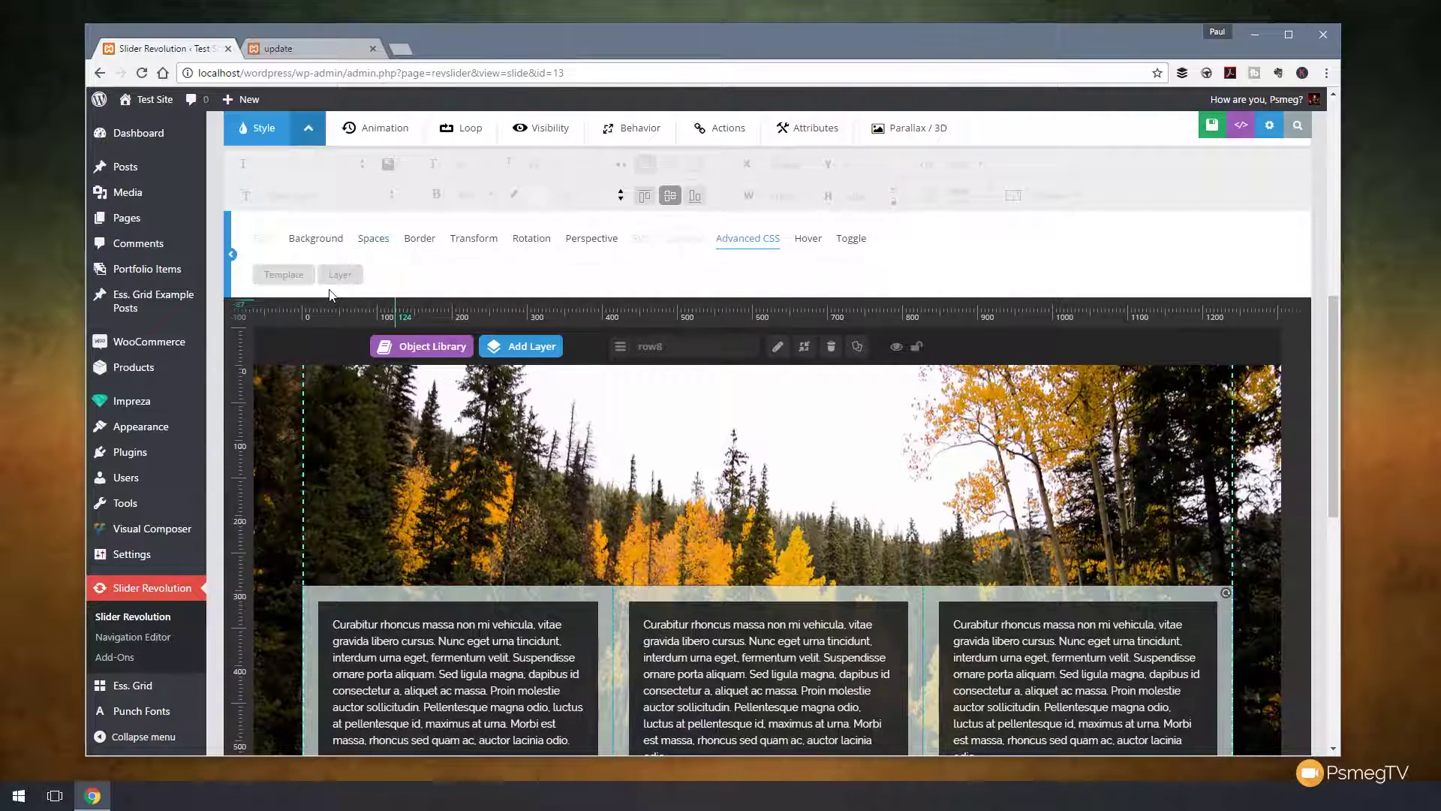
pyautogui.scroll(-5, 635, 484)
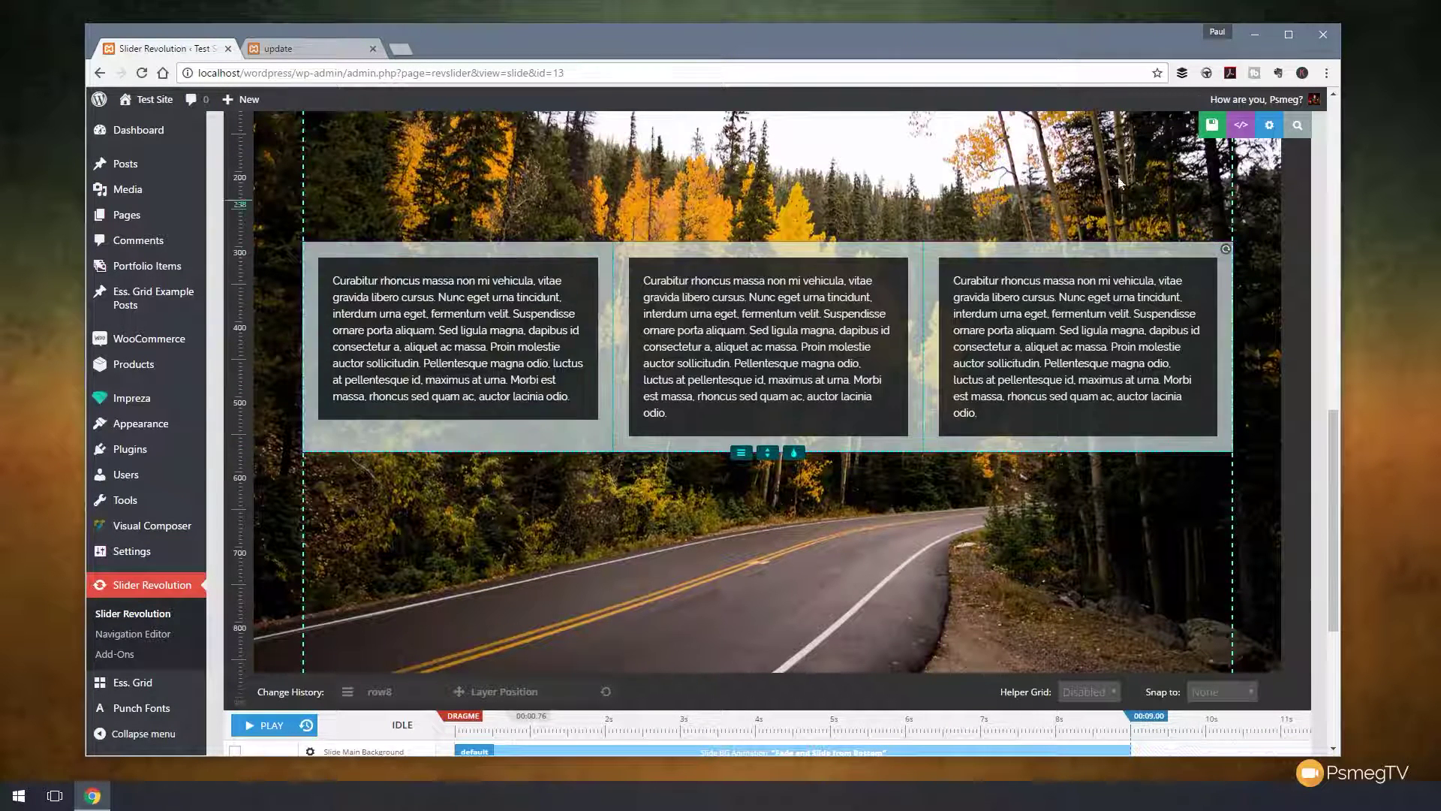
# Save the slide and reload the front-end update page to check the three-column row on the website
pyautogui.click(1201, 129)
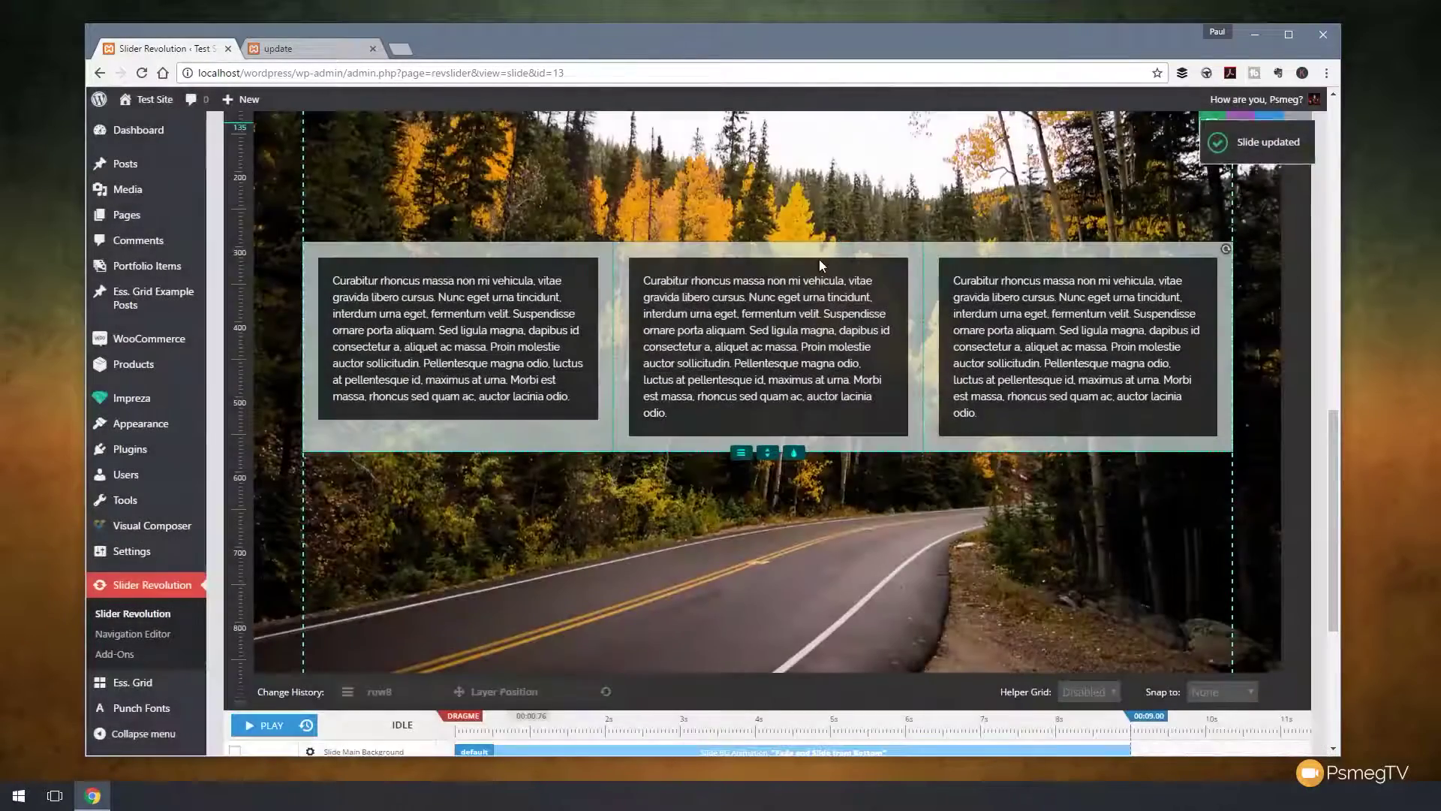
pyautogui.click(314, 47)
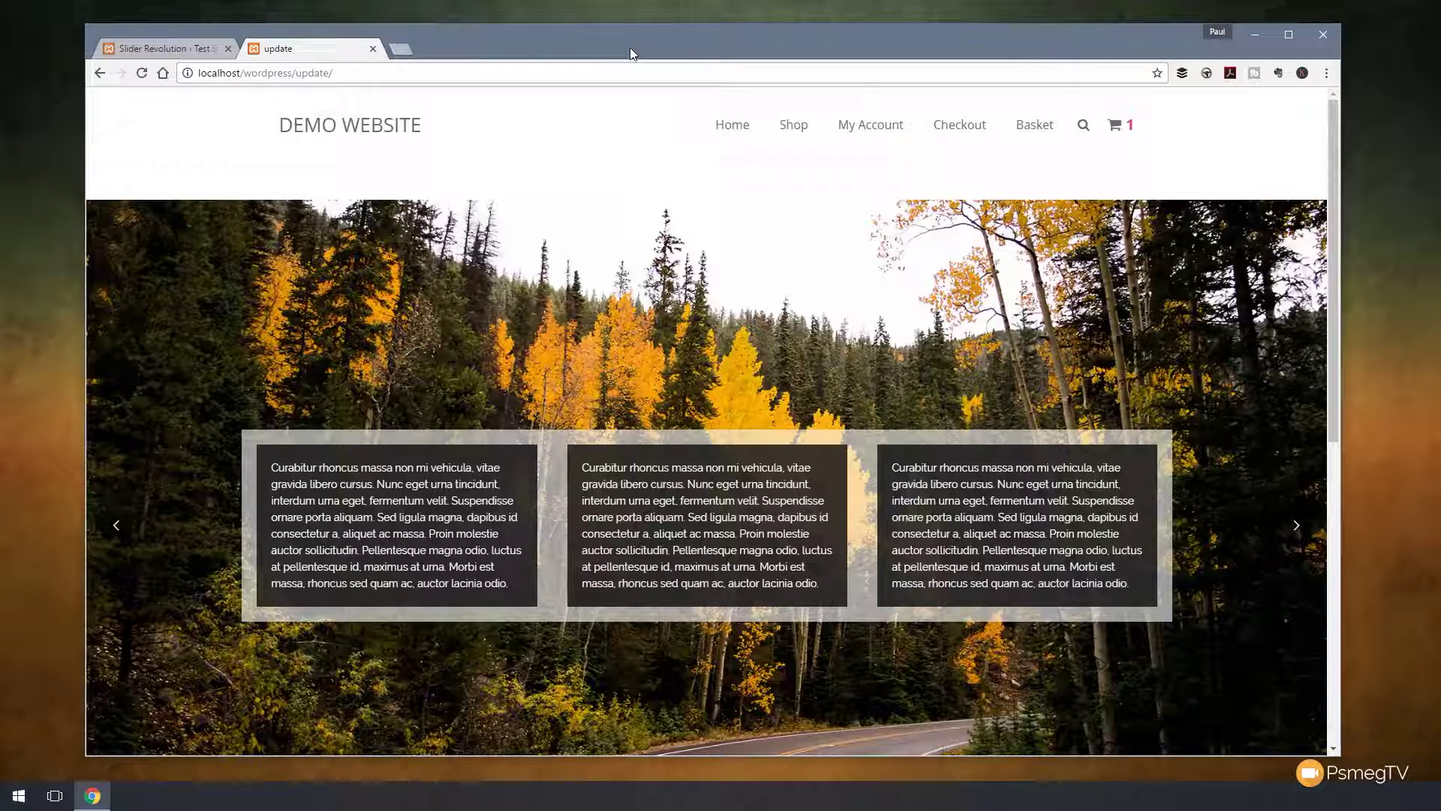
pyautogui.click(142, 74)
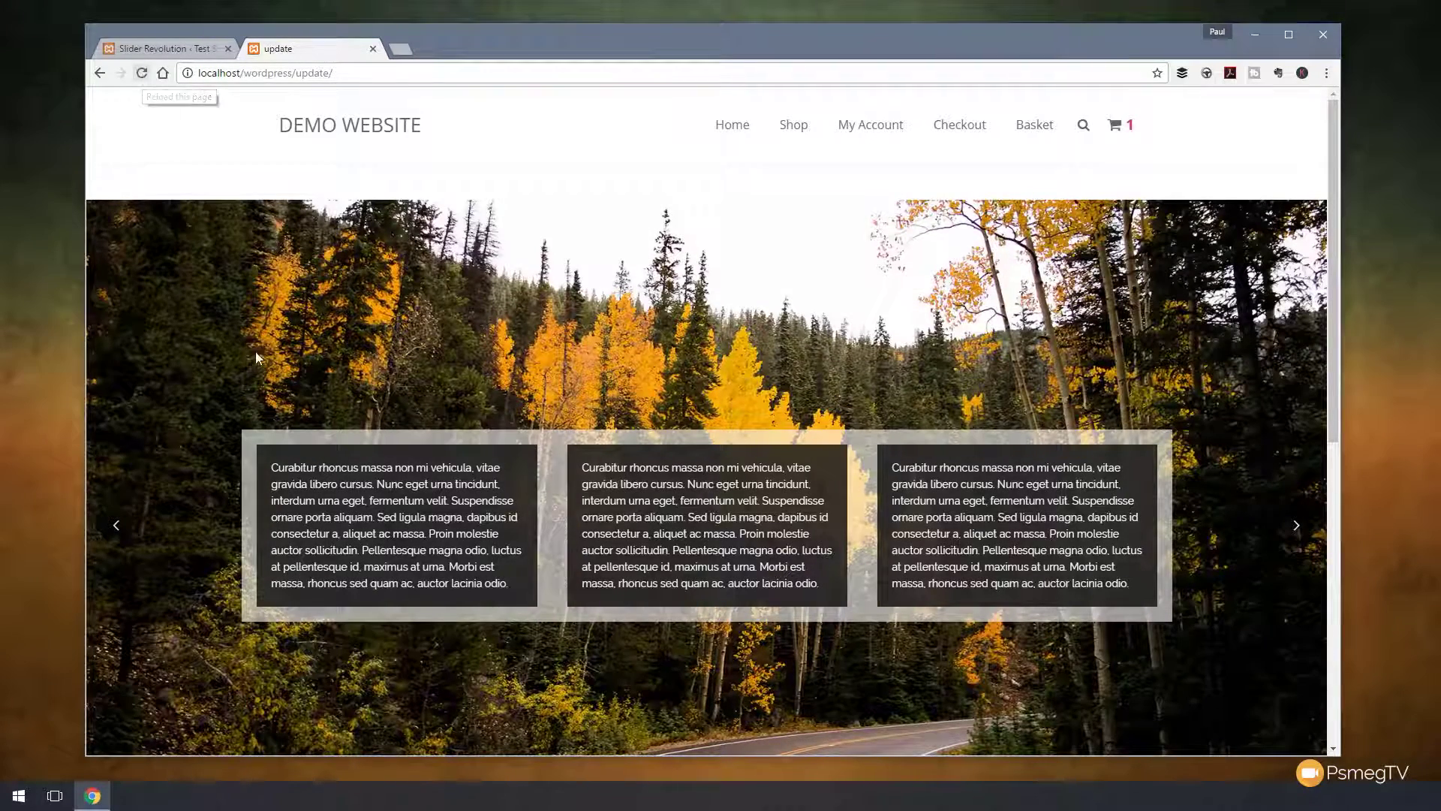
pyautogui.scroll(-3, 255, 351)
pyautogui.scroll(3, 239, 369)
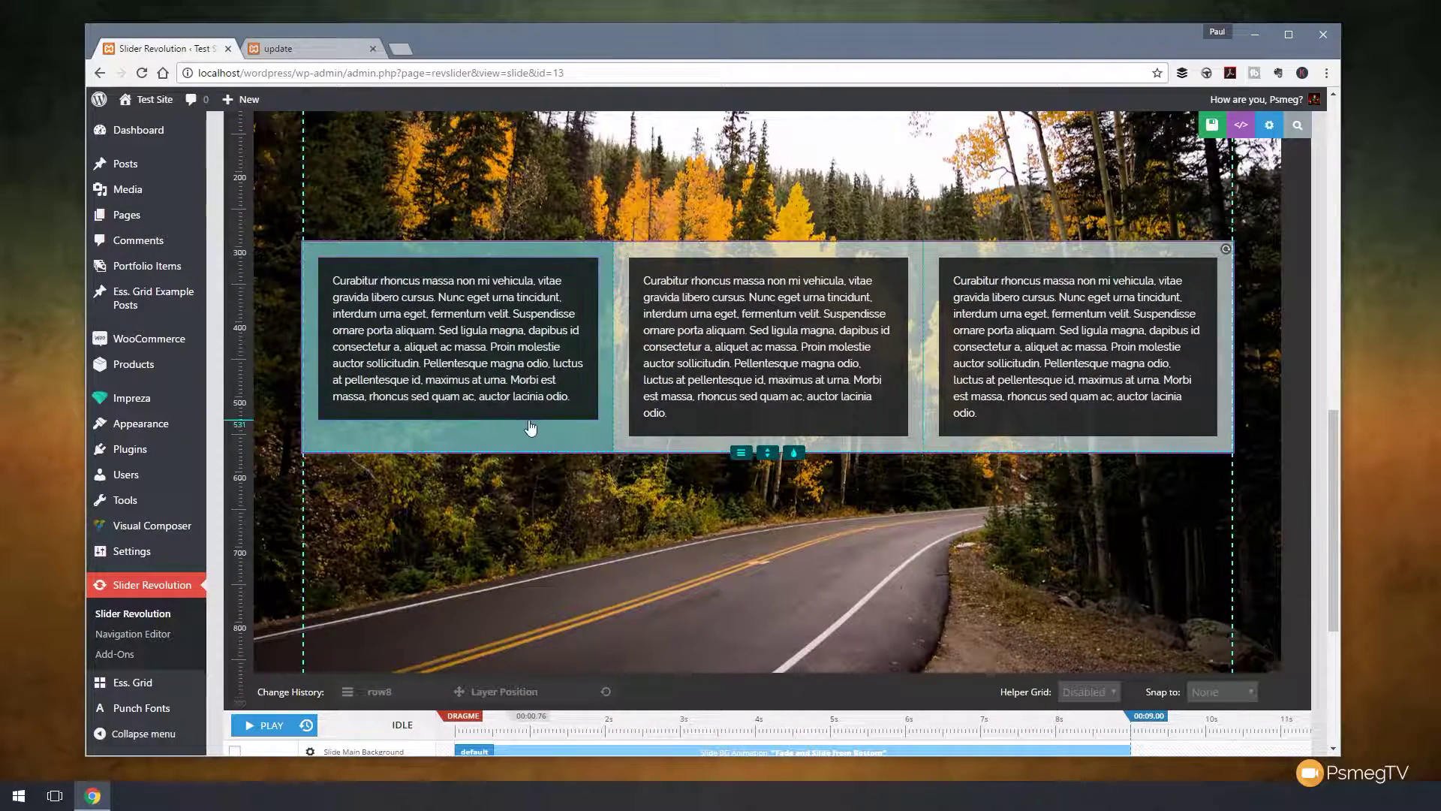
# Rename the first column's text layer to "Block" in the layer list
pyautogui.scroll(4, 528, 426)
pyautogui.scroll(-2, 537, 450)
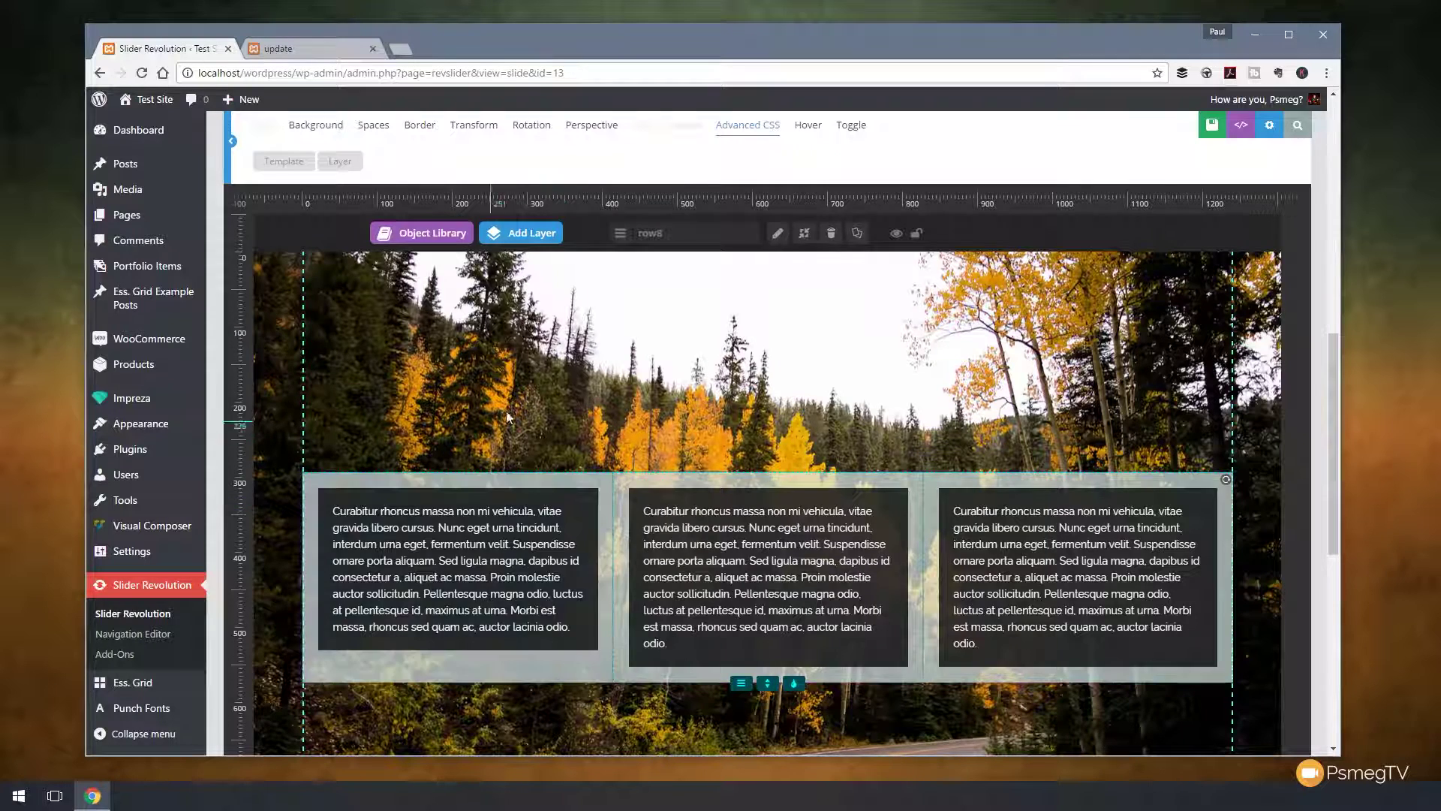
pyautogui.moveTo(627, 245)
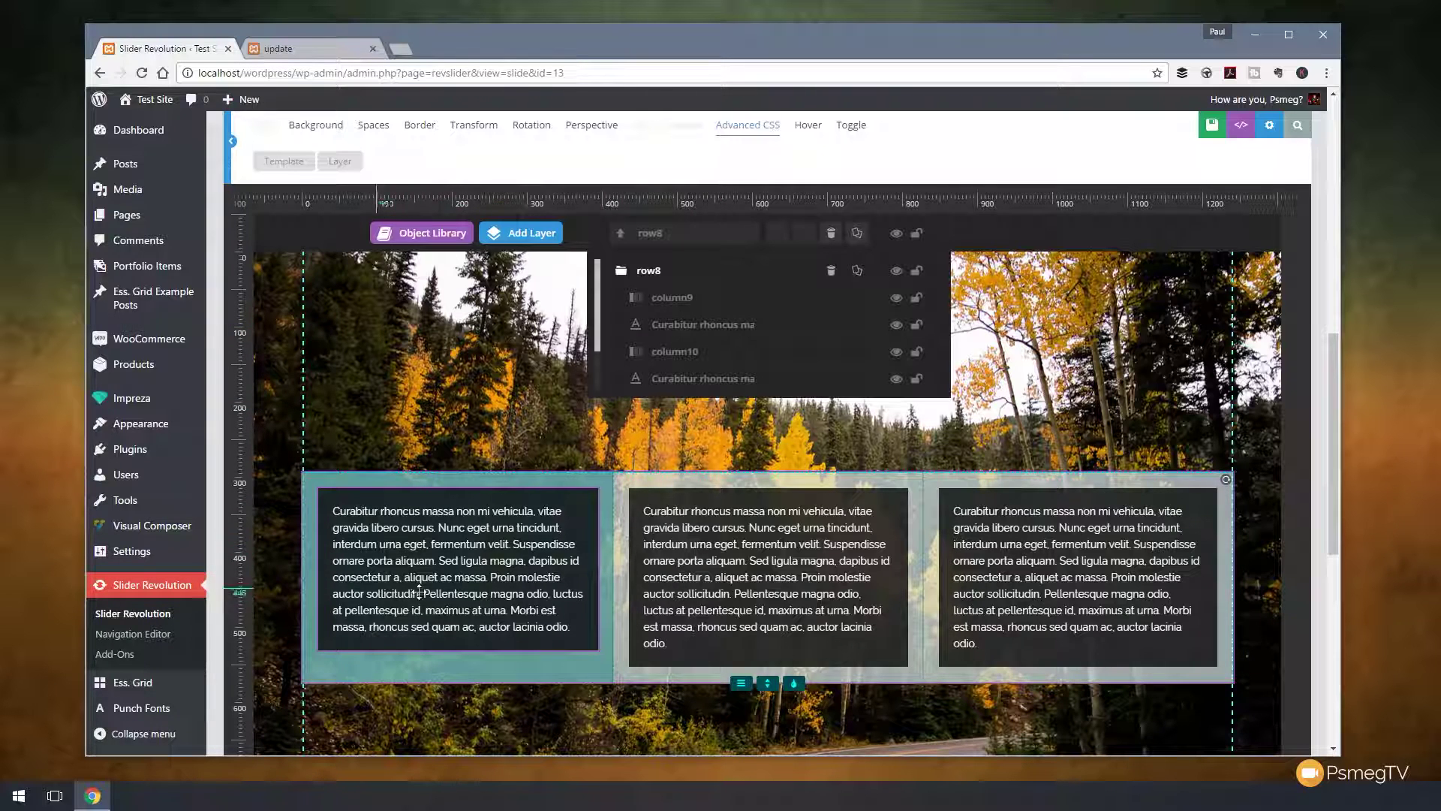
pyautogui.click(692, 324)
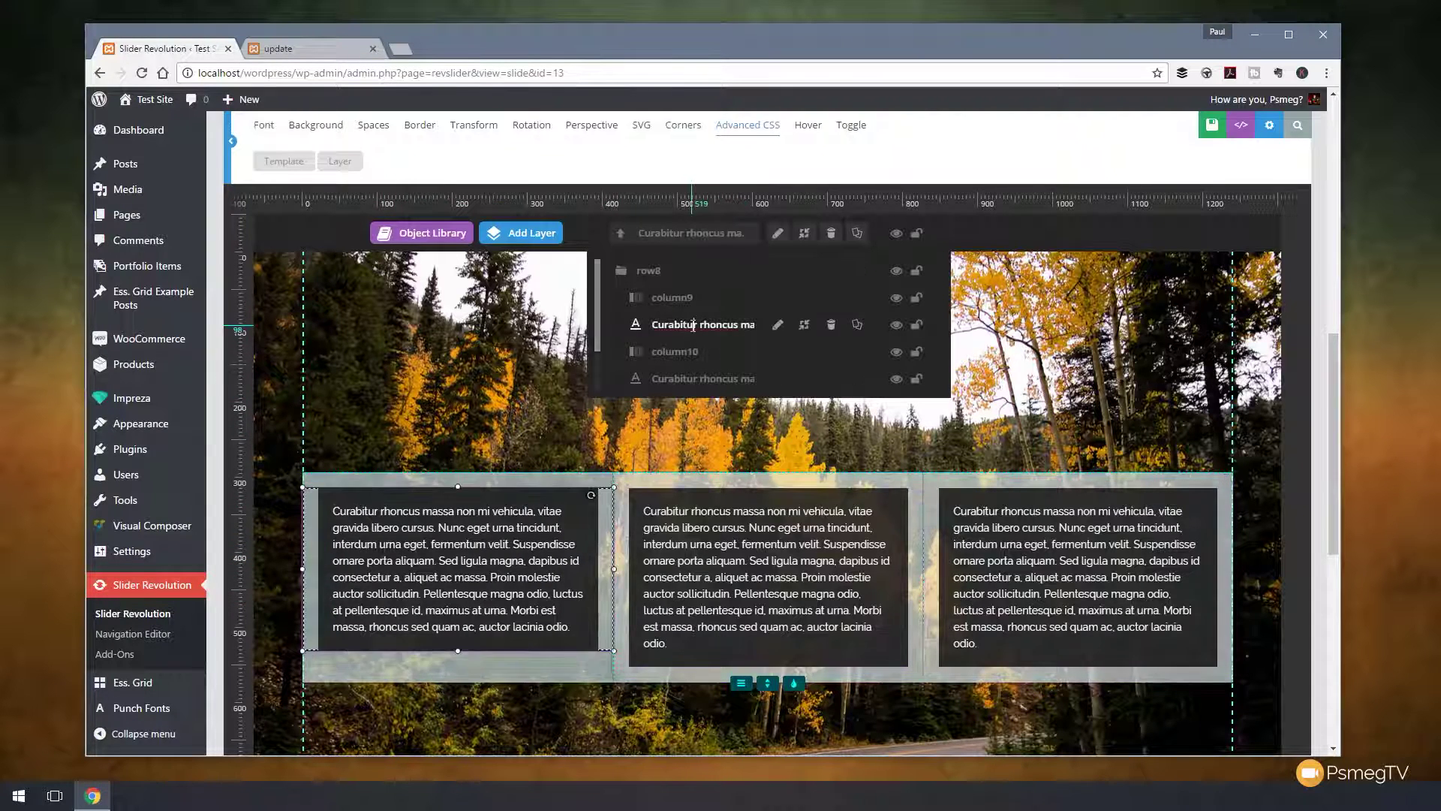
pyautogui.doubleClick(692, 324)
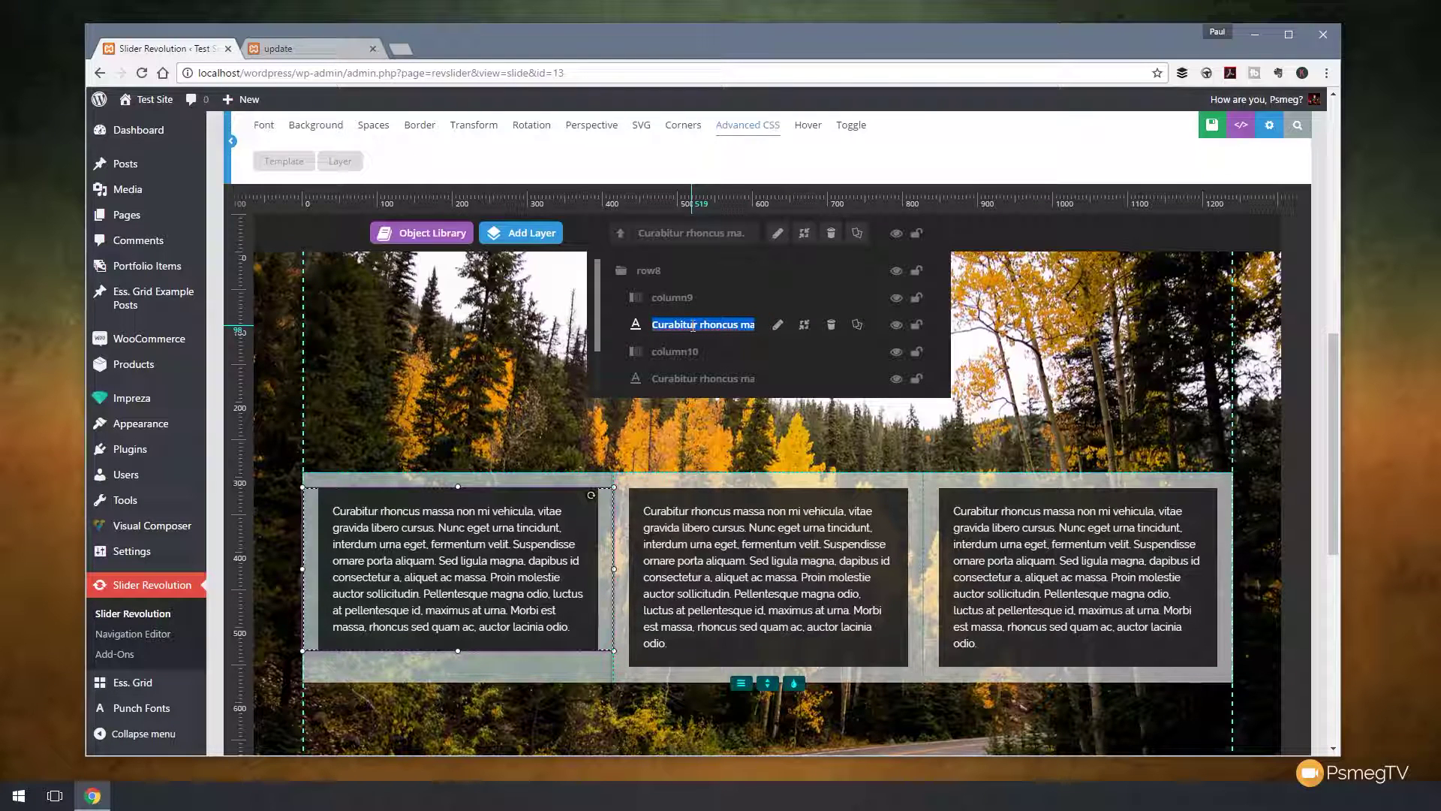
pyautogui.write('Block')
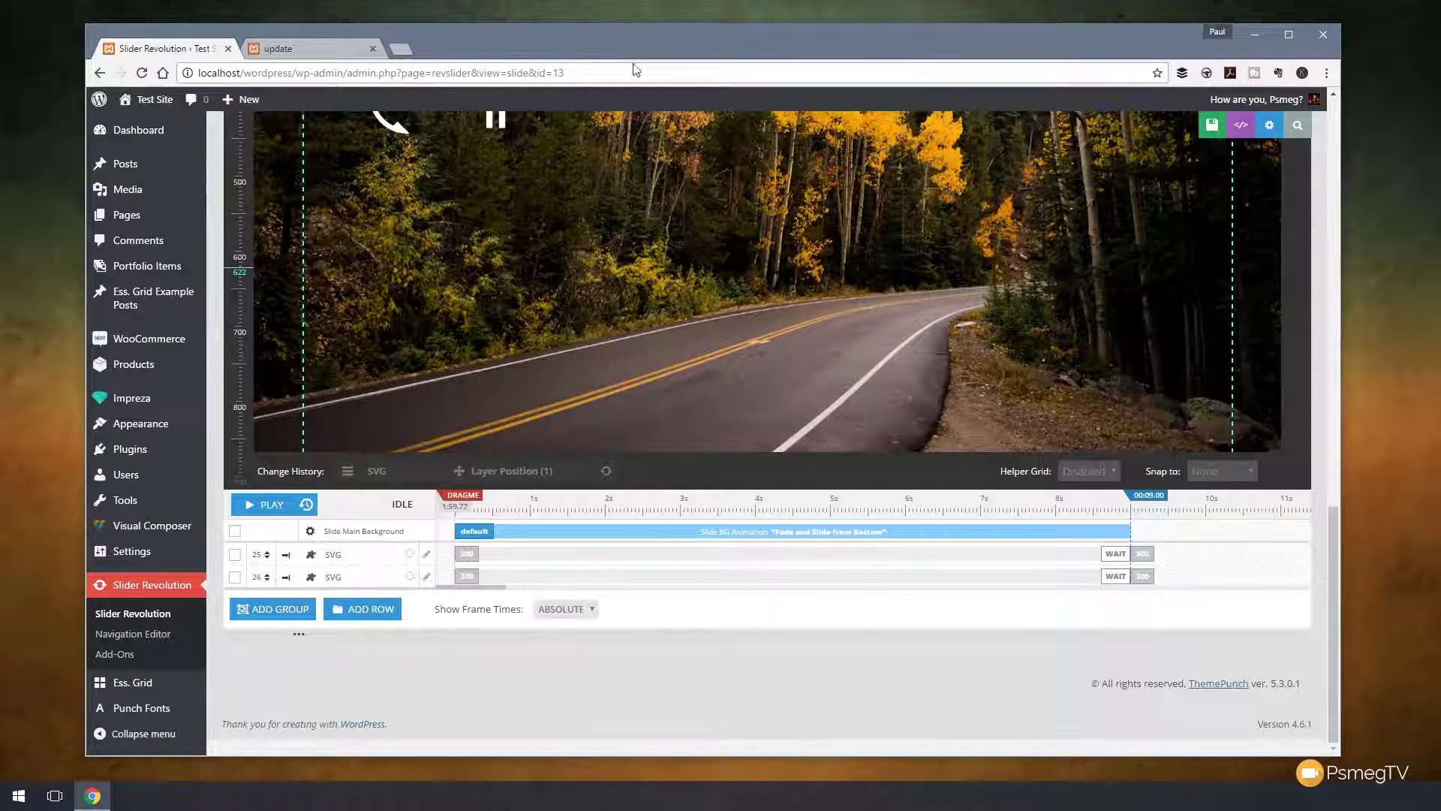
# Move the 3D icon and the person icon lower on the slide, keeping them side by side
pyautogui.scroll(3, 752, 205)
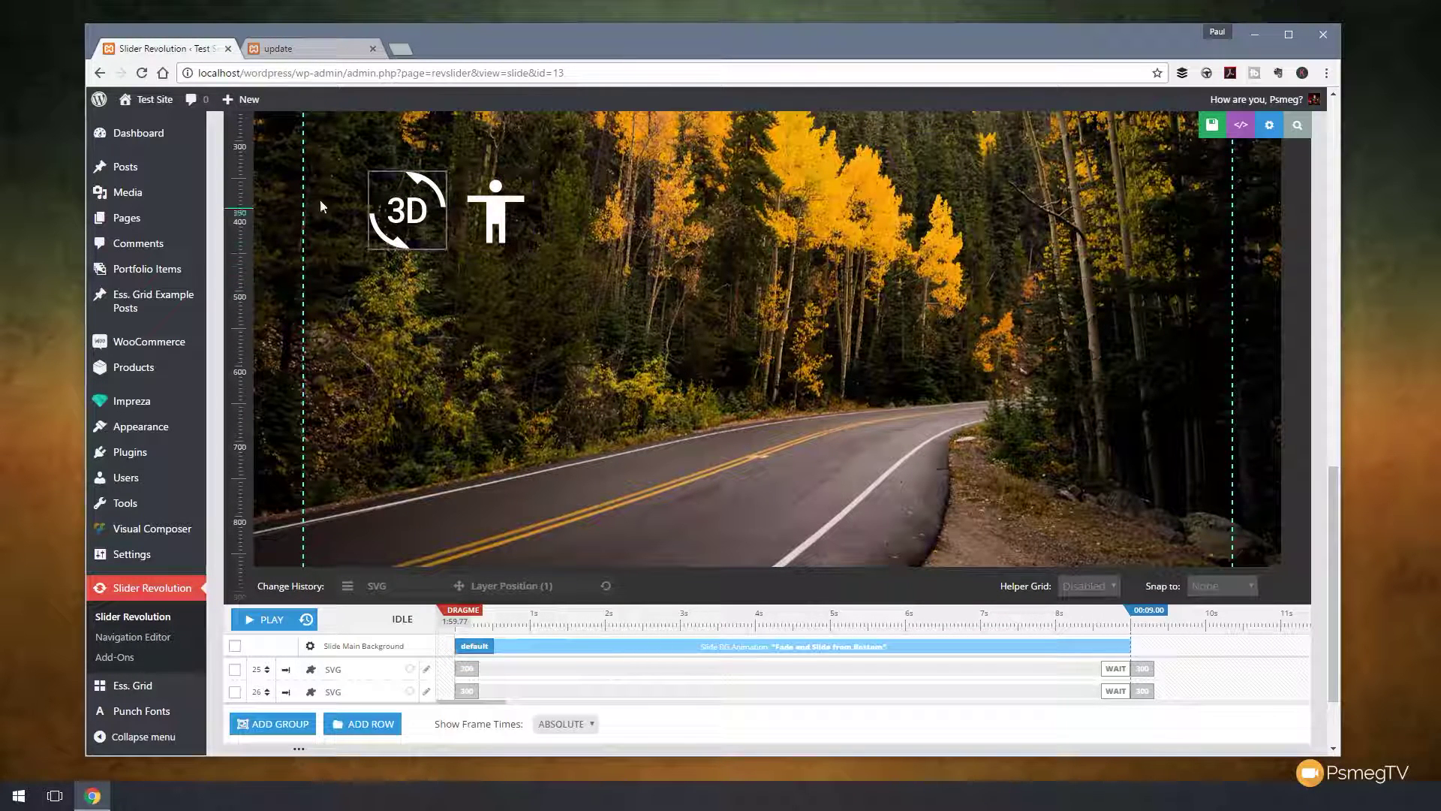
pyautogui.moveTo(398, 222); pyautogui.dragTo(375, 311)
pyautogui.moveTo(478, 227)
pyautogui.mouseDown()
pyautogui.moveTo(498, 317)
pyautogui.moveTo(468, 295)
pyautogui.mouseUp()
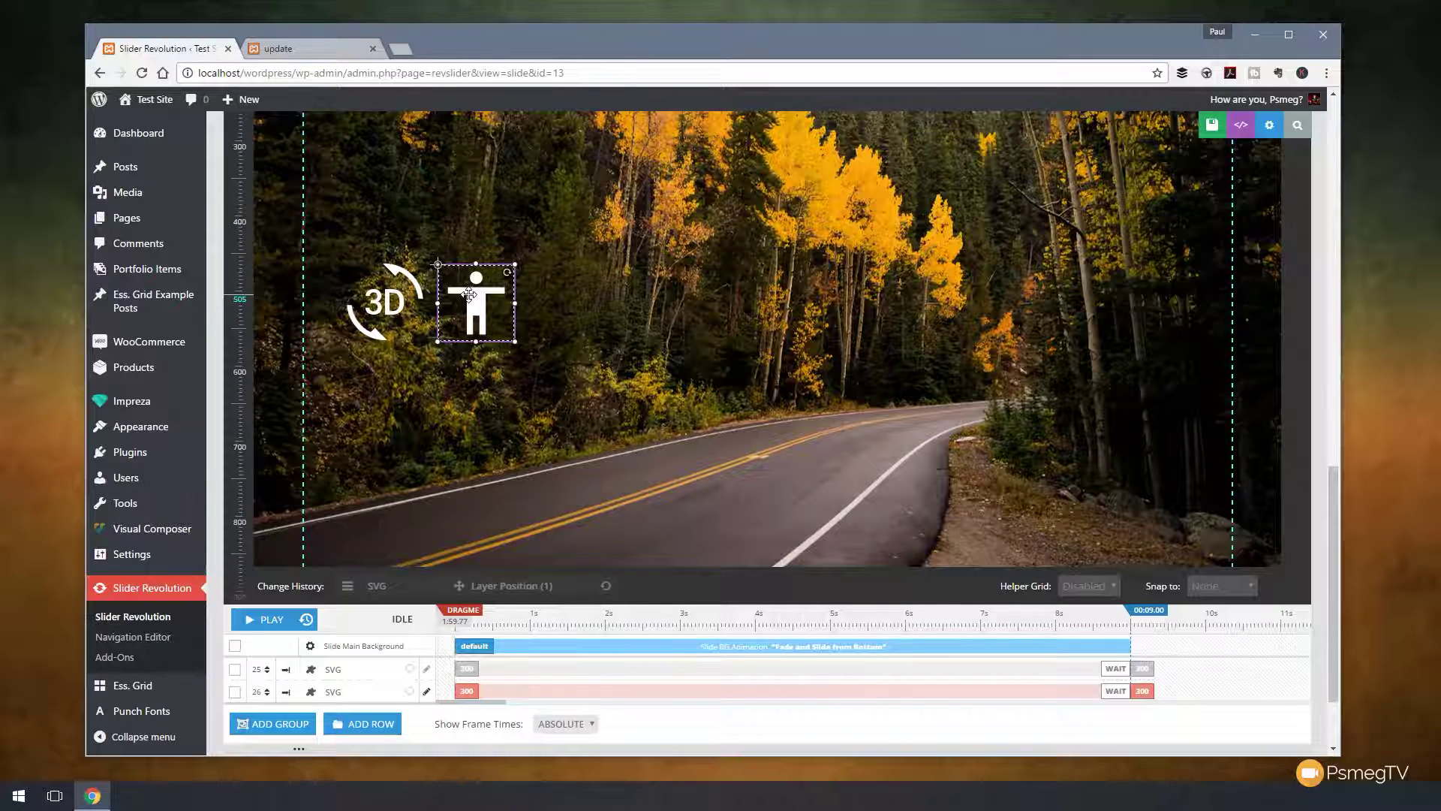
# Add a new layer group and rename it TEST GROUP
pyautogui.scroll(-2, 521, 419)
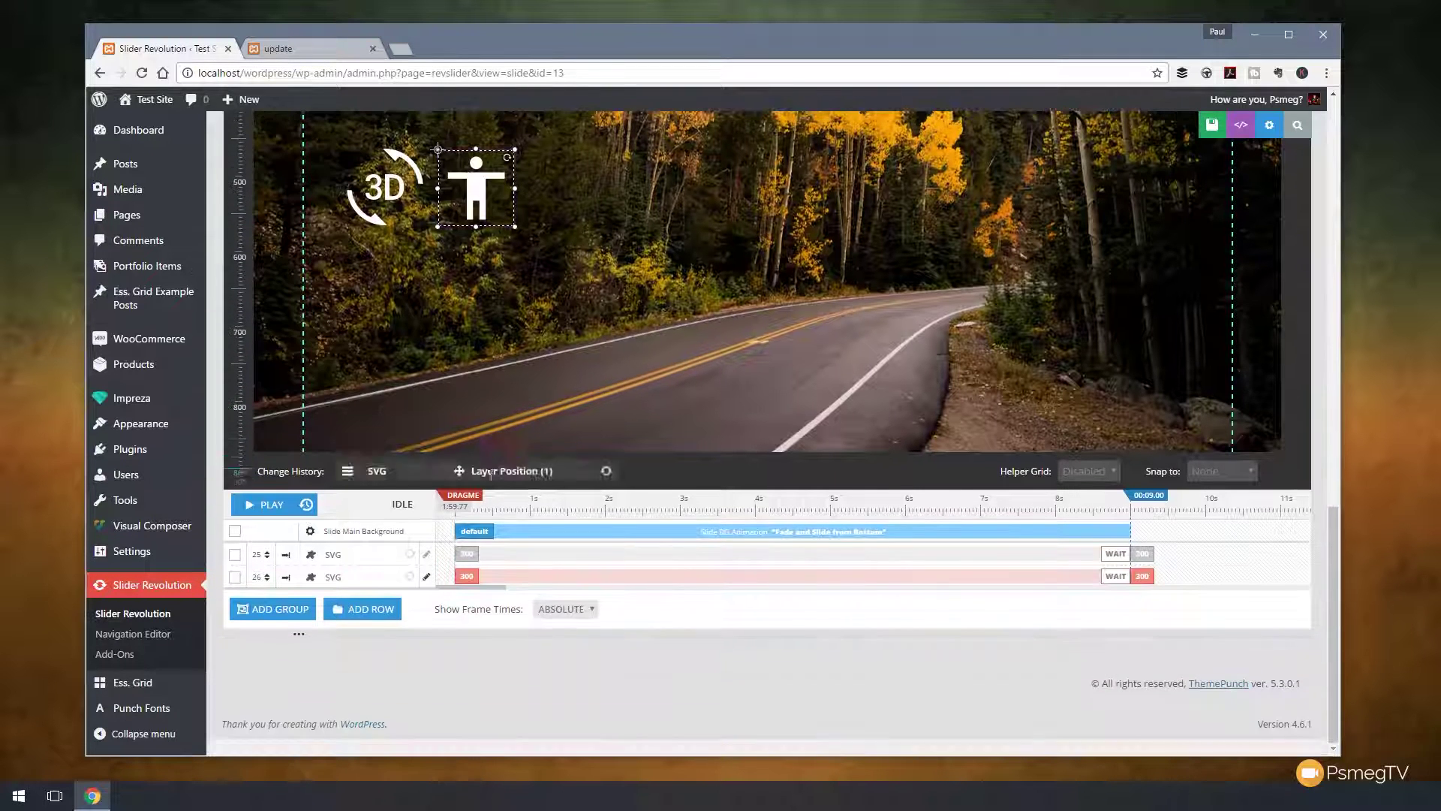
pyautogui.click(280, 609)
pyautogui.doubleClick(319, 597)
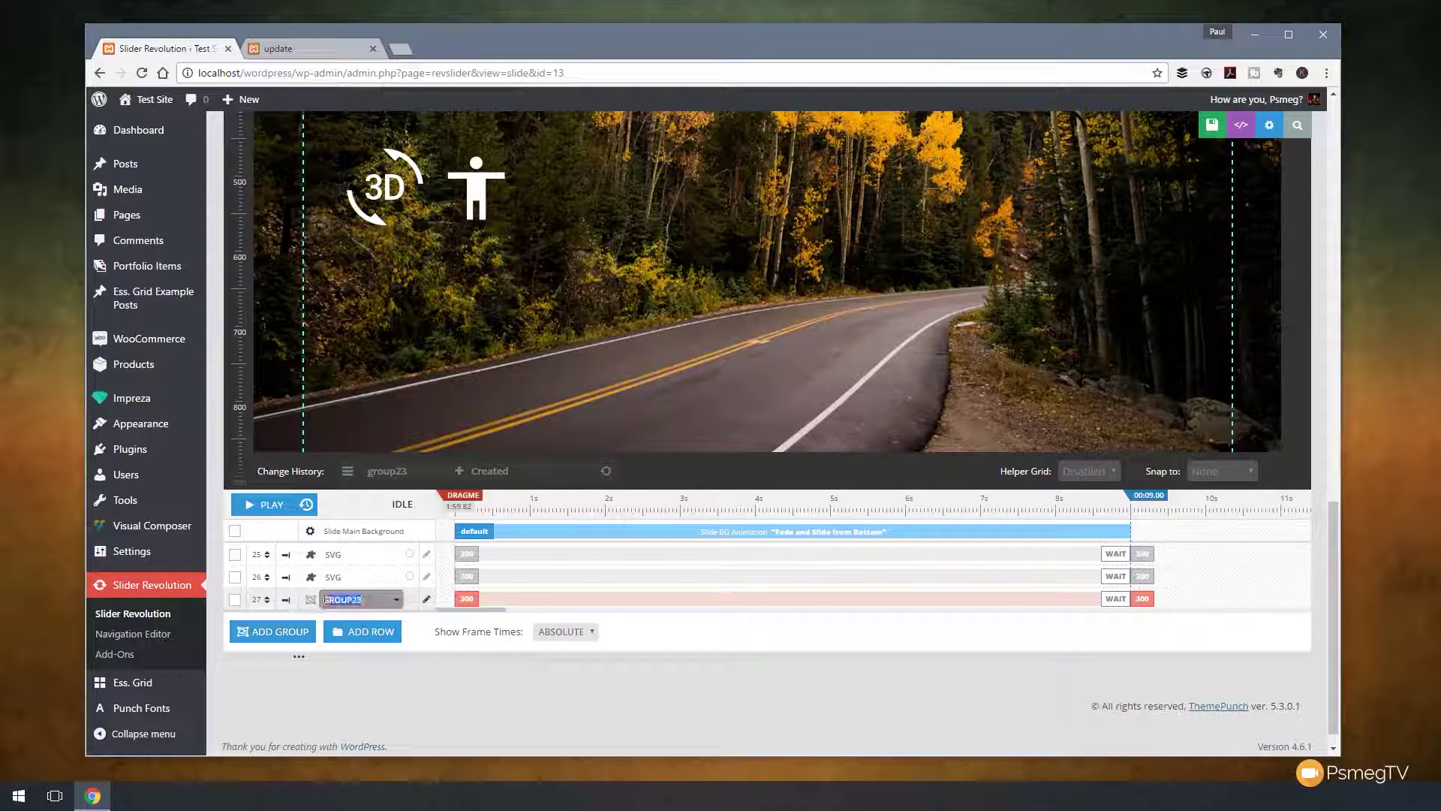
pyautogui.write('TEST')
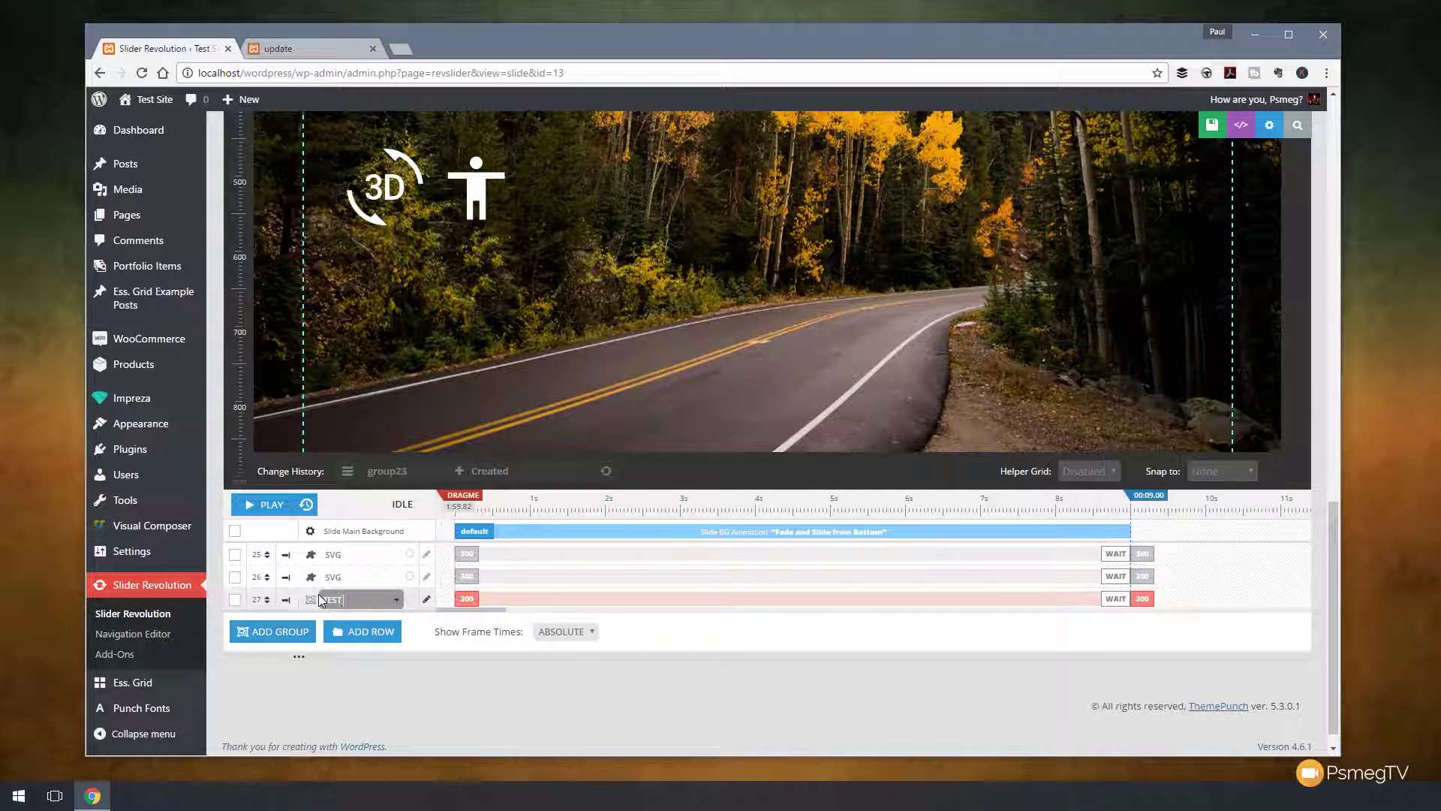
pyautogui.write(' GROUP')
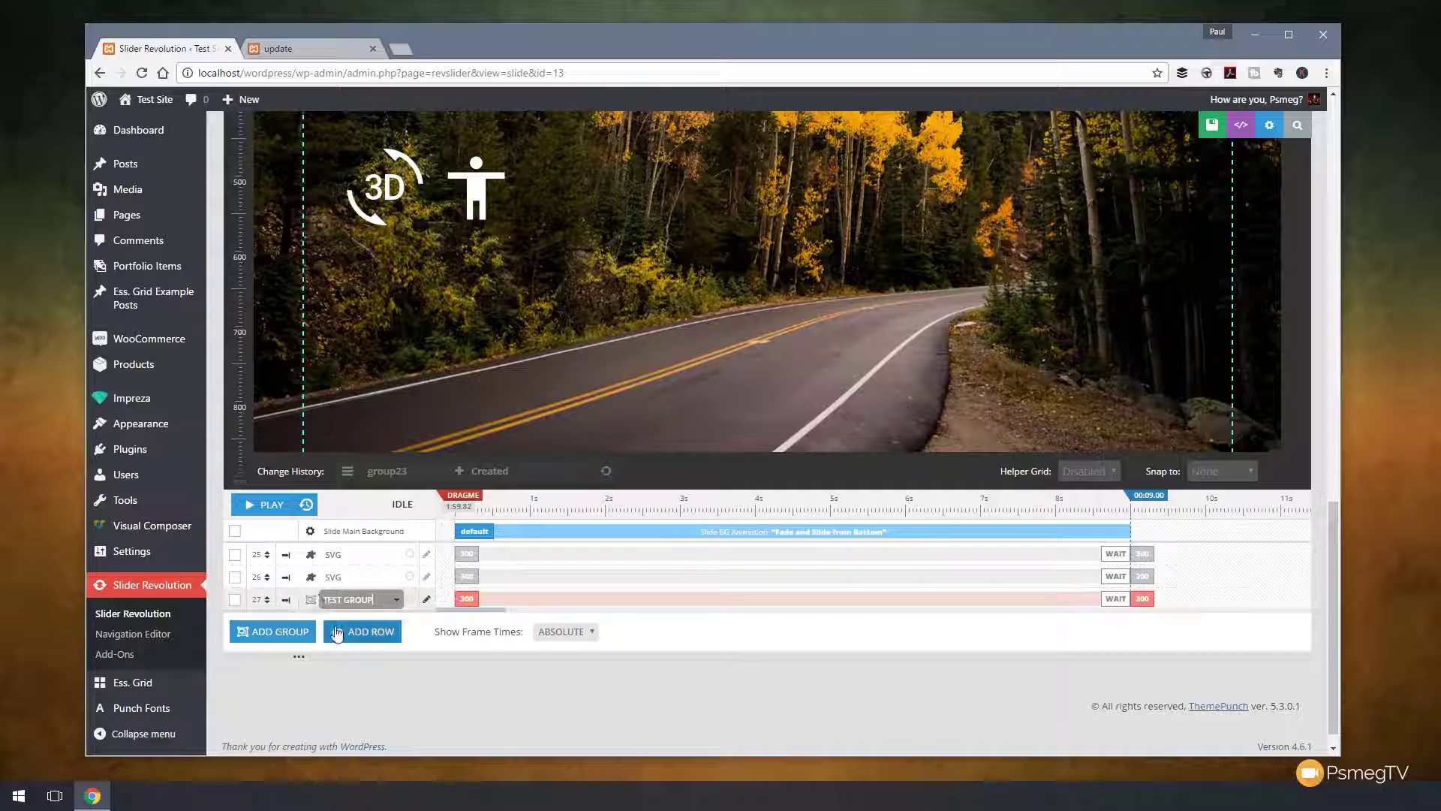
# Move the test group's frame down the slide so it sits just right of the person icon
pyautogui.scroll(2, 560, 373)
pyautogui.scroll(2, 561, 379)
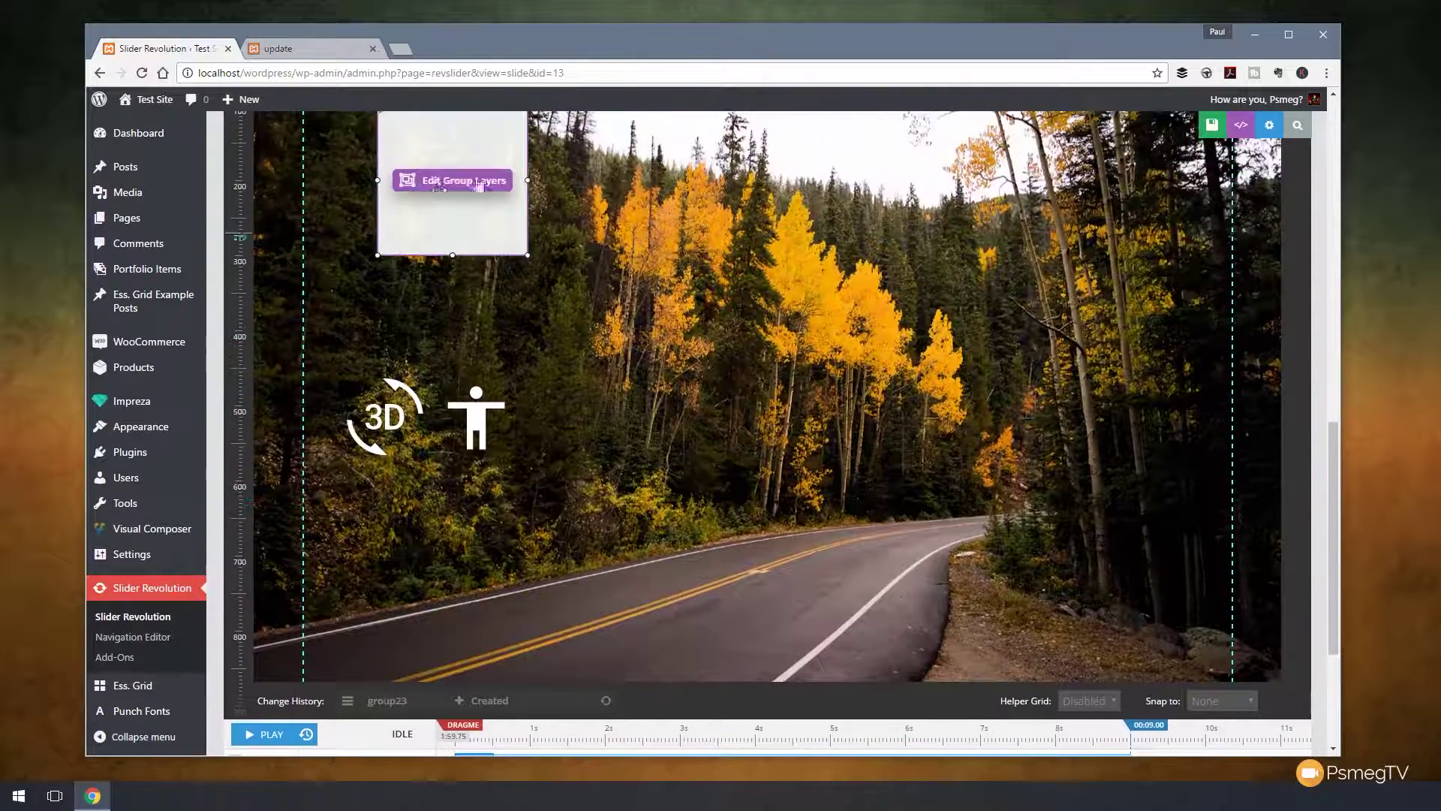
pyautogui.scroll(2, 450, 315)
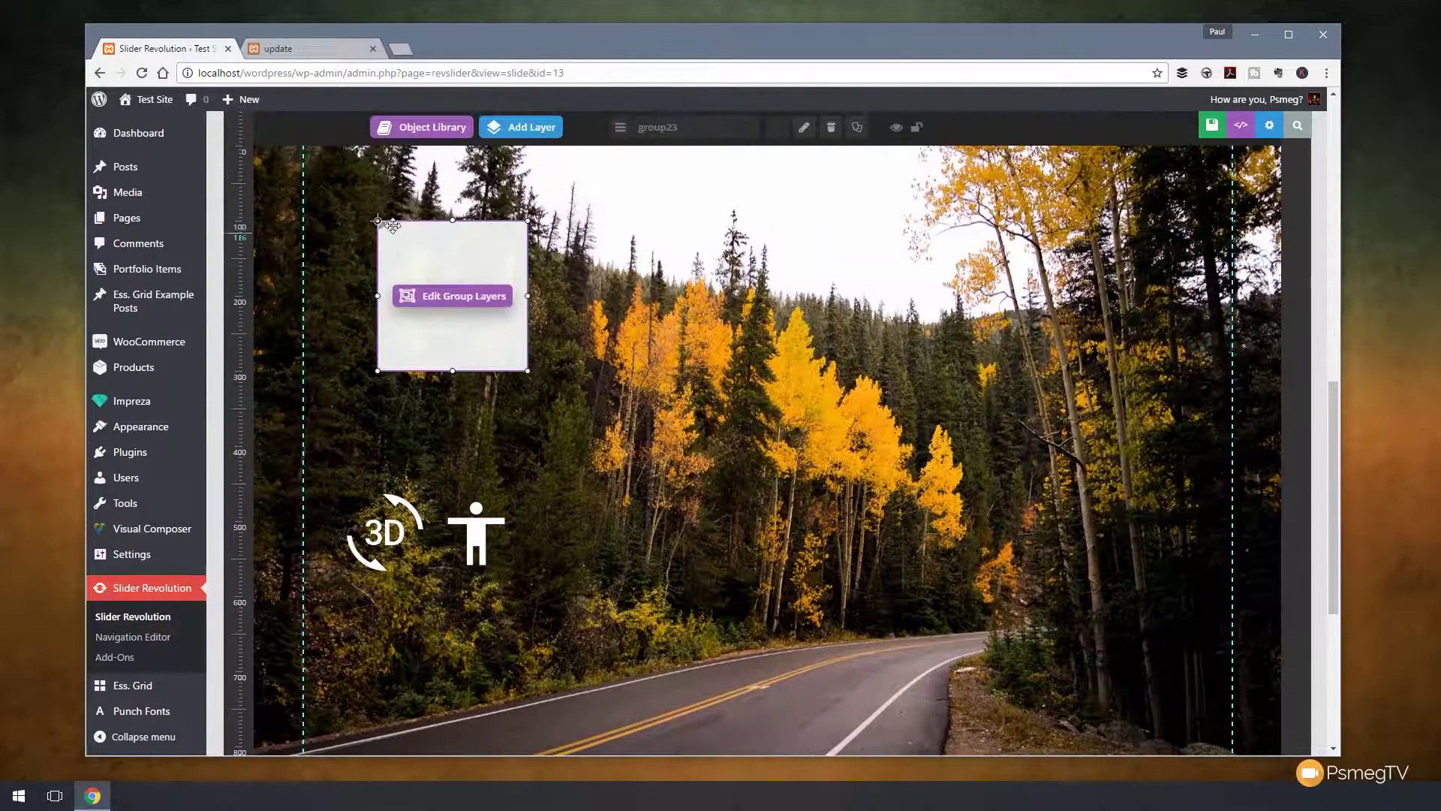
pyautogui.moveTo(379, 221); pyautogui.dragTo(544, 478)
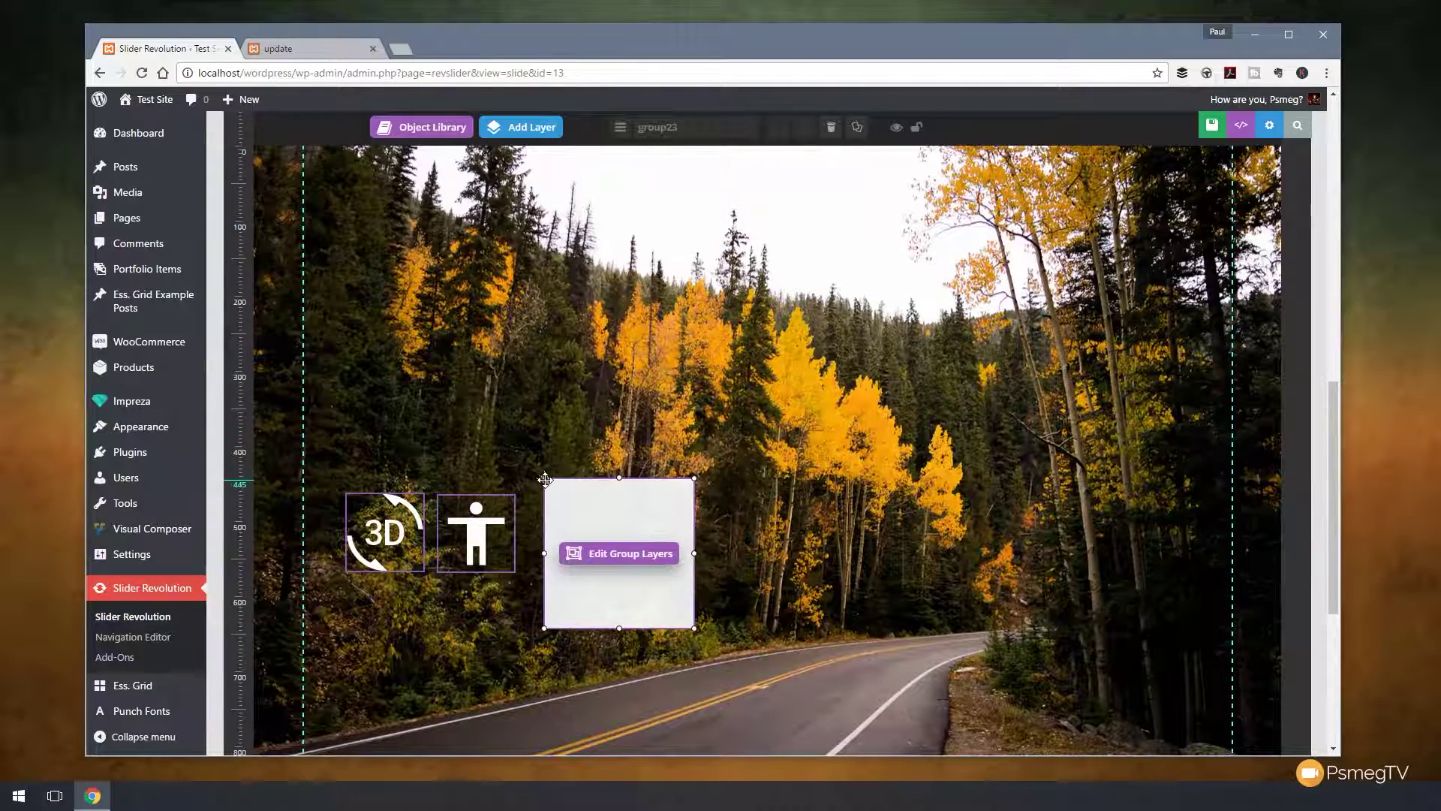
# Move the person icon and the 3D icon inside the test group
pyautogui.scroll(-4, 769, 465)
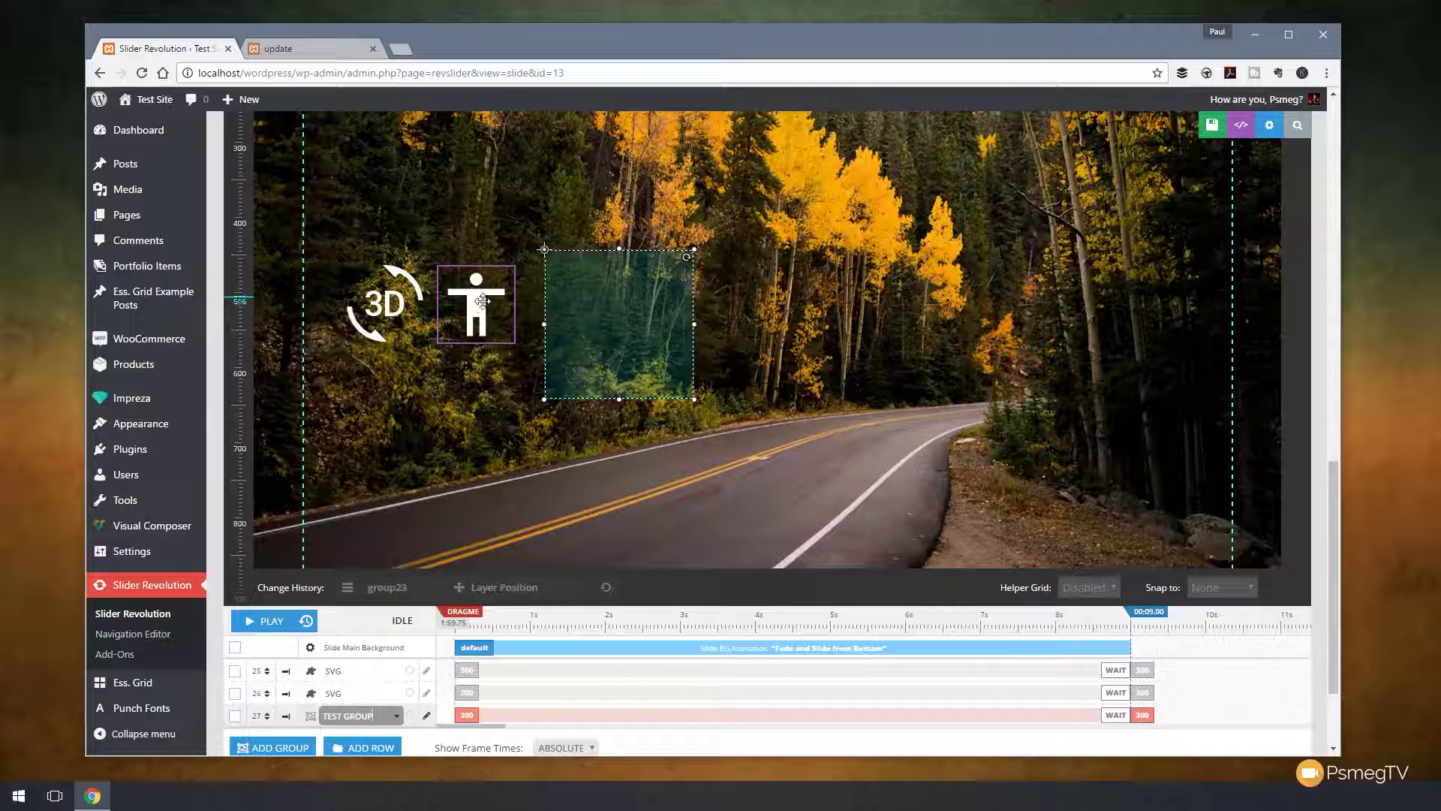
pyautogui.moveTo(478, 303); pyautogui.dragTo(646, 293)
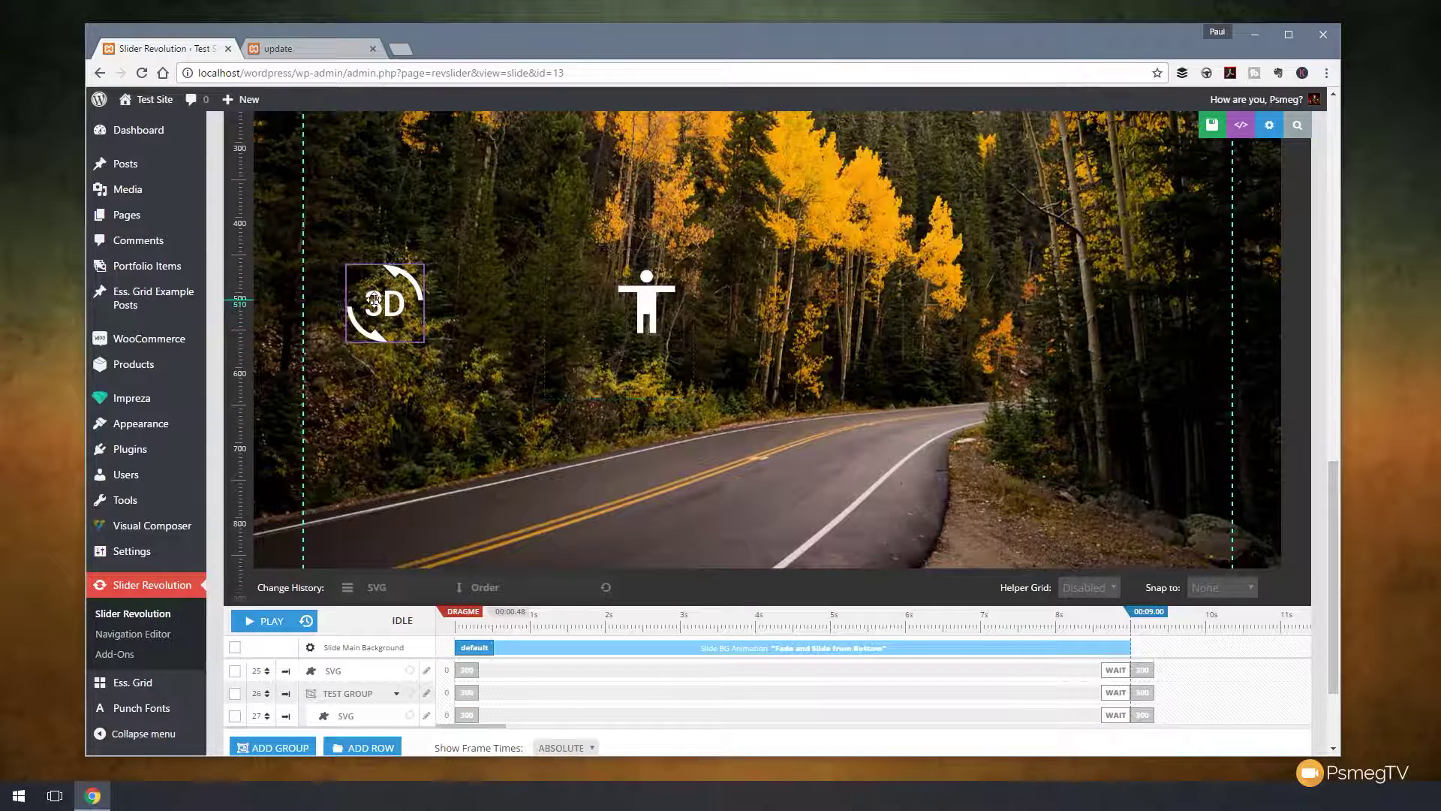
pyautogui.moveTo(374, 300); pyautogui.dragTo(576, 352)
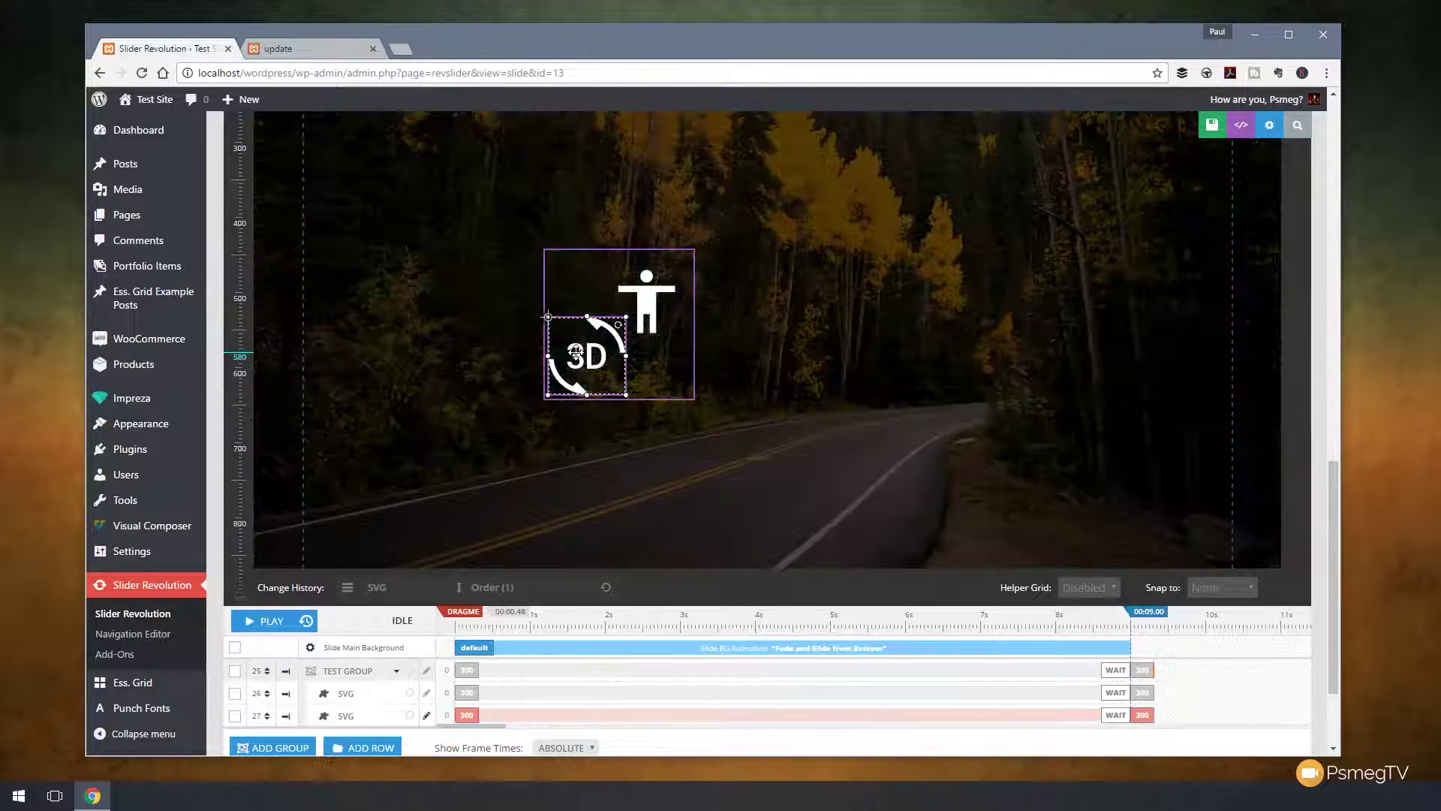
# Resize the test group into a wide, shallower frame and arrange the person icon and 3D icon side by side inside it
pyautogui.click(694, 396)
pyautogui.moveTo(696, 402); pyautogui.dragTo(970, 358)
pyautogui.moveTo(604, 338); pyautogui.dragTo(758, 286)
pyautogui.moveTo(641, 281); pyautogui.dragTo(586, 281)
pyautogui.moveTo(742, 291); pyautogui.dragTo(676, 289)
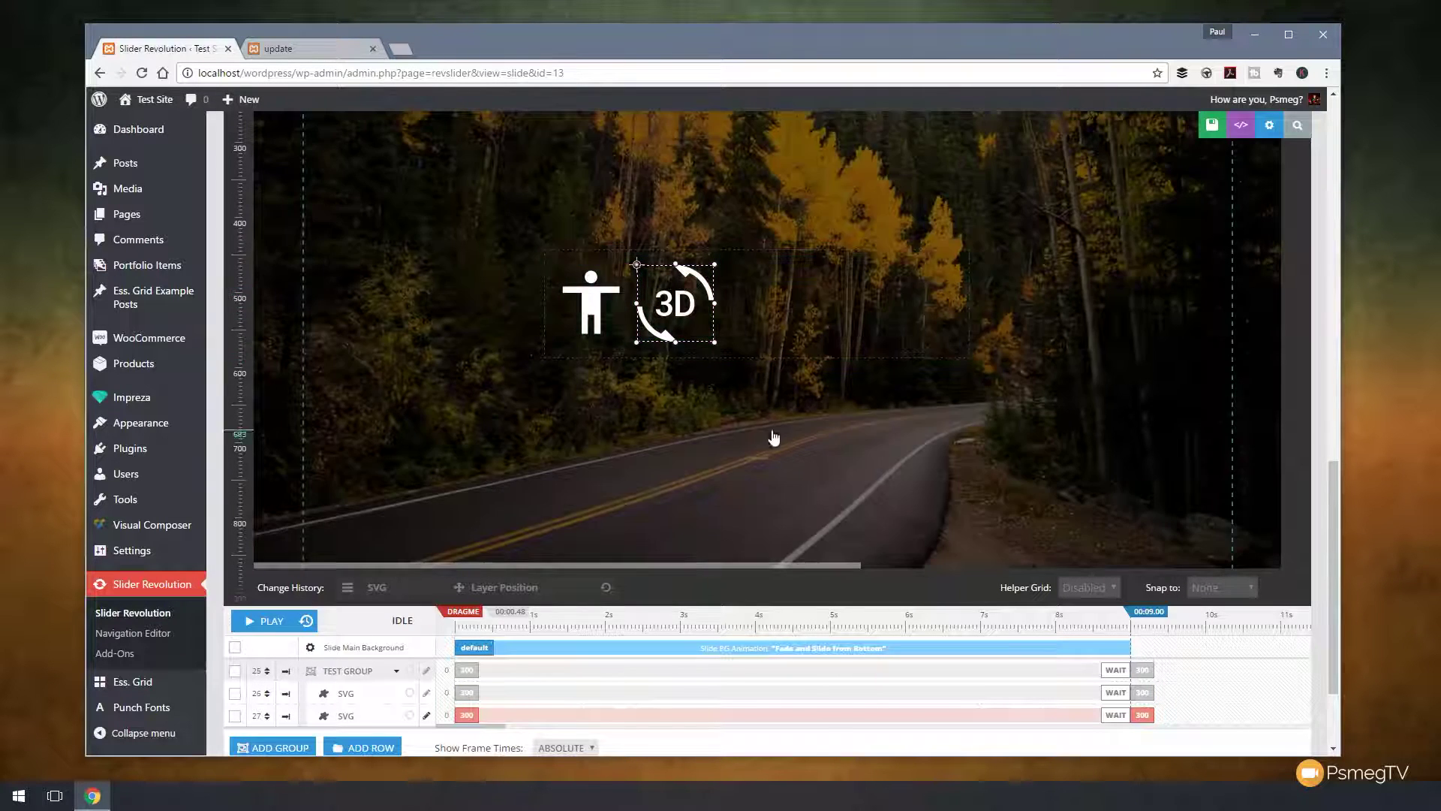
# Narrow the test group to about 260 px around the icons and move it to about X 100 px, Y 386 px
pyautogui.click(965, 319)
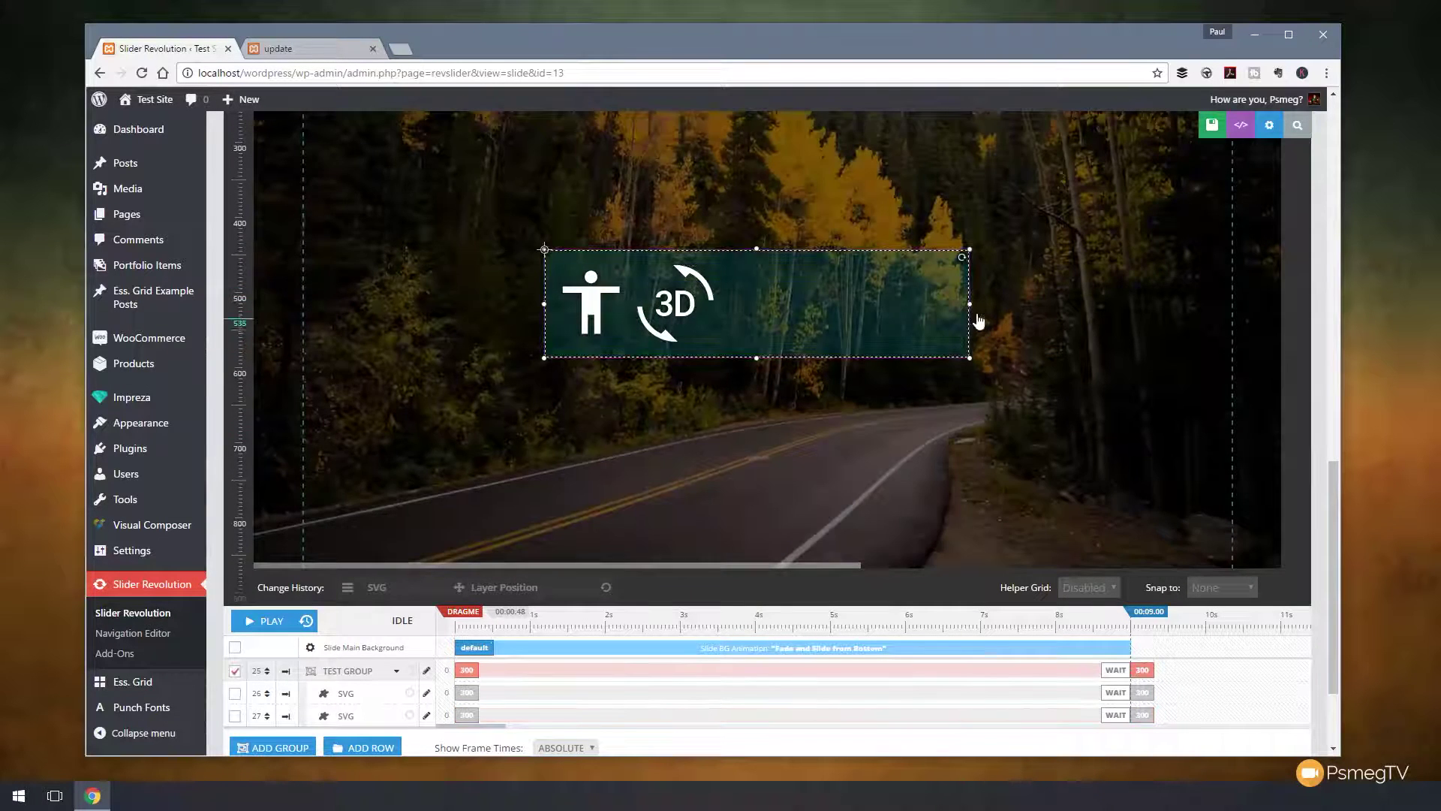
pyautogui.moveTo(969, 304); pyautogui.dragTo(741, 305)
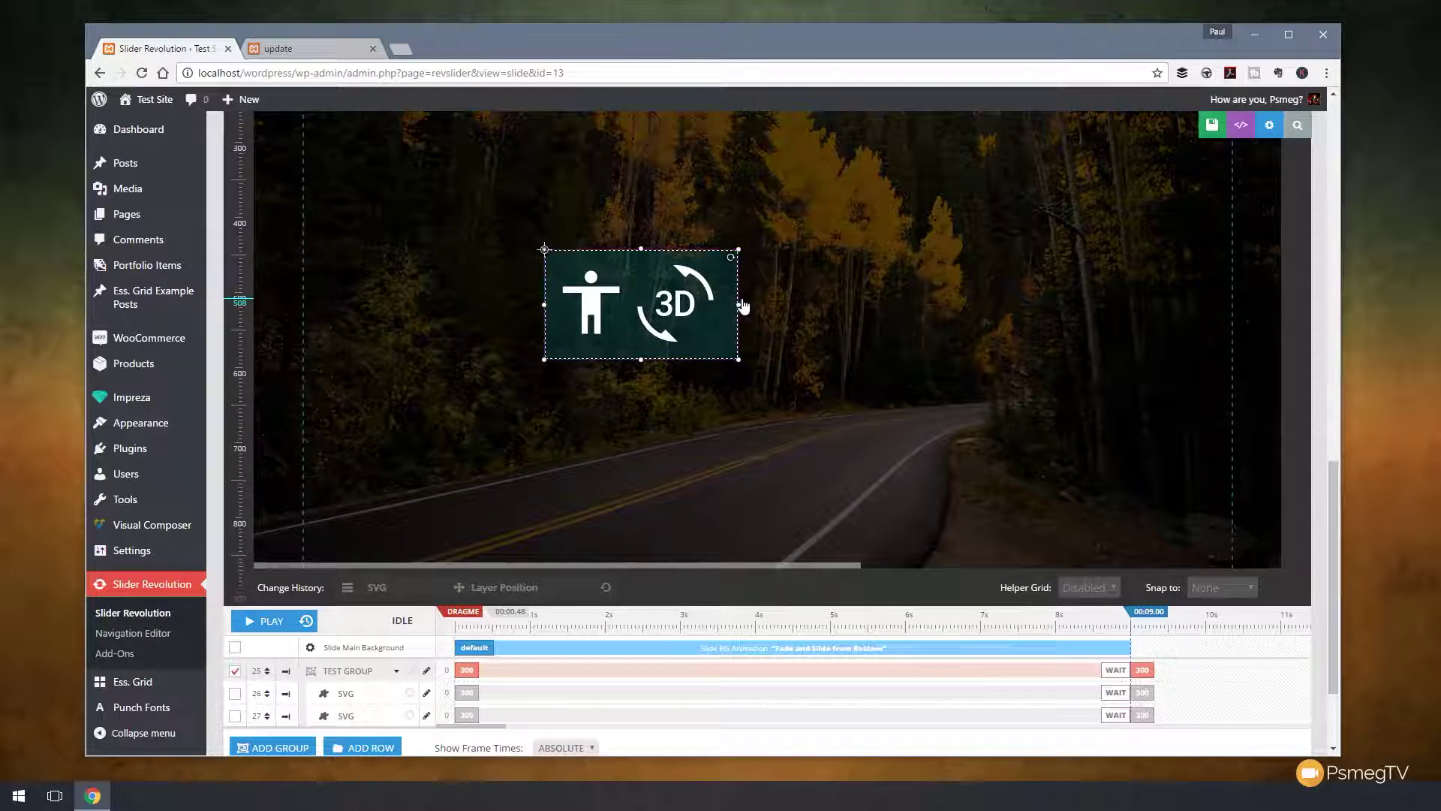
pyautogui.moveTo(536, 245); pyautogui.dragTo(378, 208)
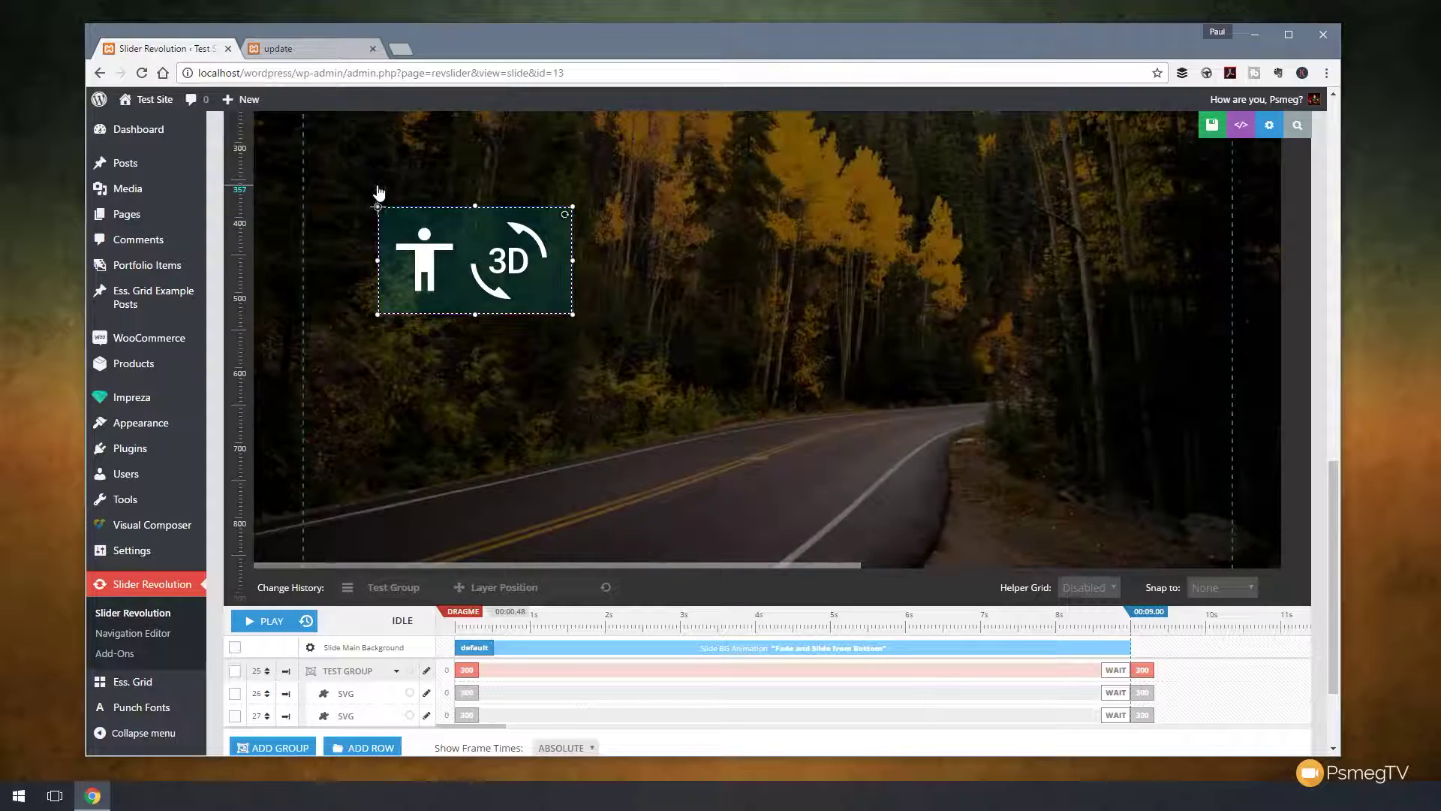
# Give the test group a light grey background and set its background opacity to 0.8
pyautogui.scroll(-2, 418, 556)
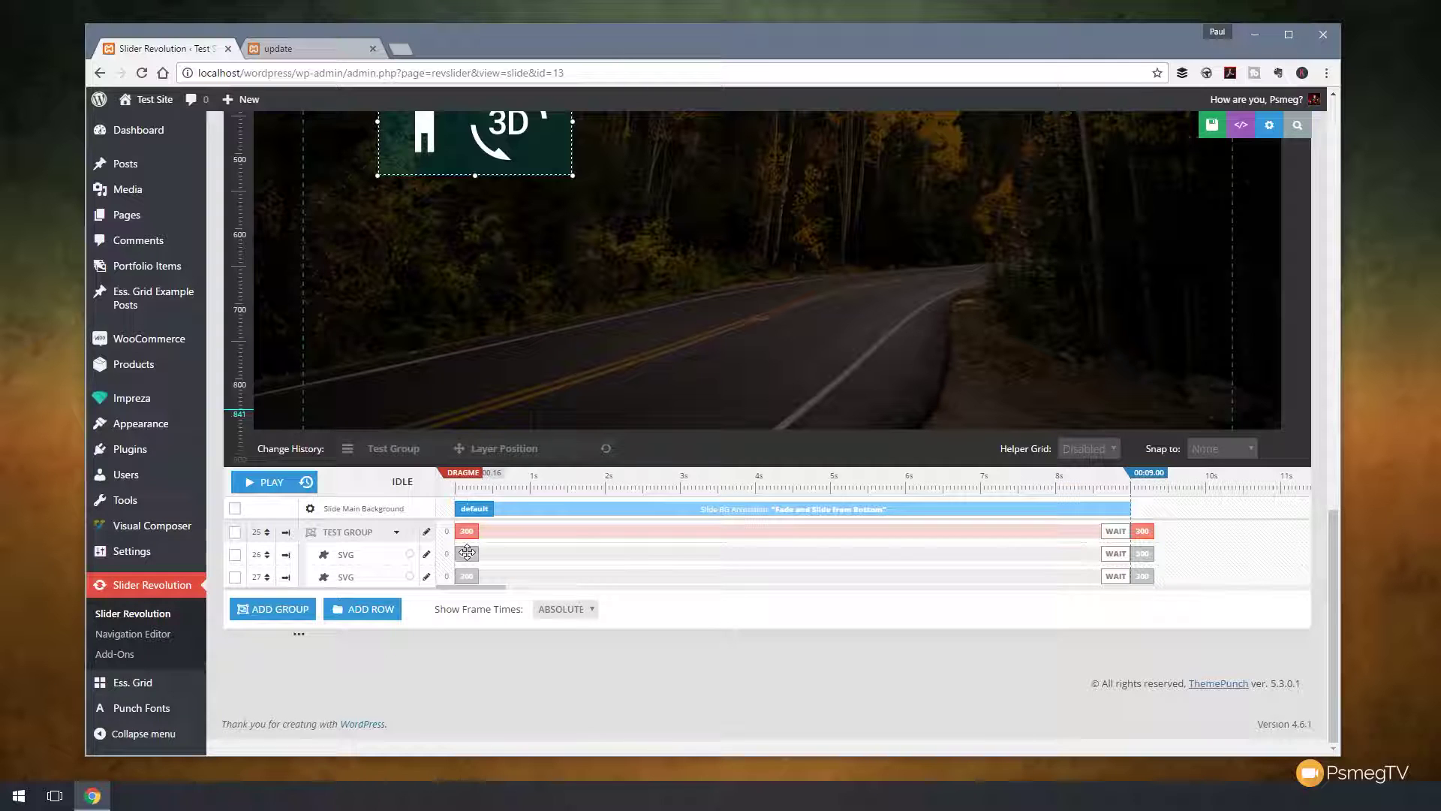
pyautogui.scroll(3, 467, 551)
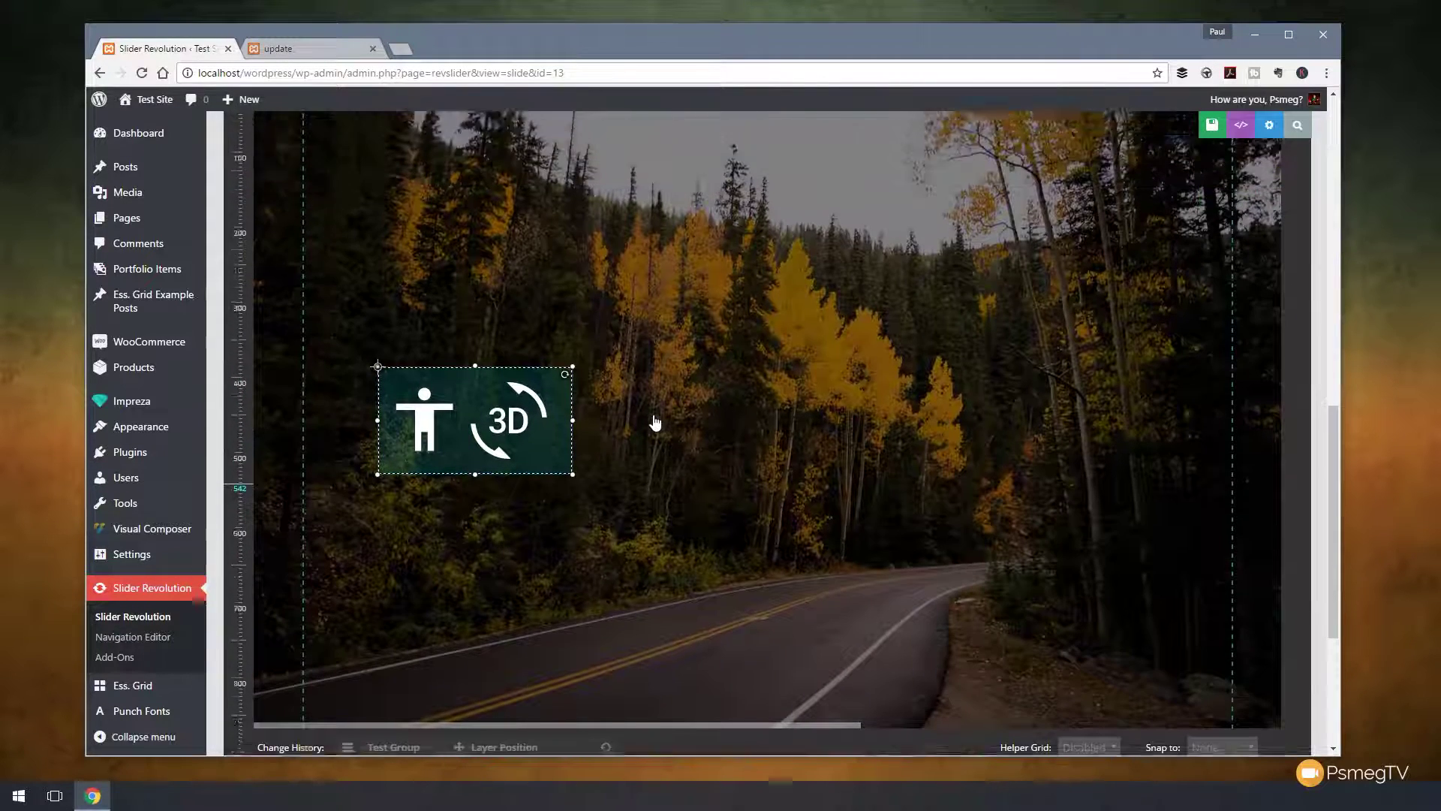
pyautogui.scroll(6, 653, 418)
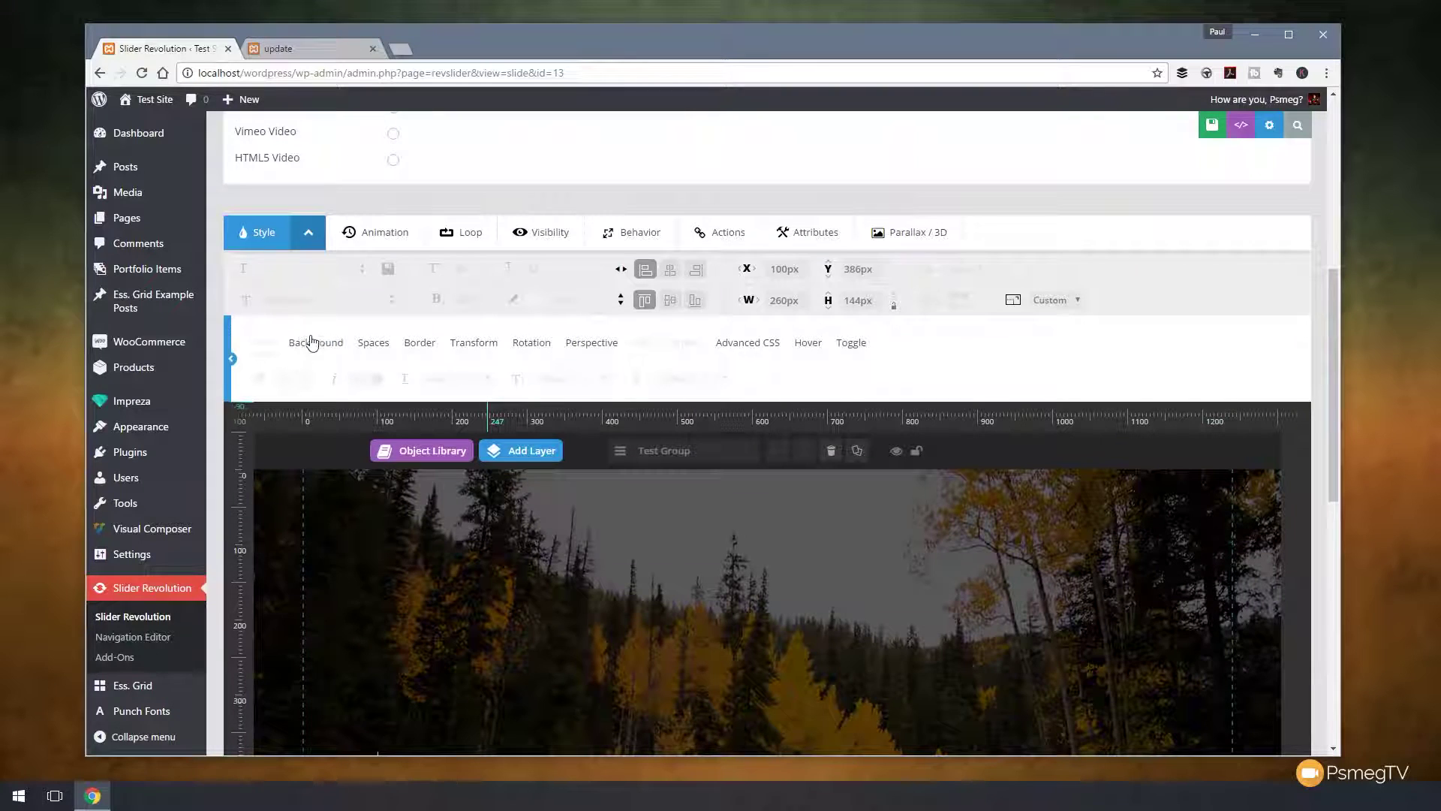
pyautogui.click(314, 347)
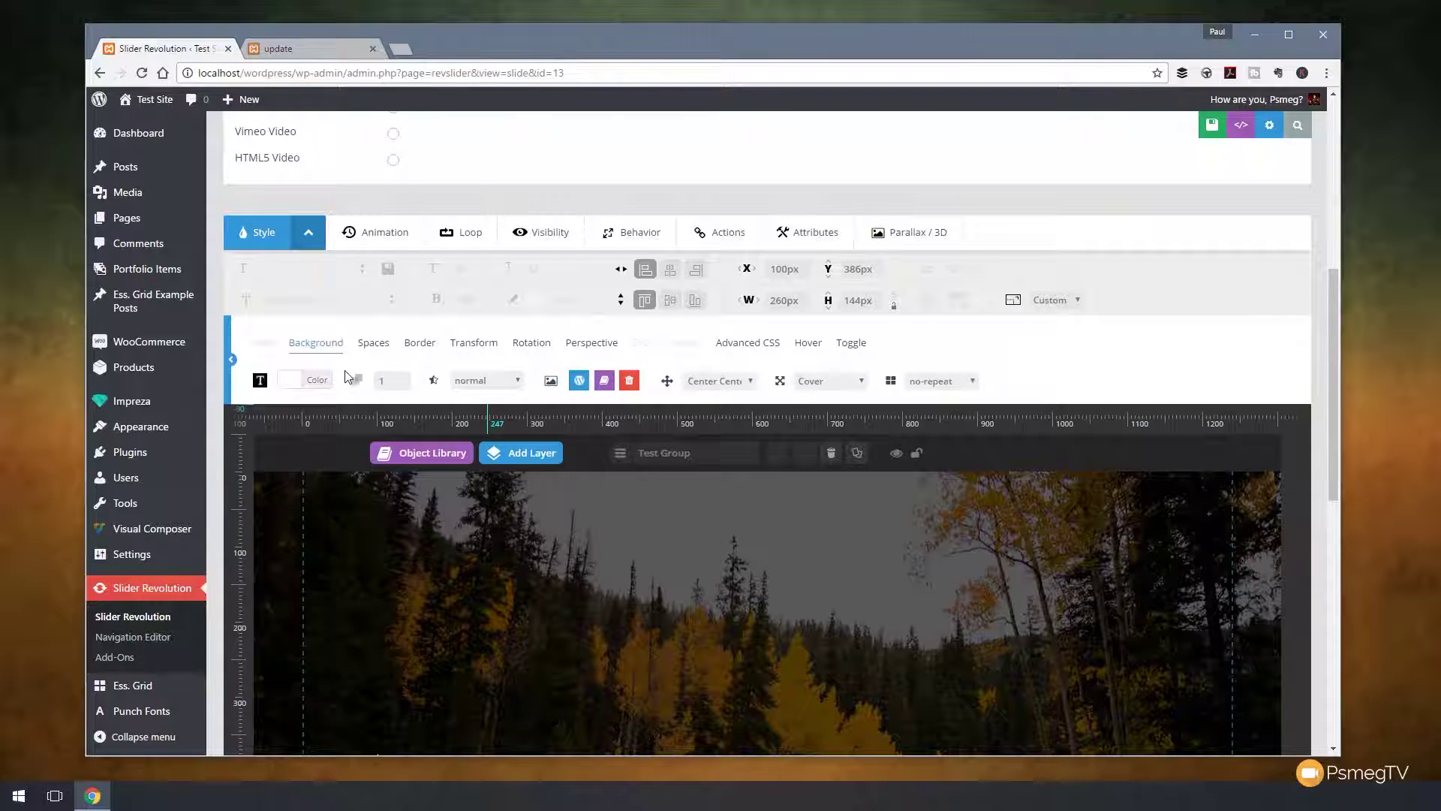
pyautogui.click(300, 384)
pyautogui.click(295, 429)
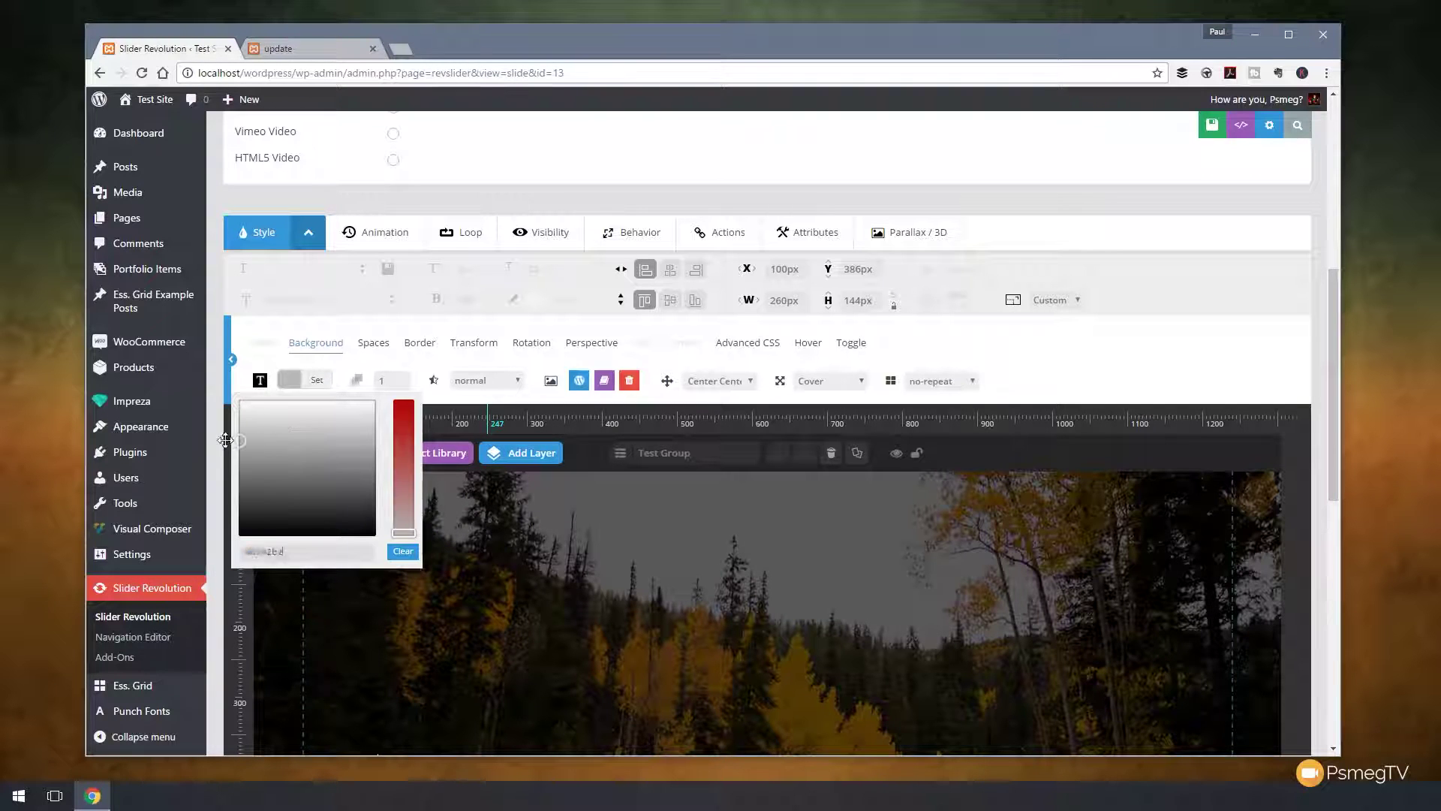
pyautogui.click(382, 382)
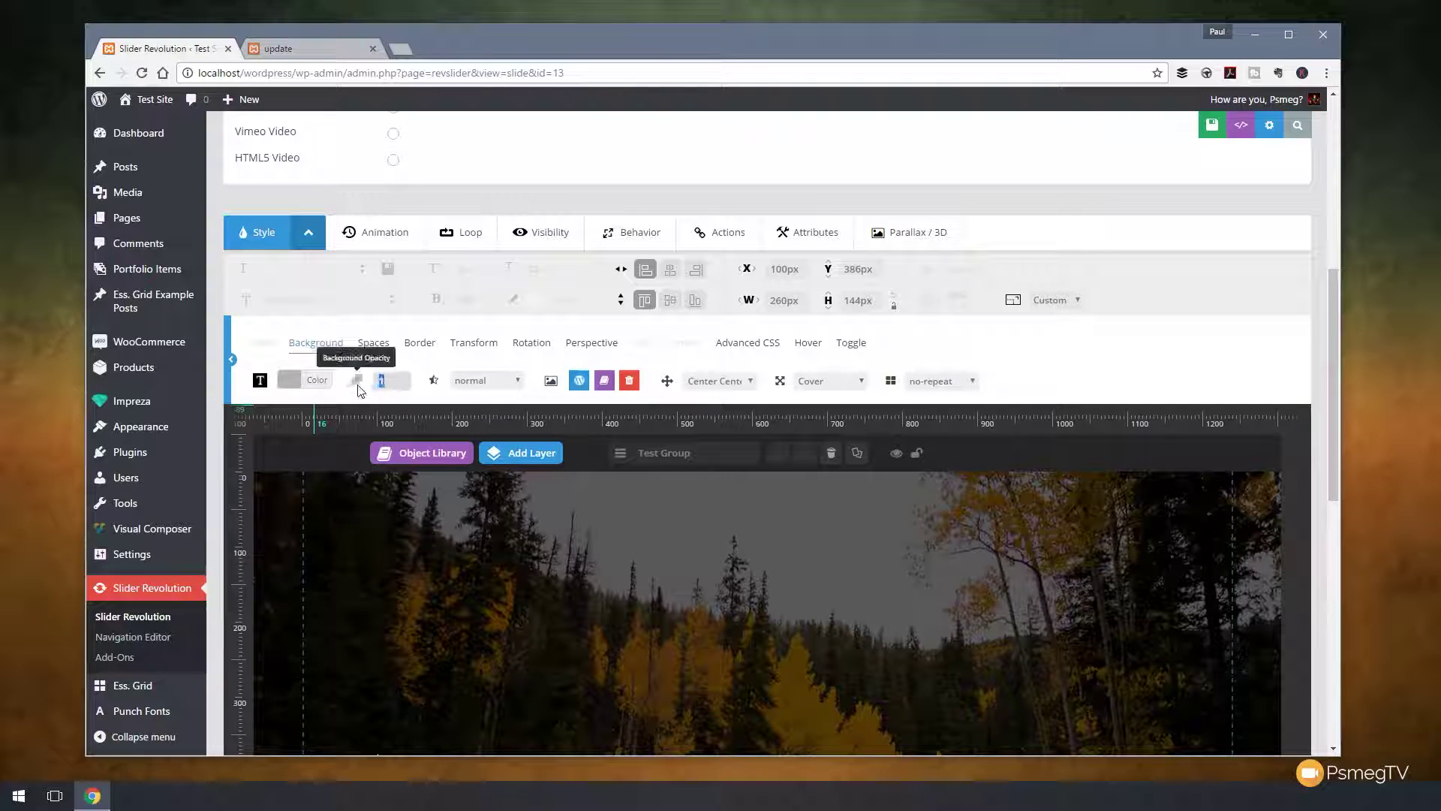
pyautogui.write('0.8')
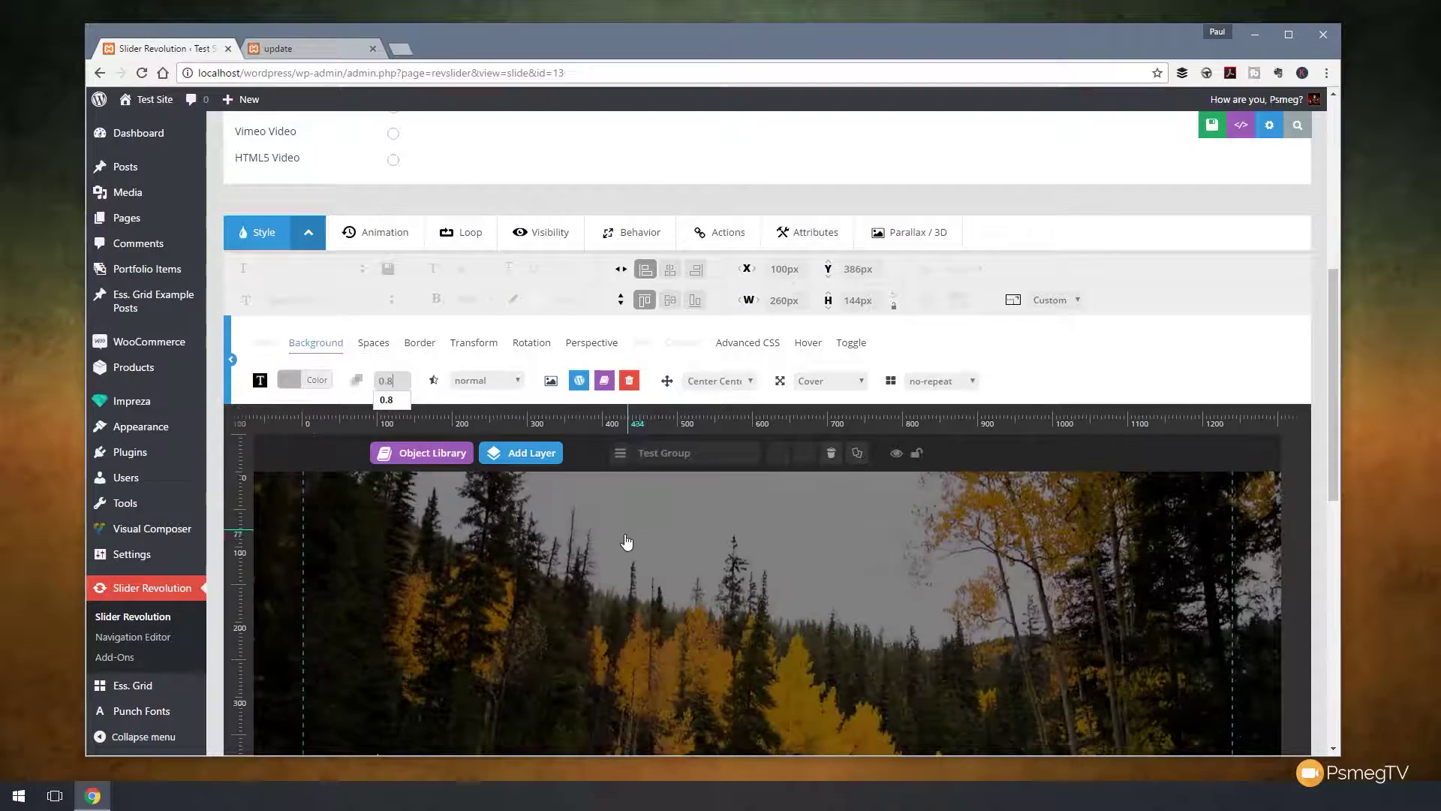
pyautogui.scroll(-4, 627, 547)
pyautogui.click(650, 510)
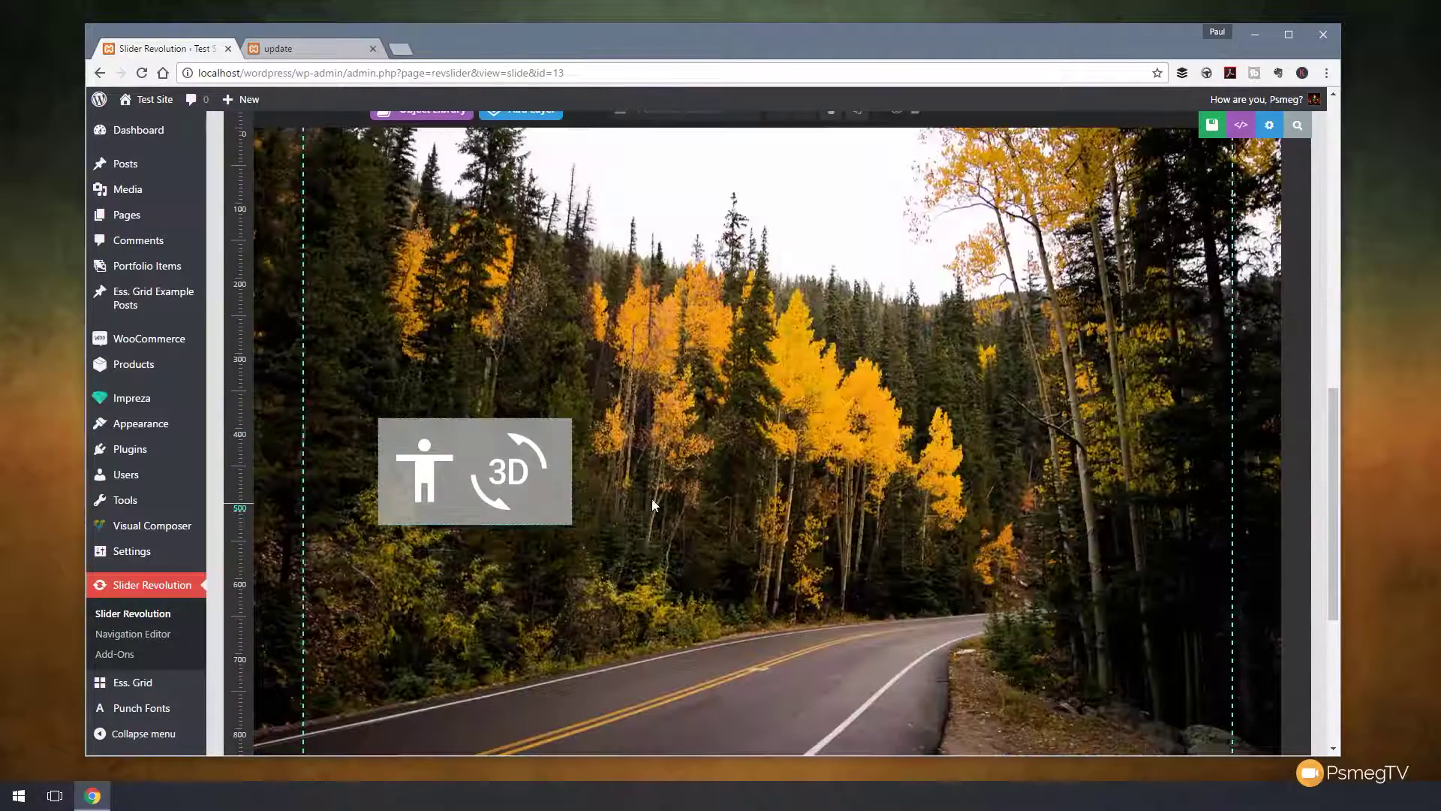
# Centre the test group horizontally and vertically on the slide
pyautogui.moveTo(439, 474)
pyautogui.moveTo(428, 430)
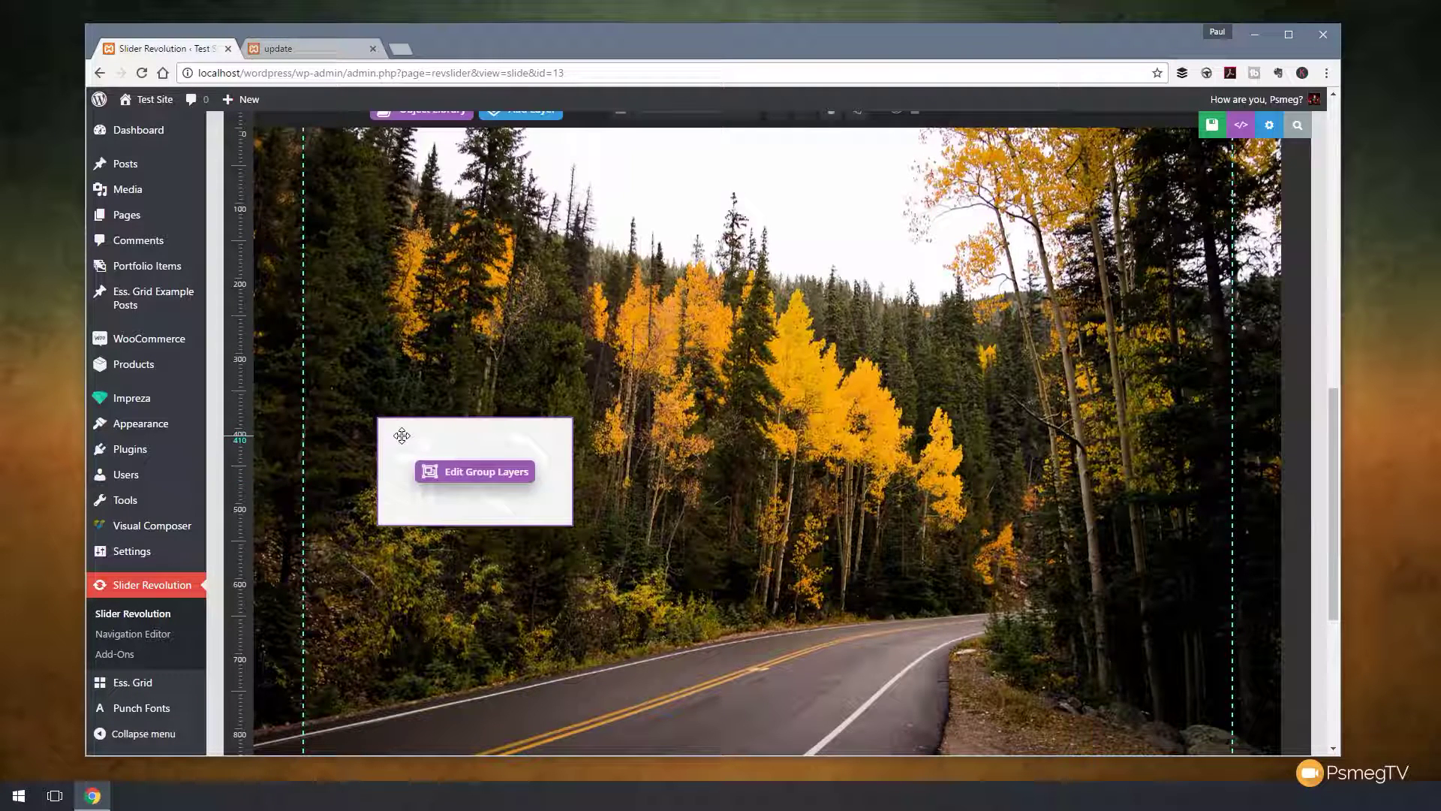
pyautogui.click(401, 436)
pyautogui.click(465, 472)
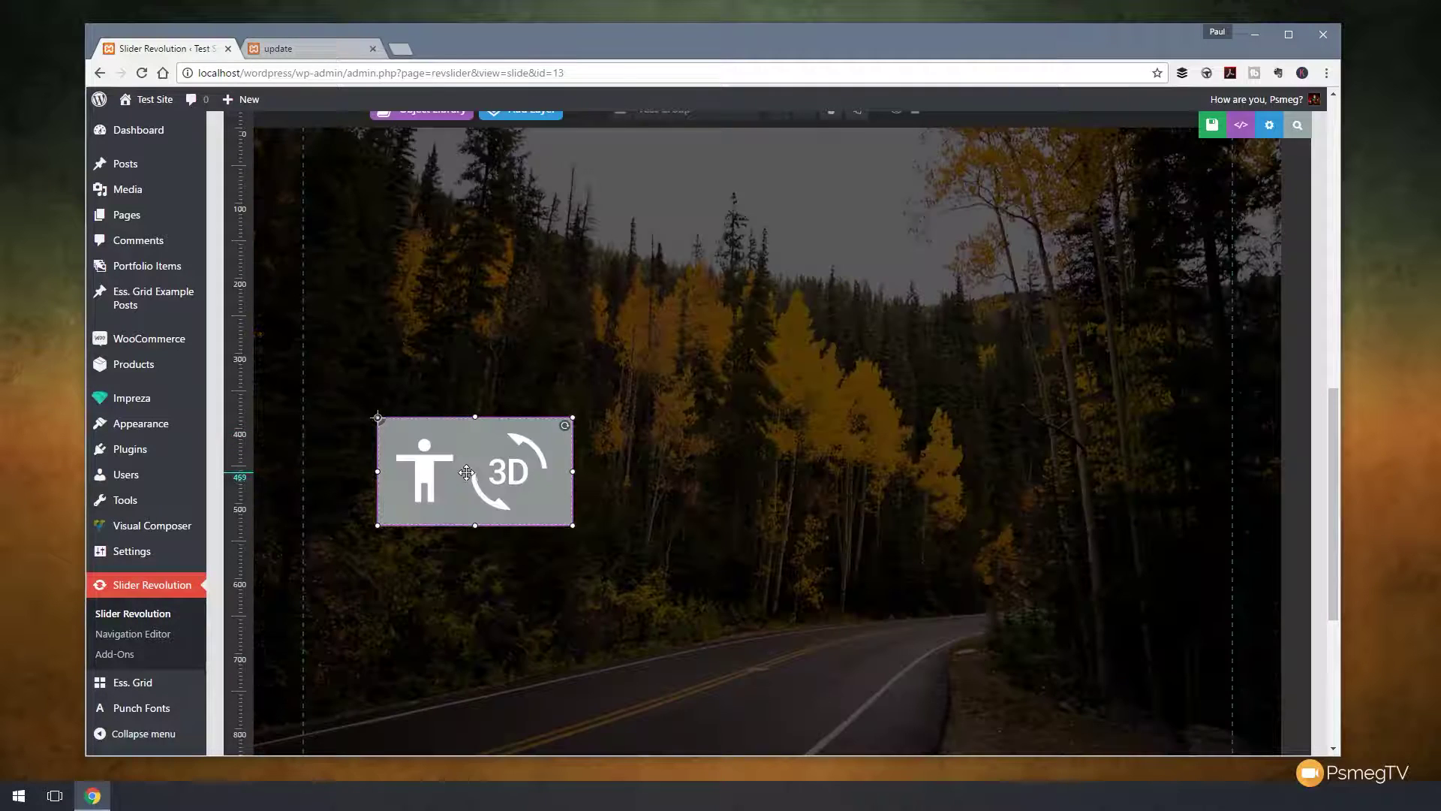
pyautogui.click(638, 475)
pyautogui.scroll(5, 637, 474)
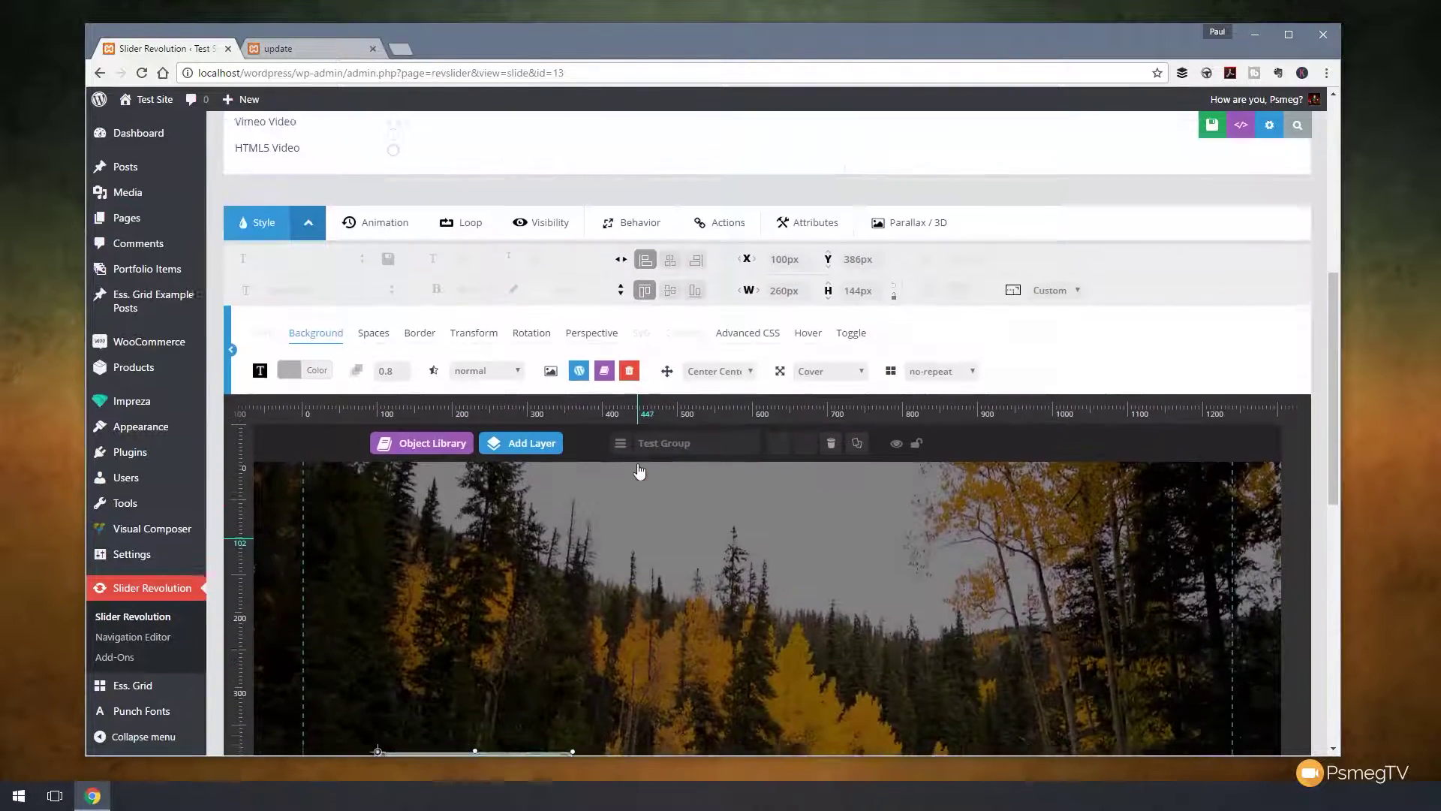
pyautogui.scroll(-4, 704, 563)
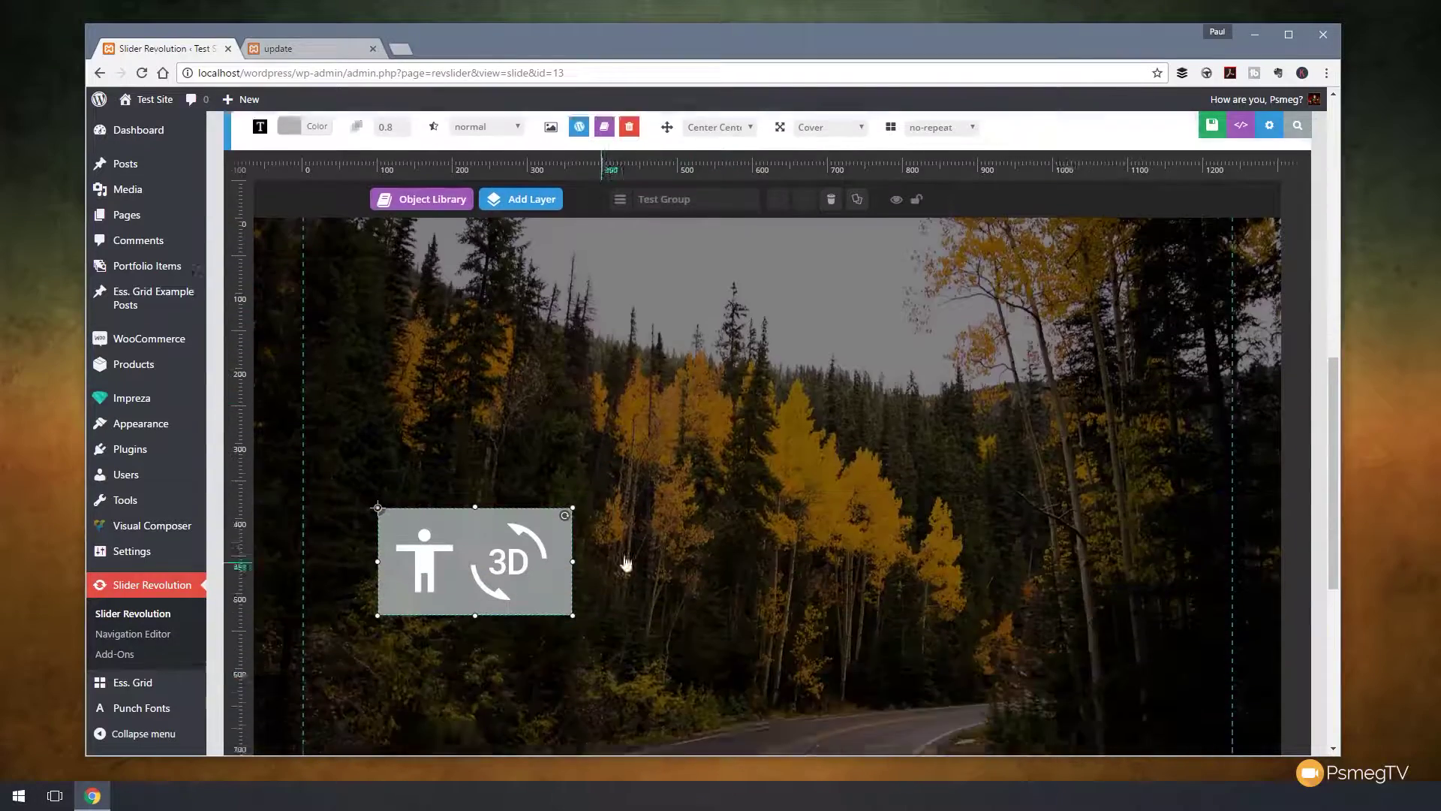
pyautogui.scroll(4, 686, 529)
pyautogui.scroll(1, 688, 527)
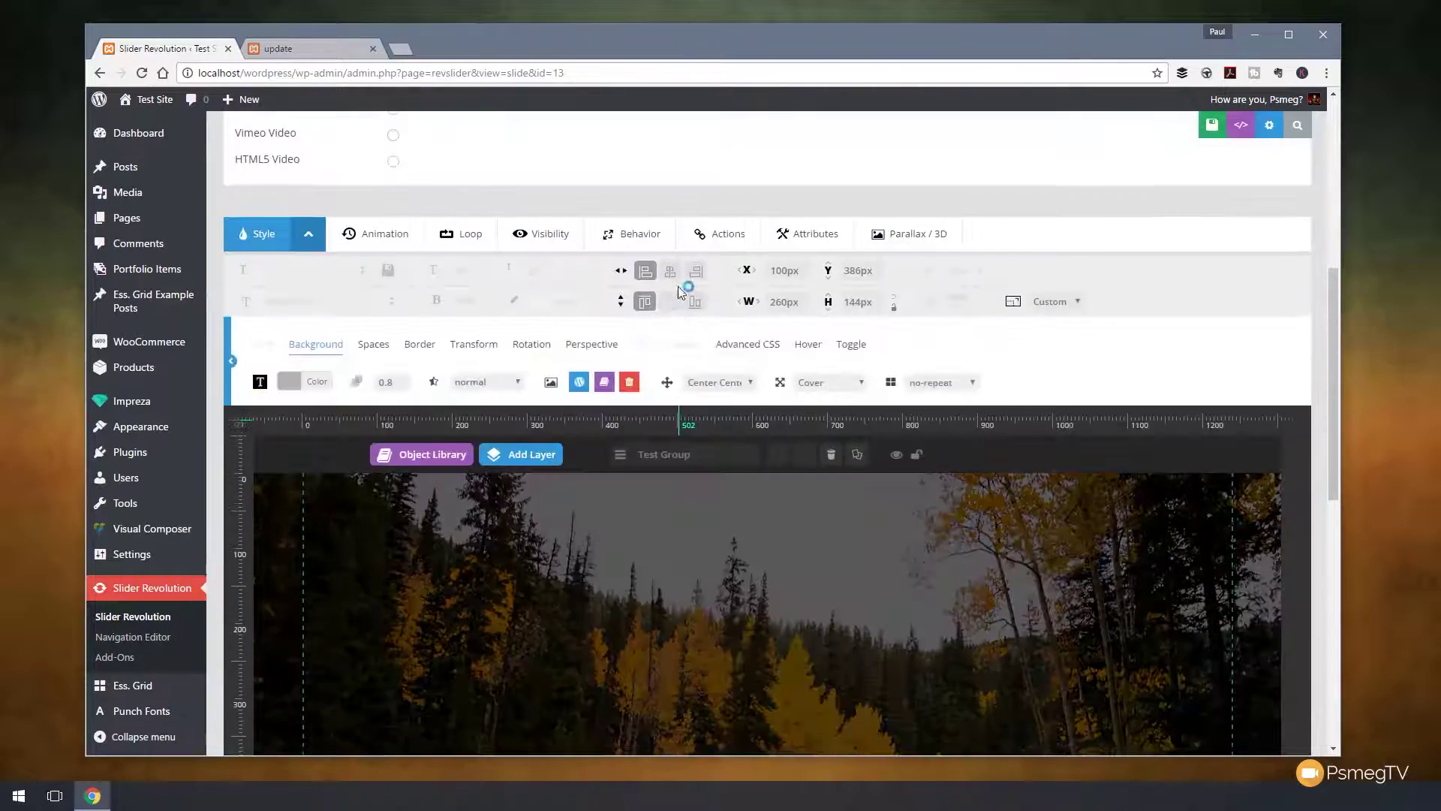
pyautogui.click(670, 270)
pyautogui.click(671, 303)
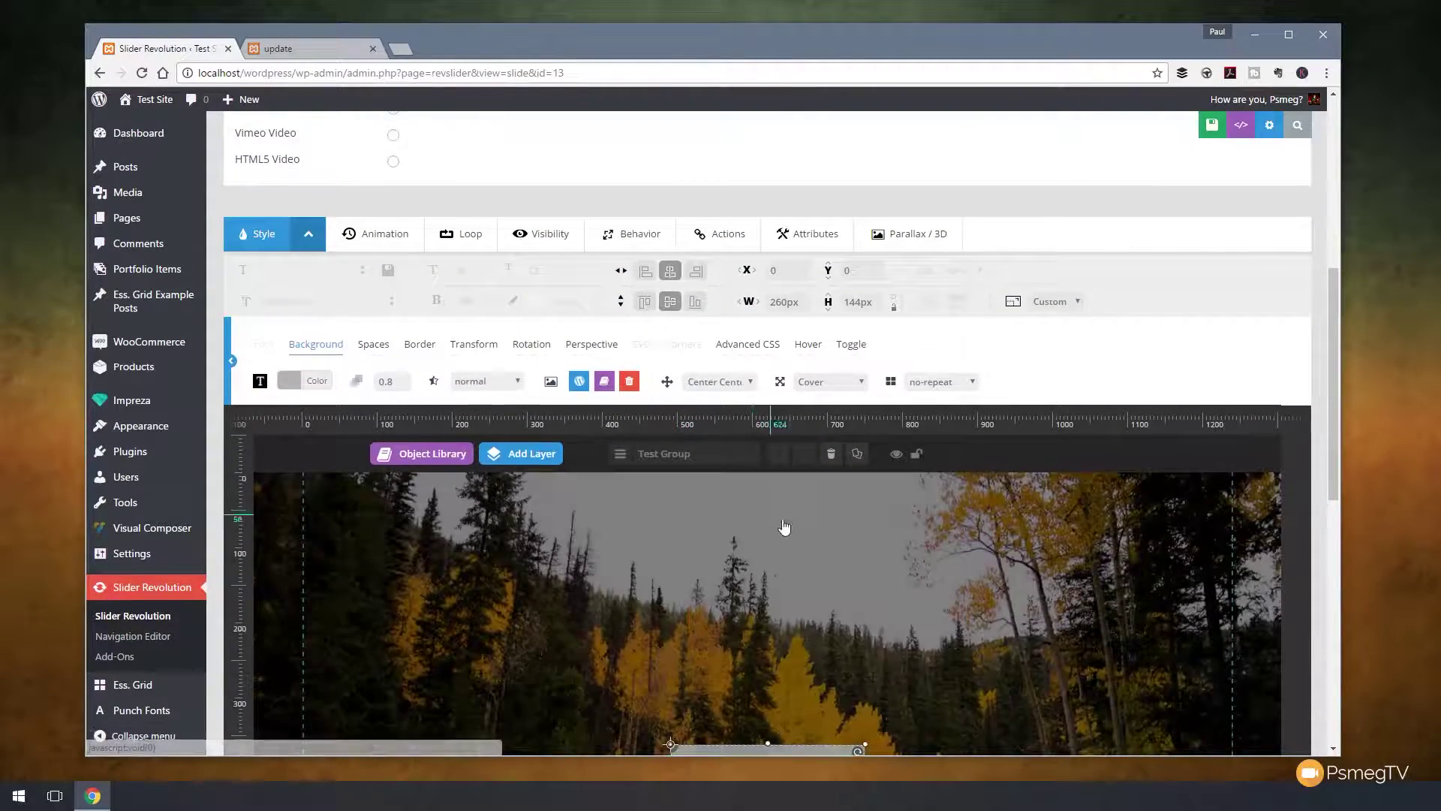
pyautogui.scroll(-5, 781, 527)
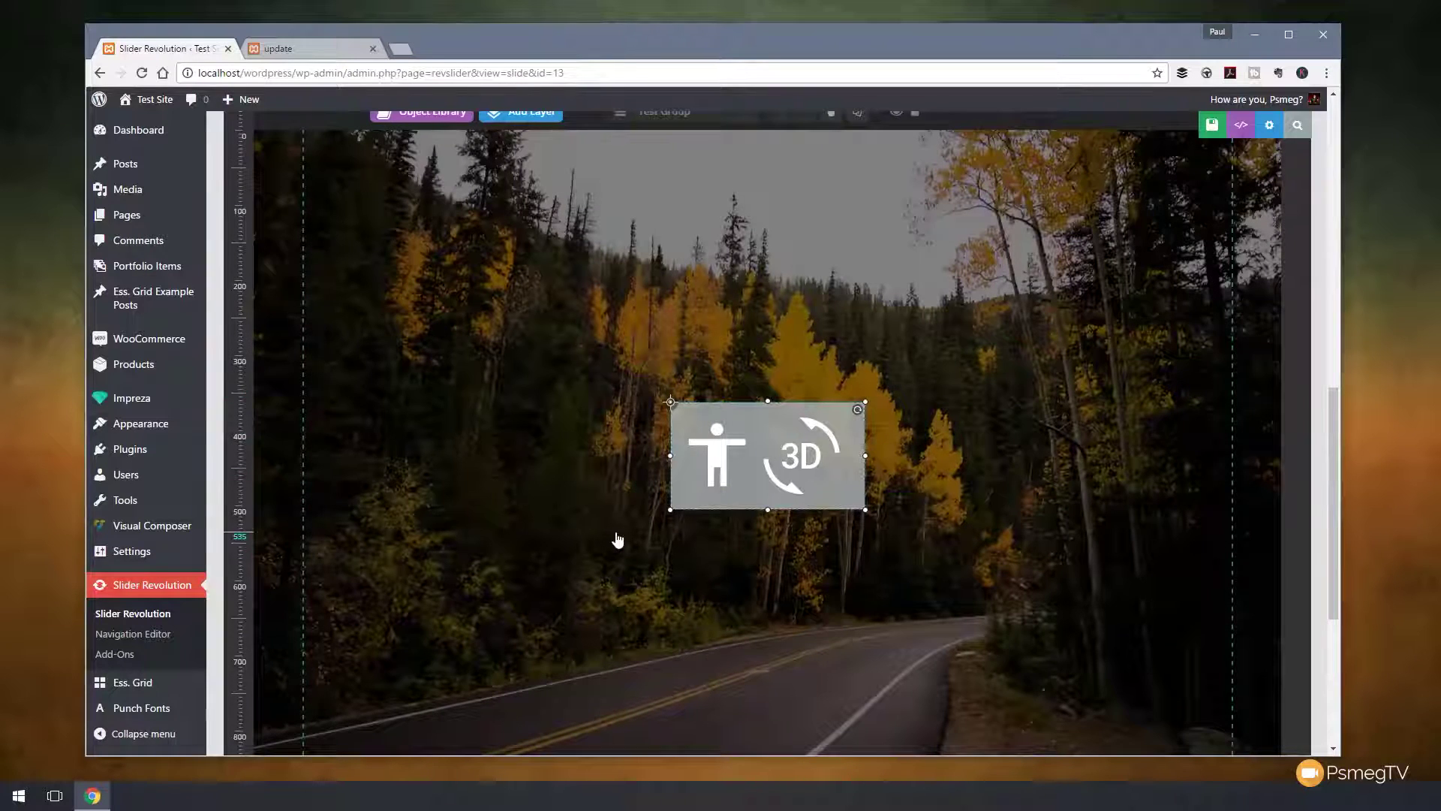
# View the test group's layer list and the object library offered for replacing the person icon, leaving the icon as it is
pyautogui.scroll(5, 617, 539)
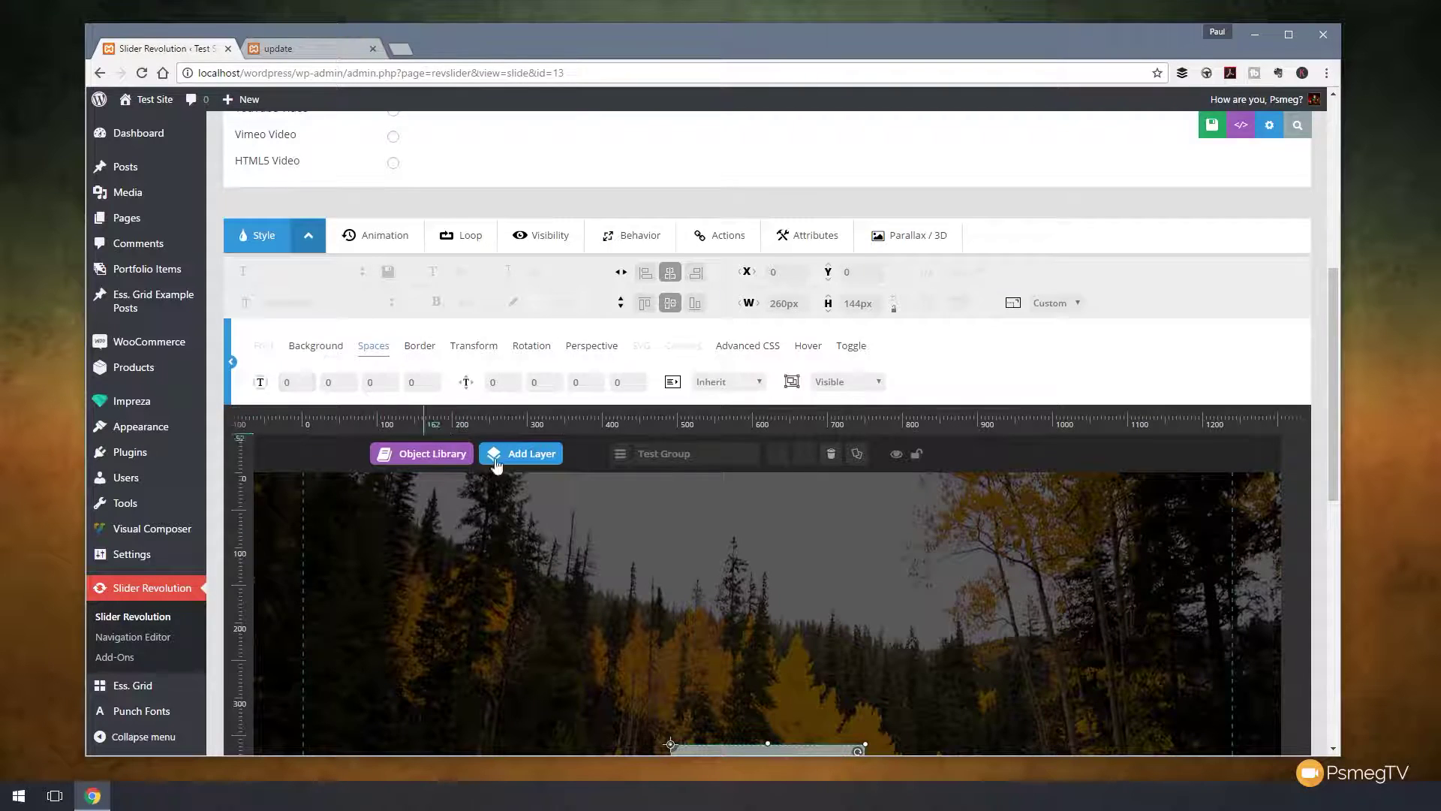
pyautogui.scroll(-2, 583, 417)
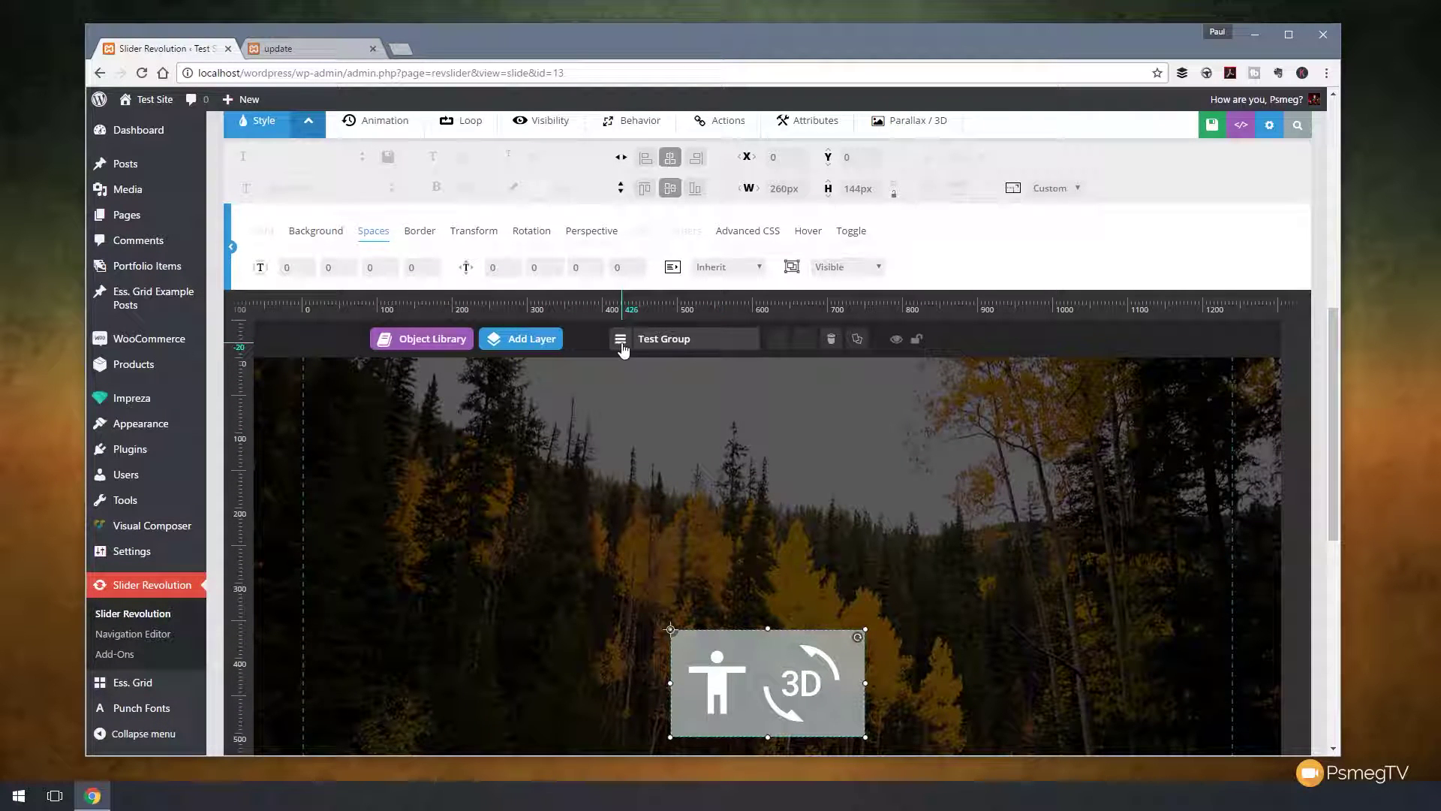
pyautogui.click(620, 340)
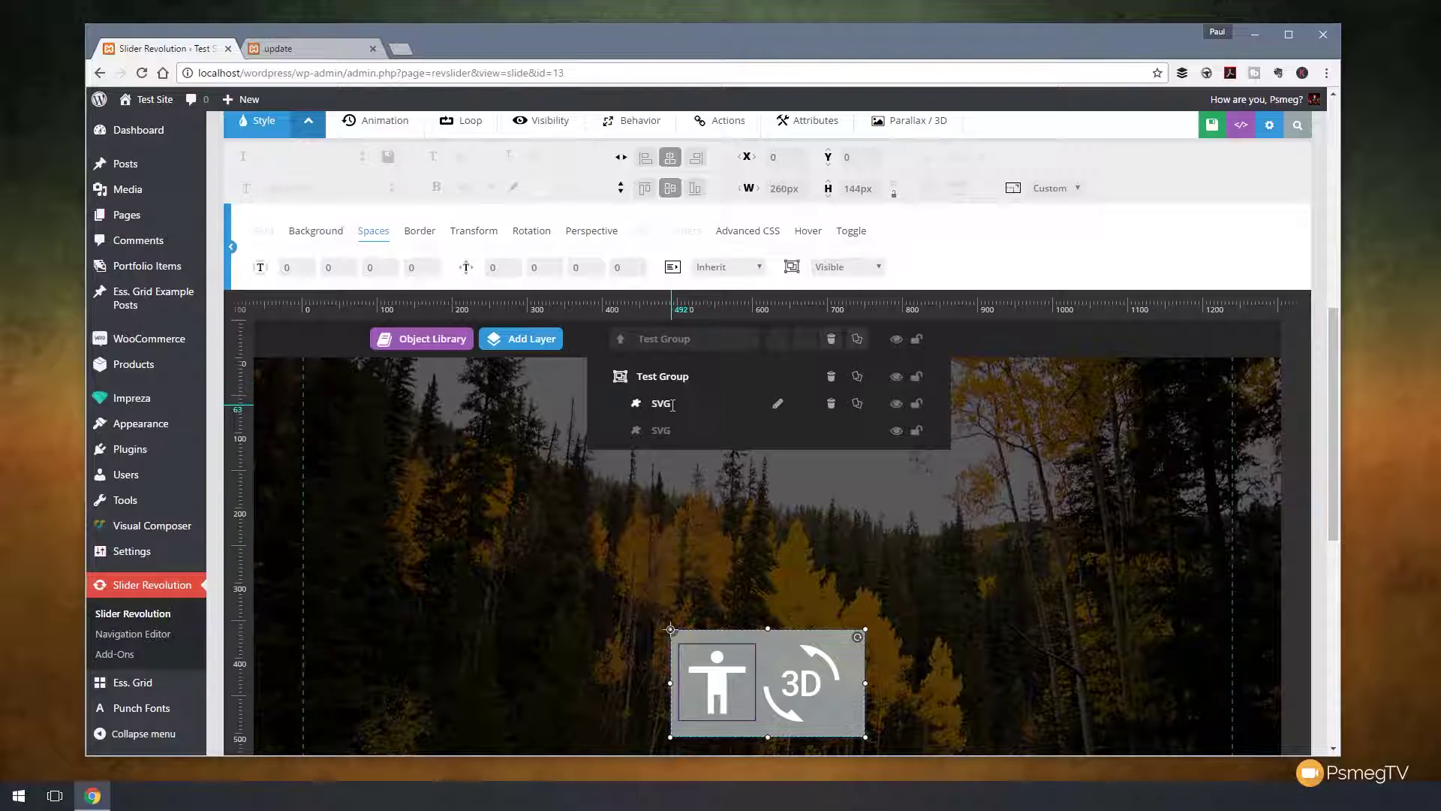
pyautogui.click(774, 406)
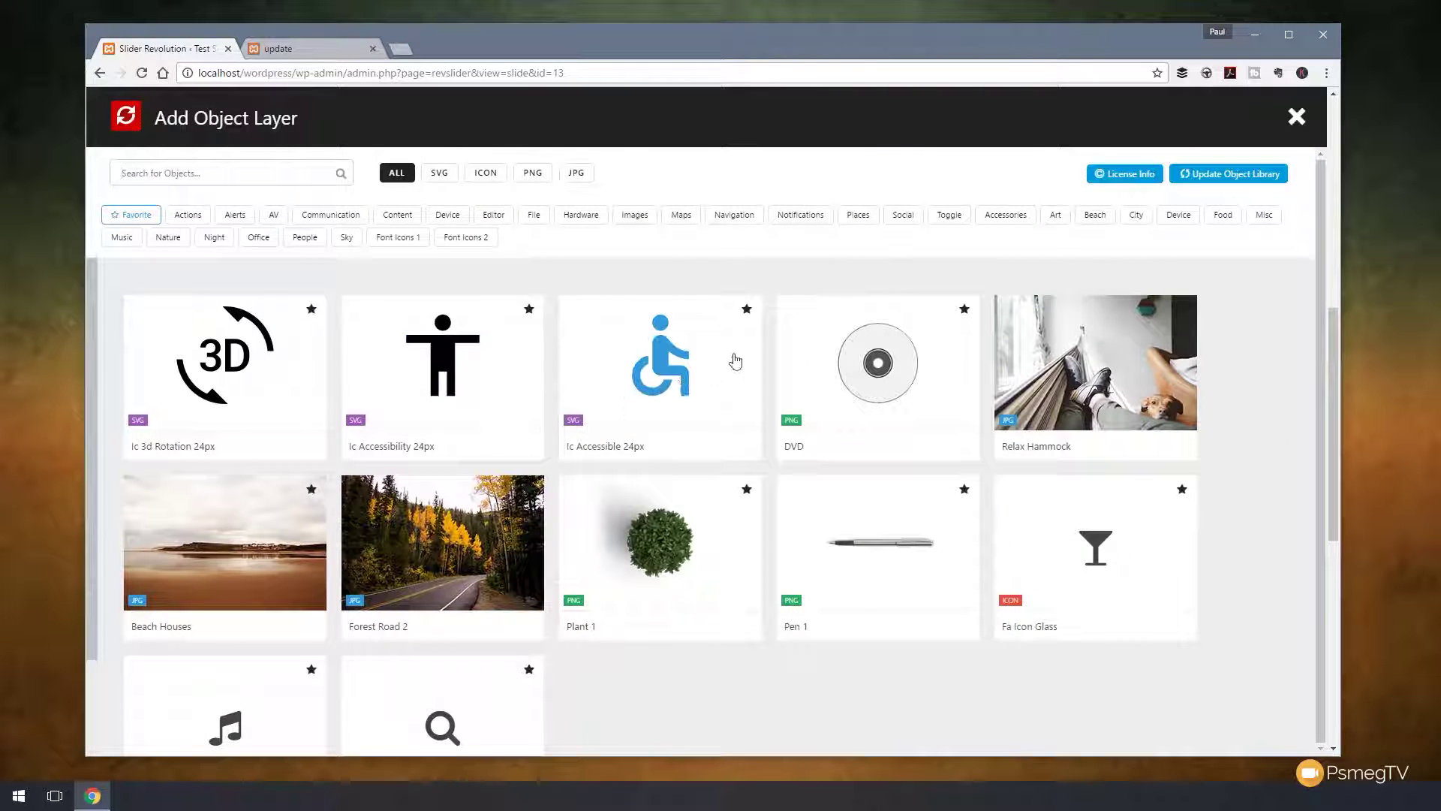
pyautogui.click(1297, 116)
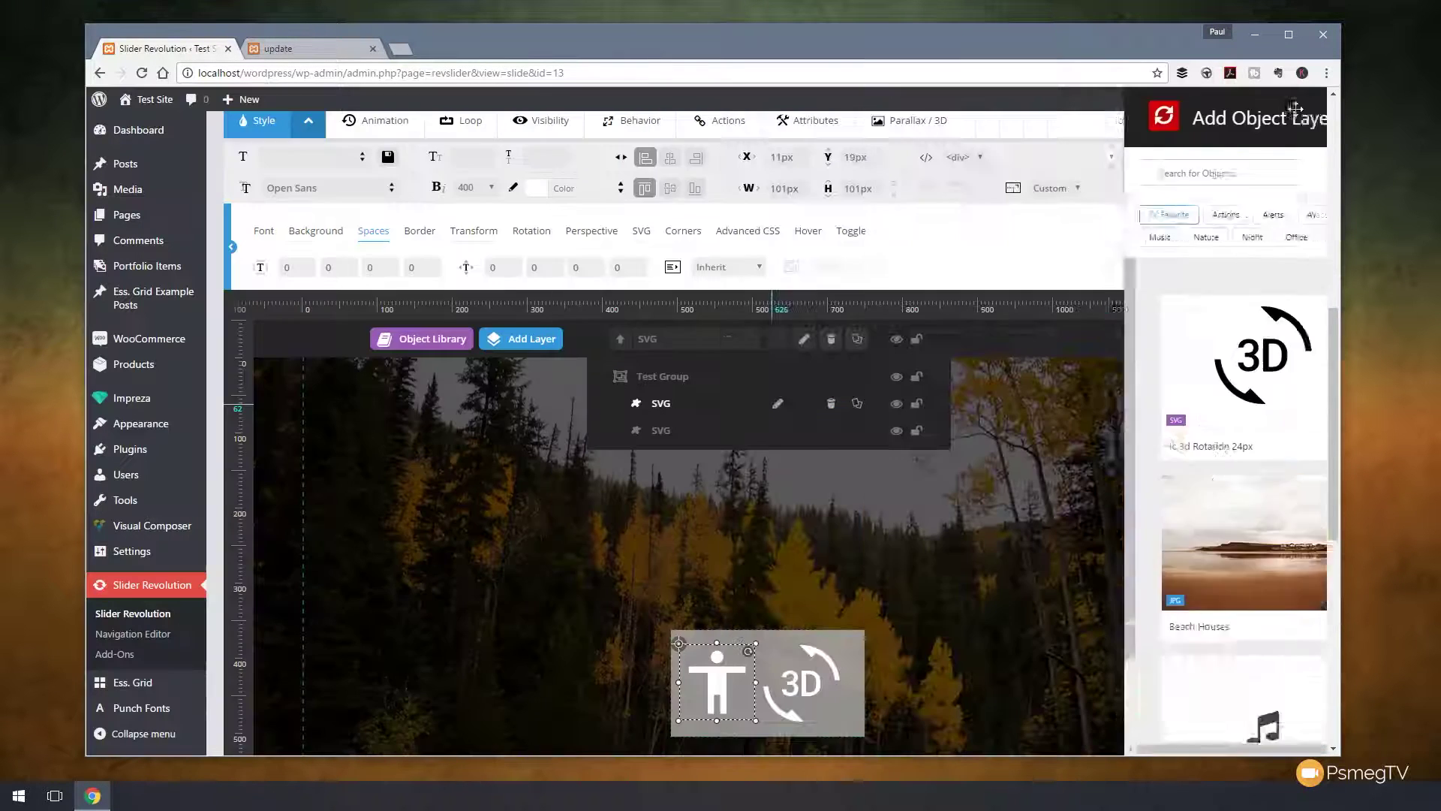
pyautogui.moveTo(1298, 117)
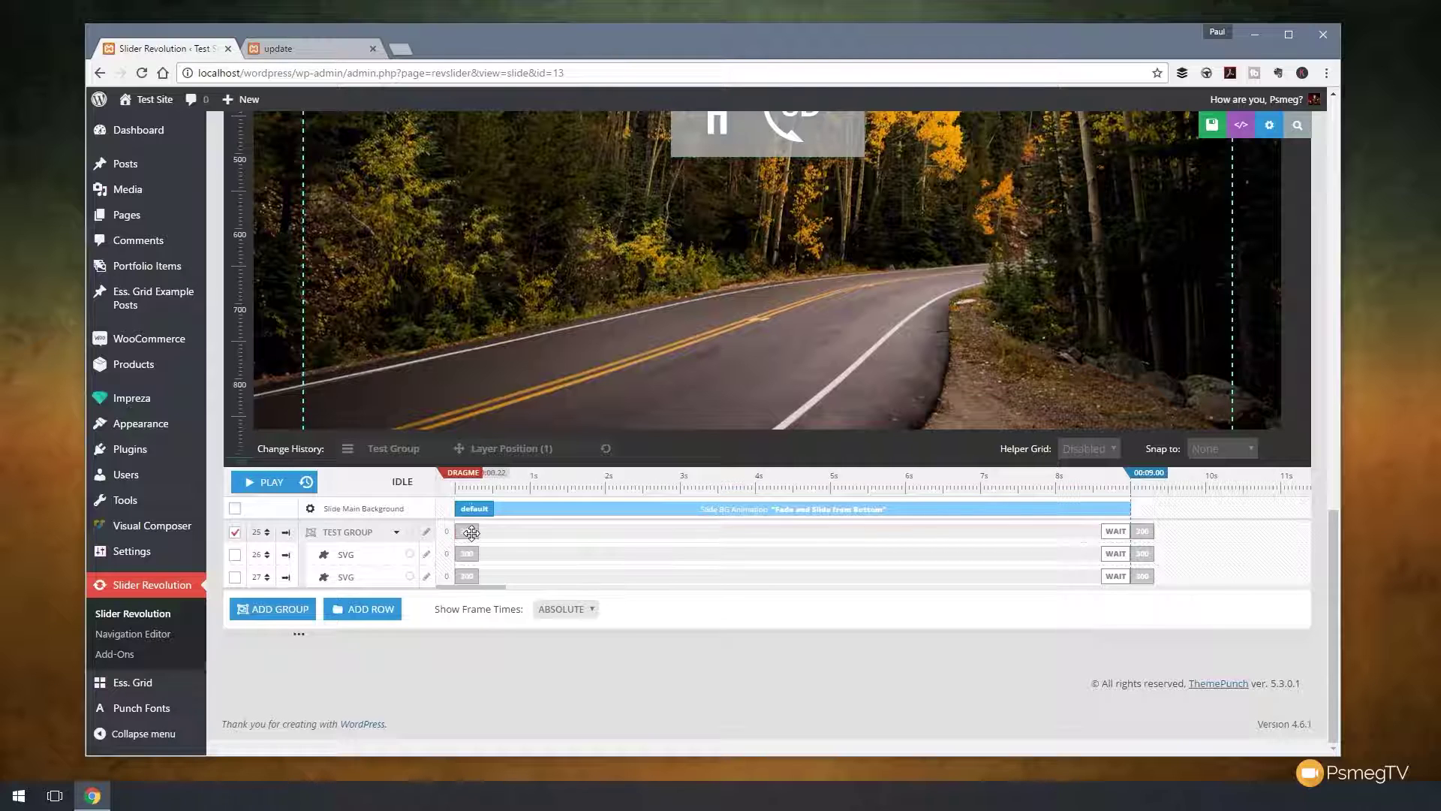
# Lengthen the start animations of the test group and both icons on the timeline, staggering the icons to begin at 760 ms and 1270 ms
pyautogui.click(527, 537)
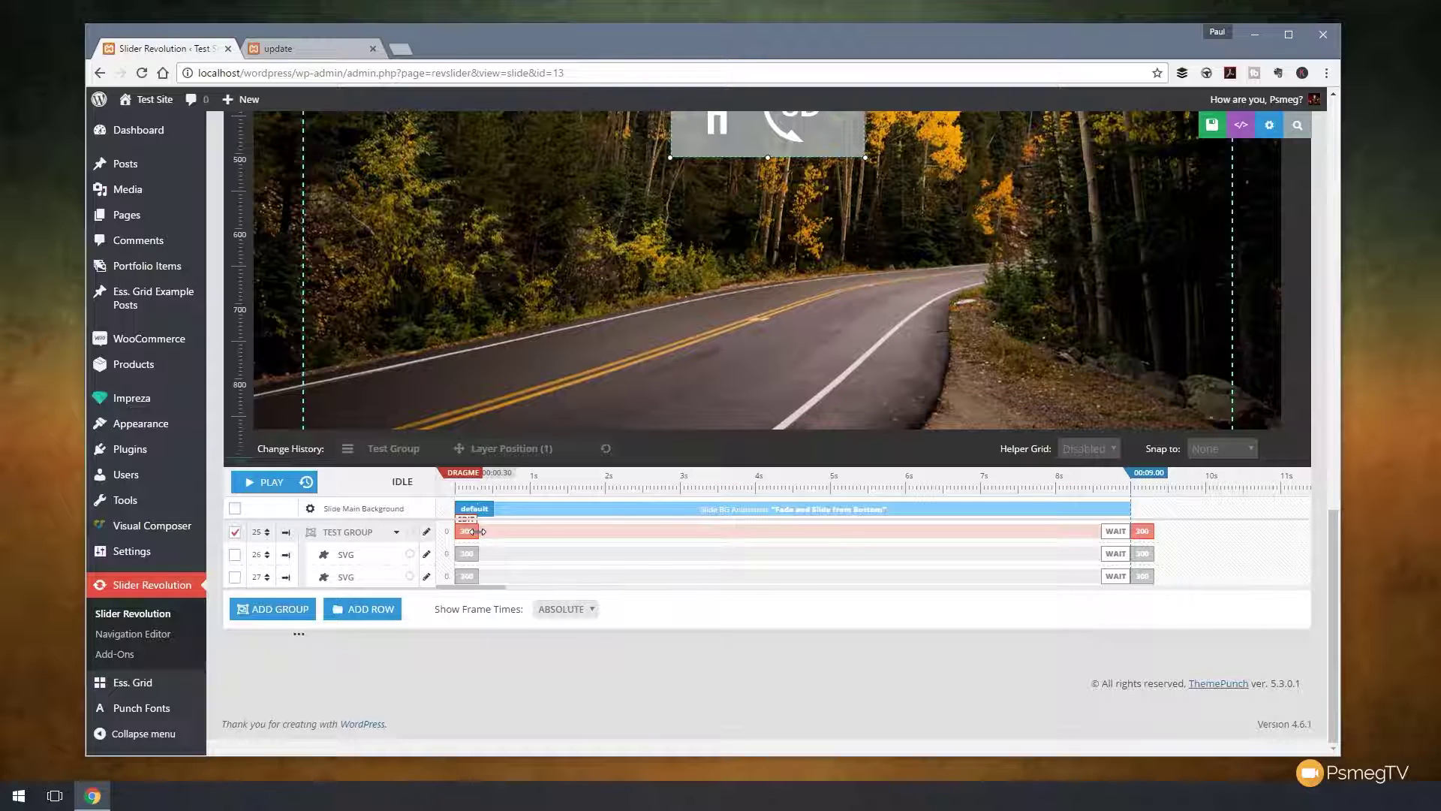
pyautogui.click(478, 554)
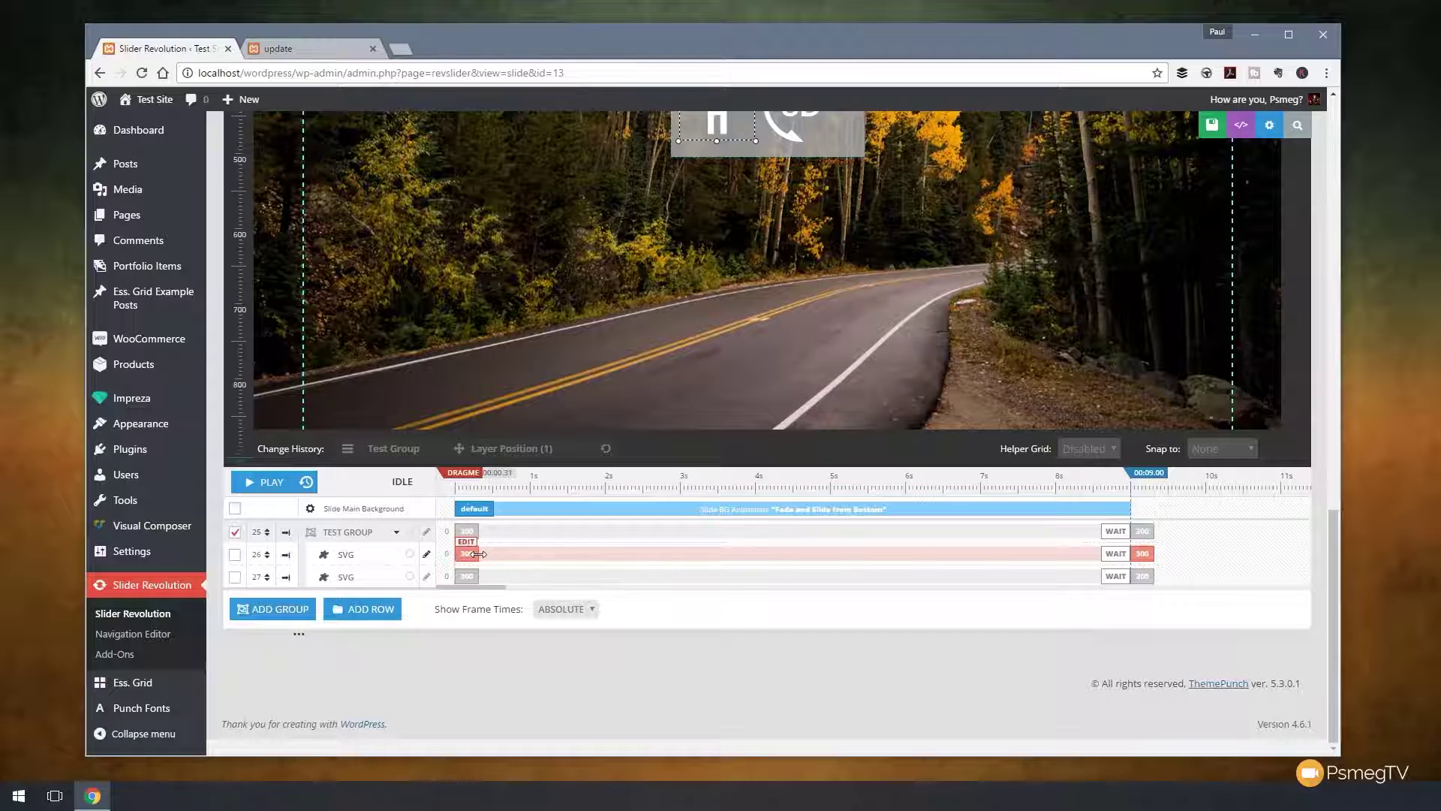
pyautogui.moveTo(478, 554)
pyautogui.mouseDown()
pyautogui.moveTo(499, 554)
pyautogui.moveTo(428, 559)
pyautogui.moveTo(641, 554)
pyautogui.moveTo(496, 555)
pyautogui.mouseUp()
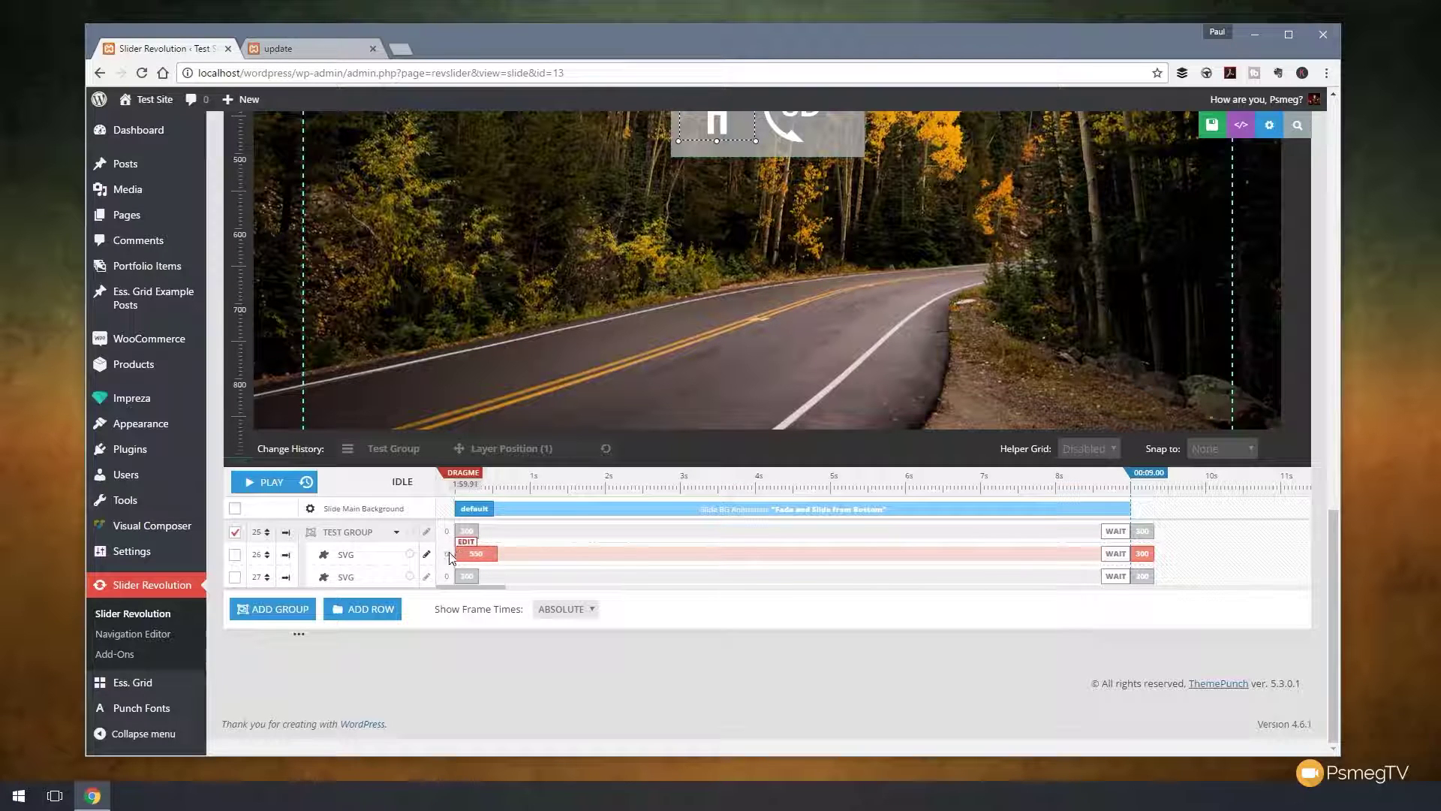
pyautogui.moveTo(445, 554); pyautogui.dragTo(598, 578)
pyautogui.click(469, 532)
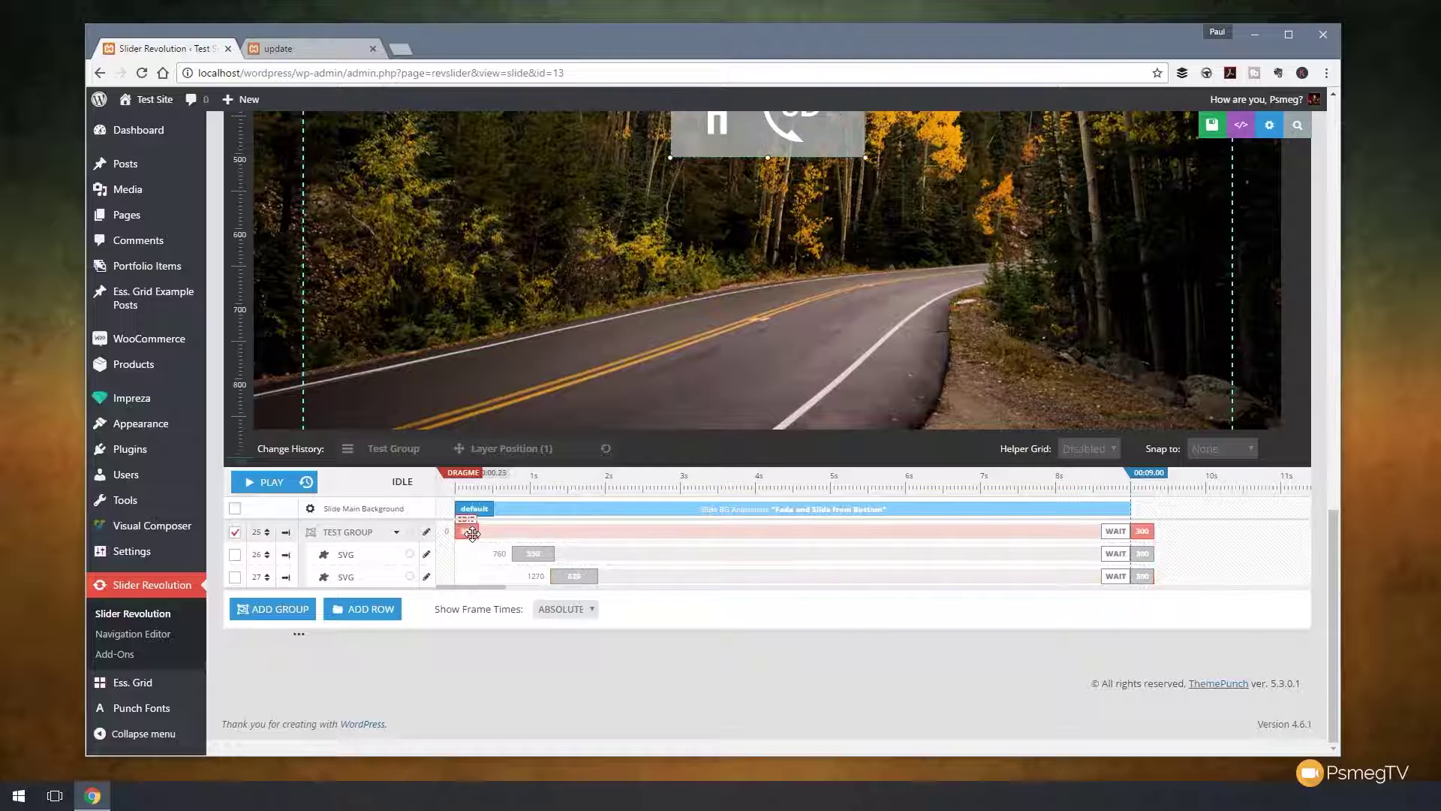
pyautogui.moveTo(484, 533); pyautogui.dragTo(501, 534)
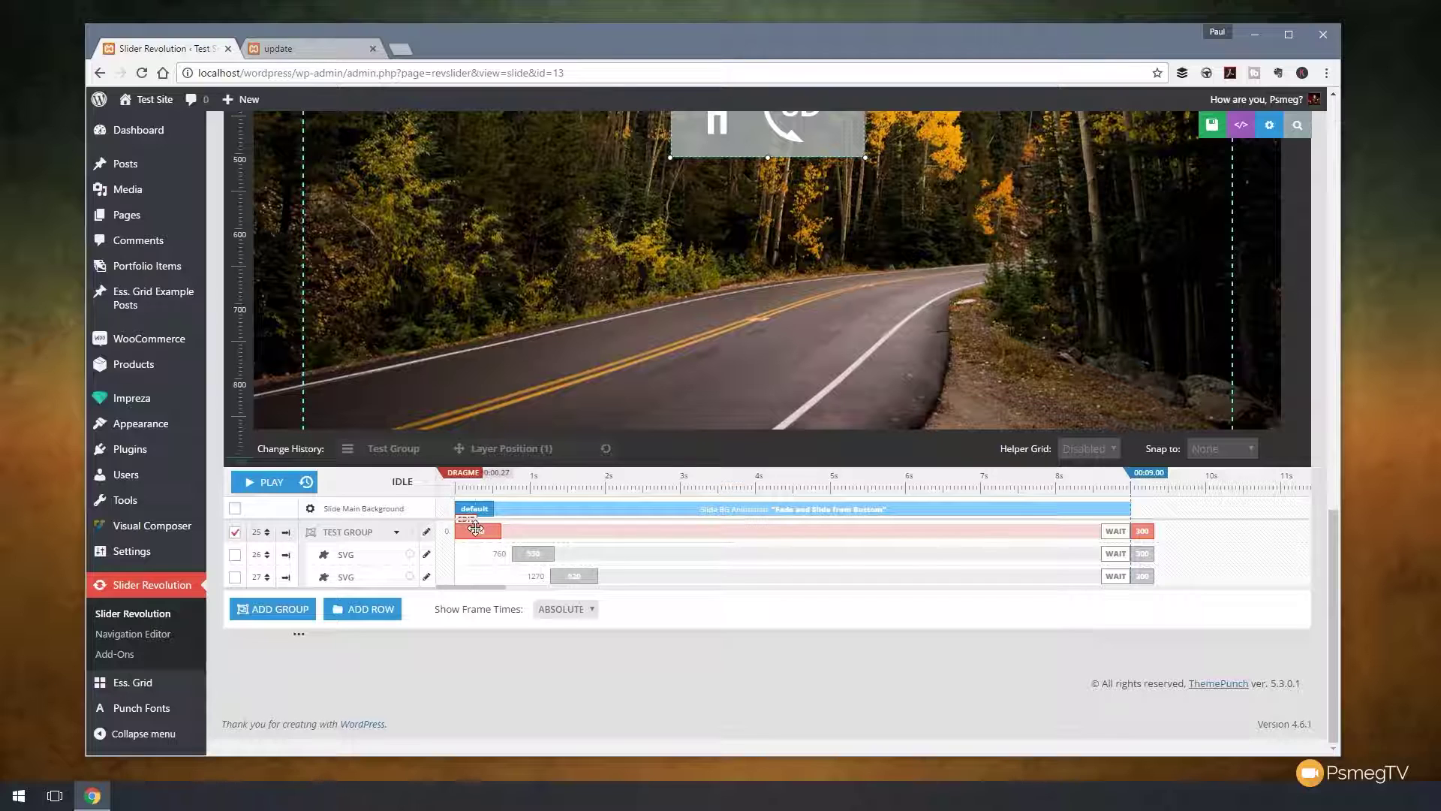